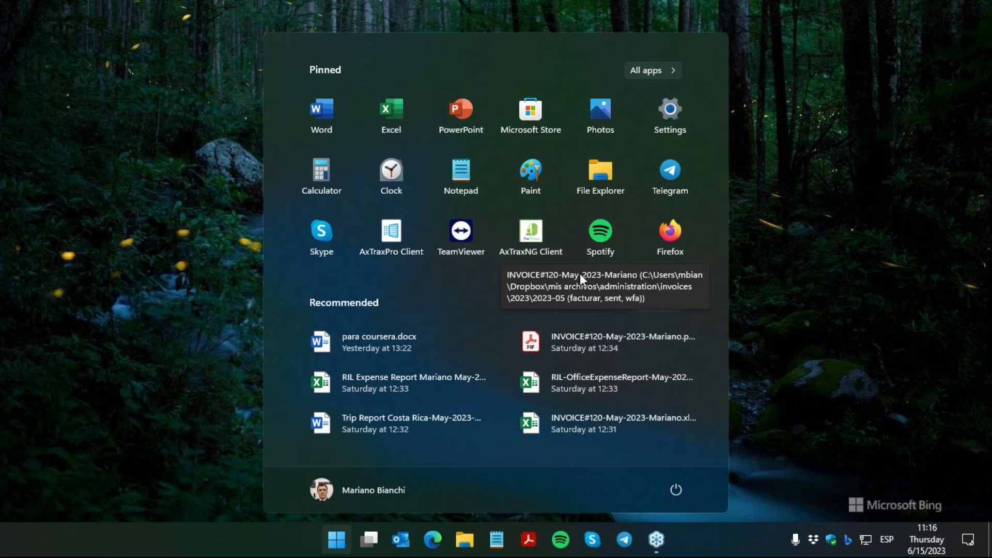
# Step: Launch AxTraxPro Client, sign in with the administrator password and dismiss the default-password warning
pyautogui.click(395, 240)
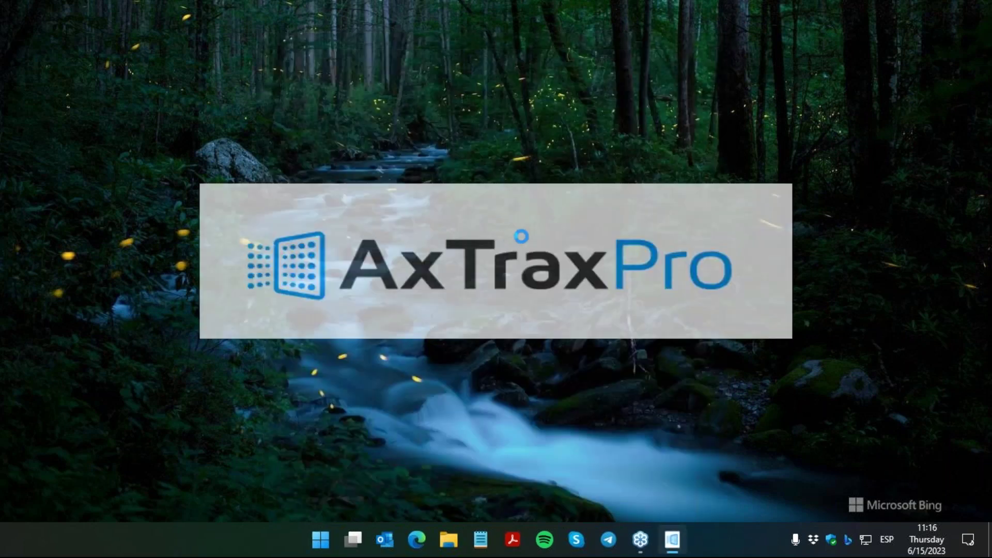
pyautogui.click(527, 239)
pyautogui.write('admin')
pyautogui.press('Return')
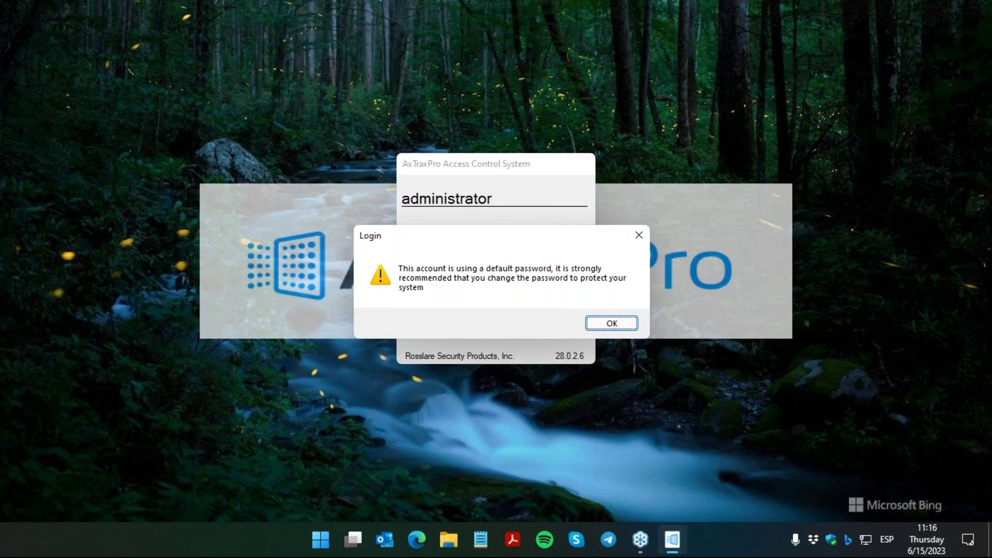
pyautogui.press('Return')
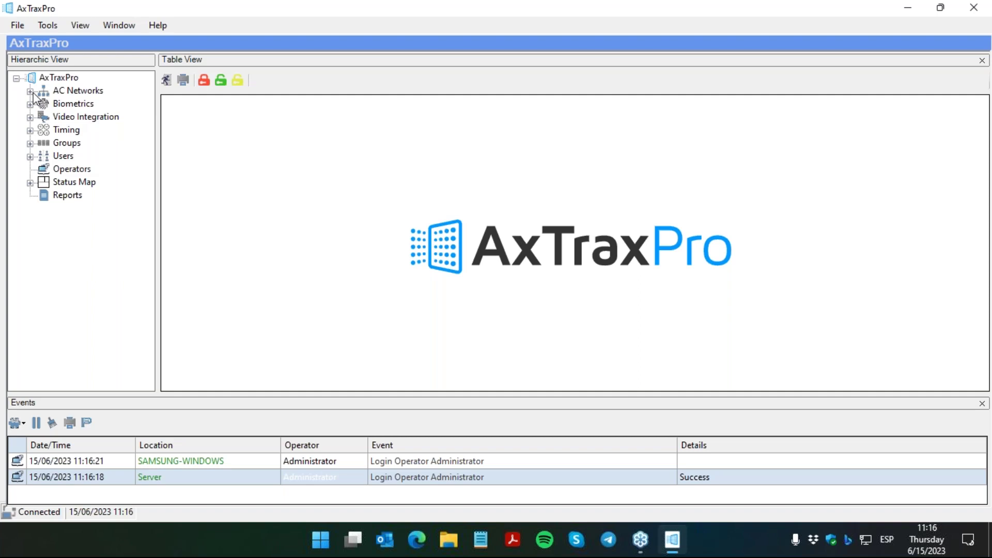
# Step: Add a TCP/IP network under AC Networks using the detected controller's 192.168.0.239, port 4001 settings
pyautogui.click(31, 92)
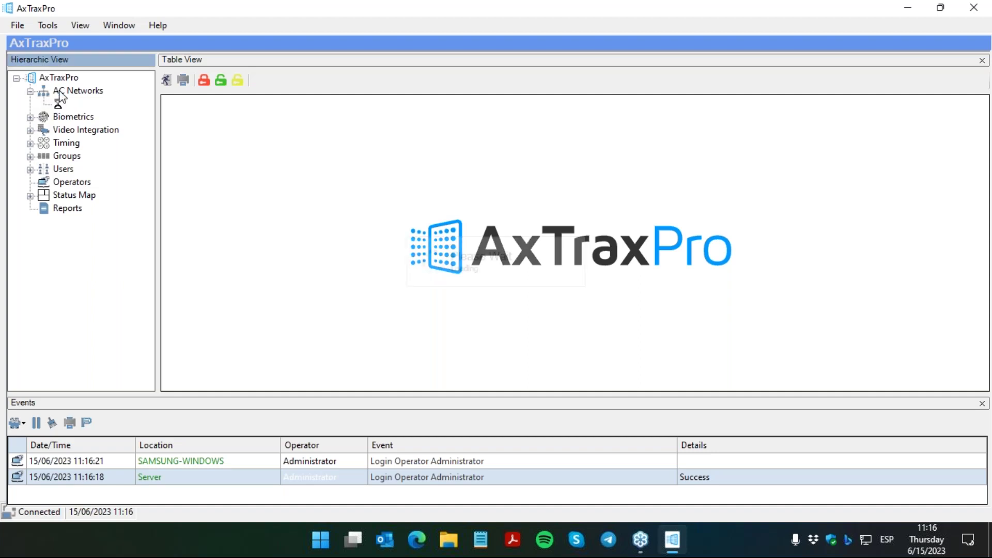
pyautogui.click(77, 92)
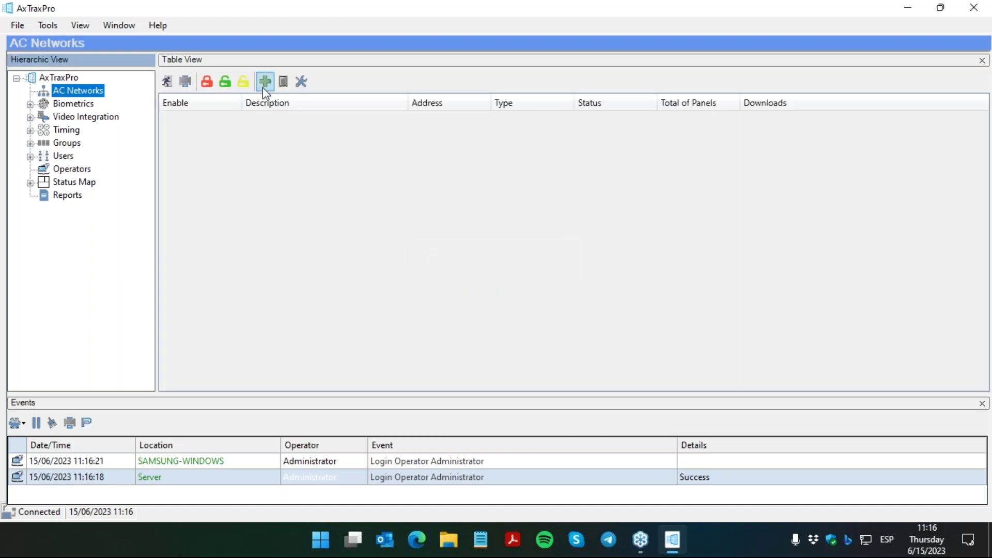
pyautogui.click(263, 86)
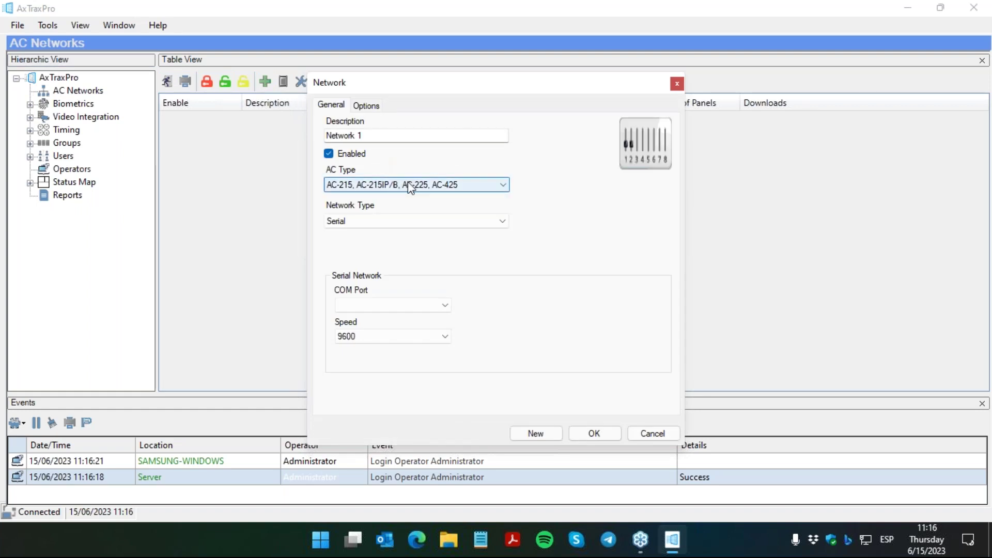
pyautogui.click(402, 222)
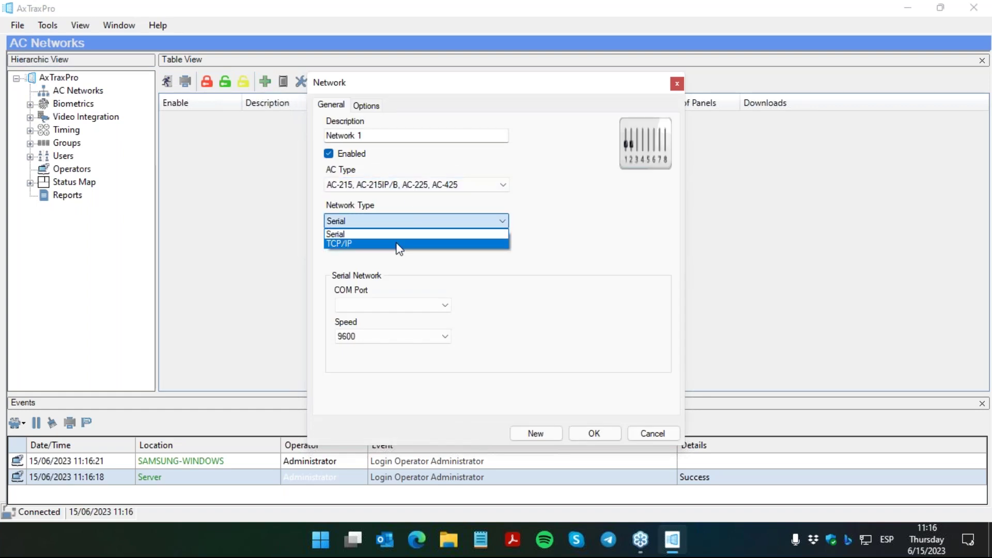
pyautogui.click(397, 243)
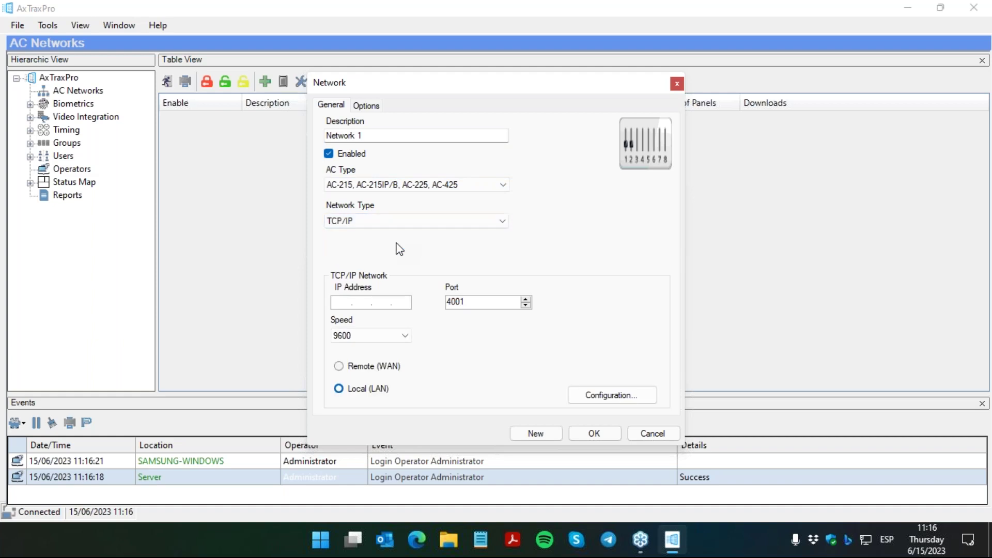
pyautogui.click(584, 396)
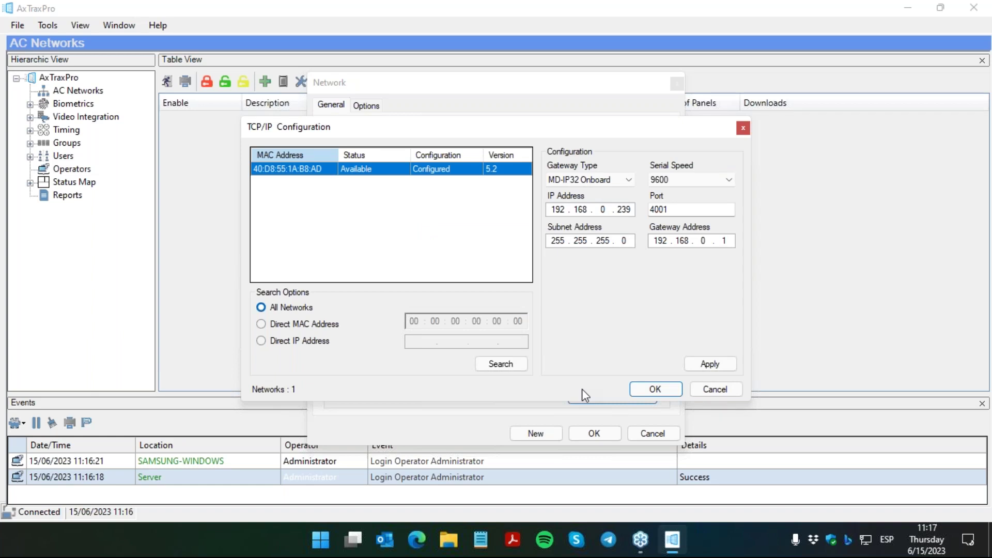
pyautogui.click(642, 392)
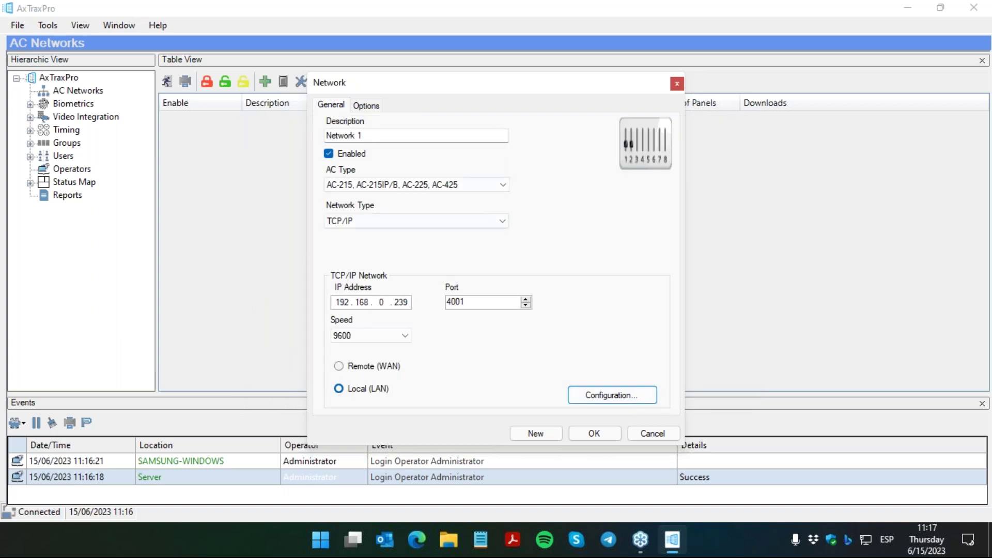
# Step: Name the network GIMNASIO ROSSLARE and save it
pyautogui.moveTo(367, 135); pyautogui.dragTo(307, 137)
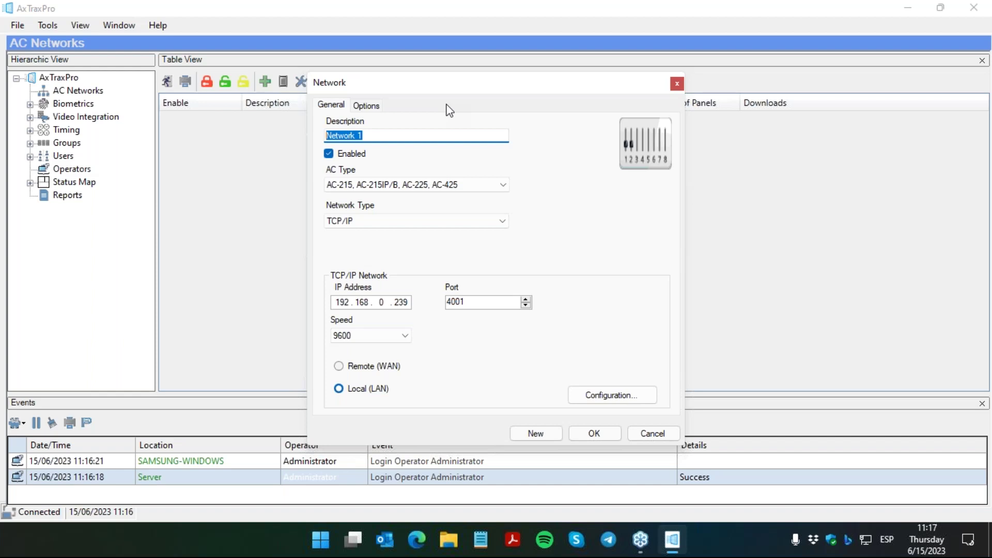
pyautogui.write('GIMNSA')
pyautogui.press('BackSpace')
pyautogui.press('BackSpace')
pyautogui.write('ASIO ROSSLARE')
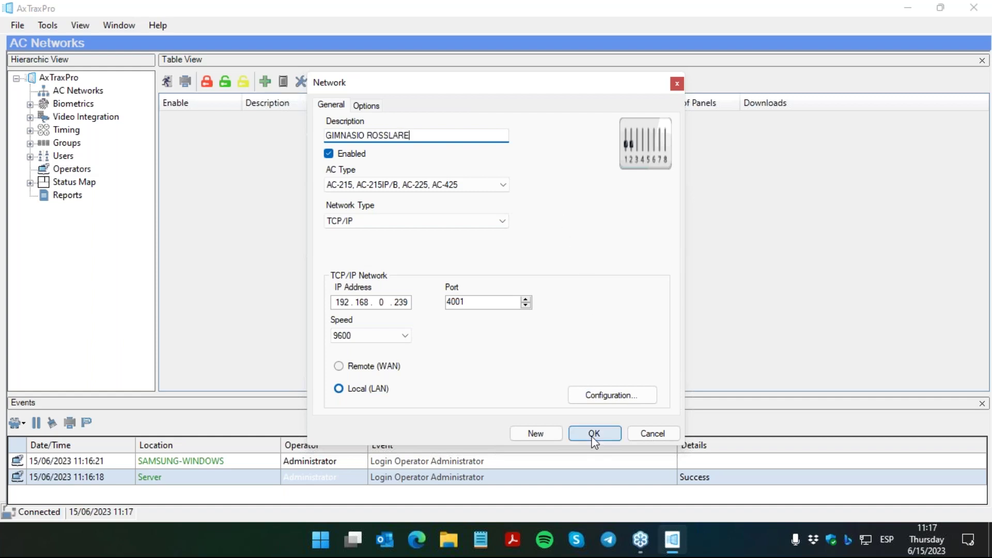
pyautogui.click(594, 434)
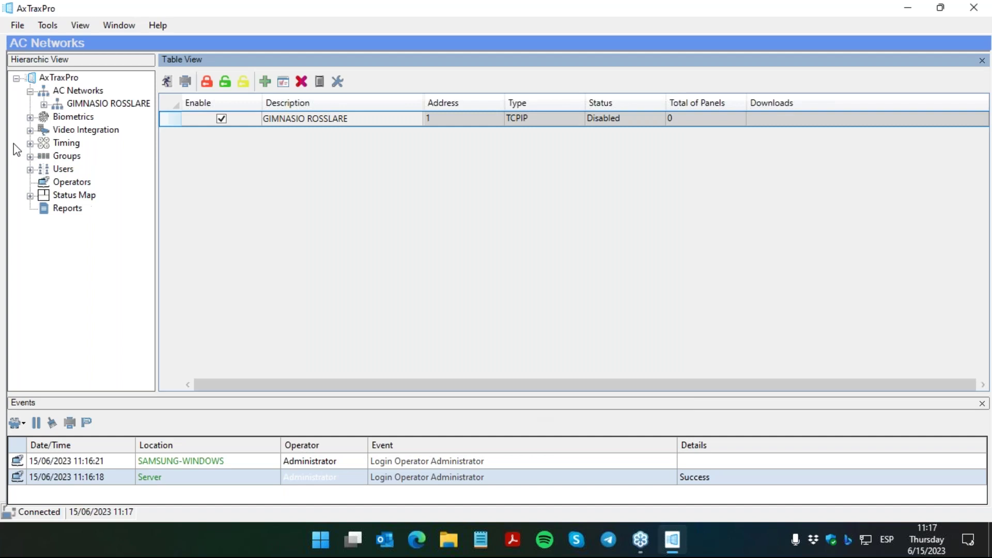
# Step: Detect the AC-225 controller on GIMNASIO ROSSLARE, add it as Panel 1, and widen the Type column
pyautogui.click(73, 105)
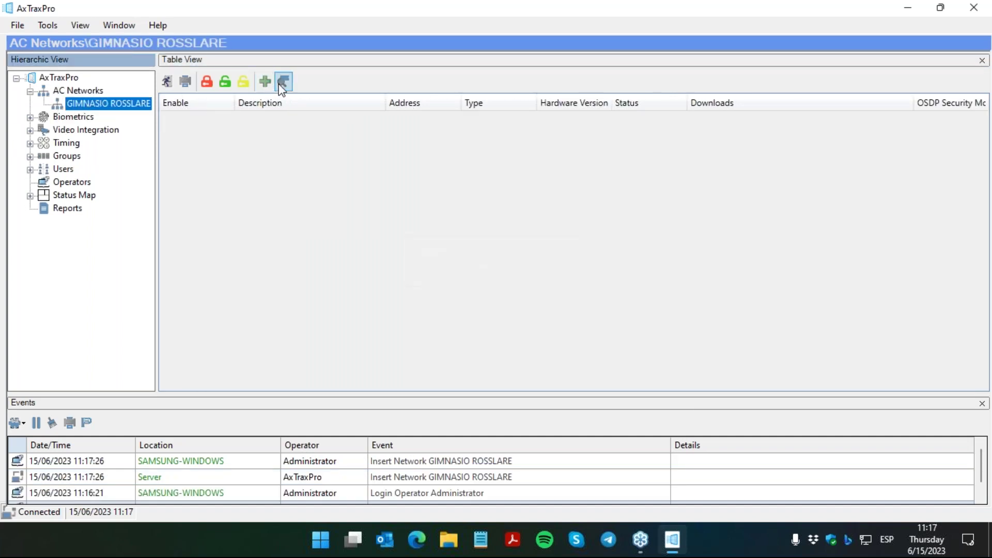
pyautogui.click(281, 83)
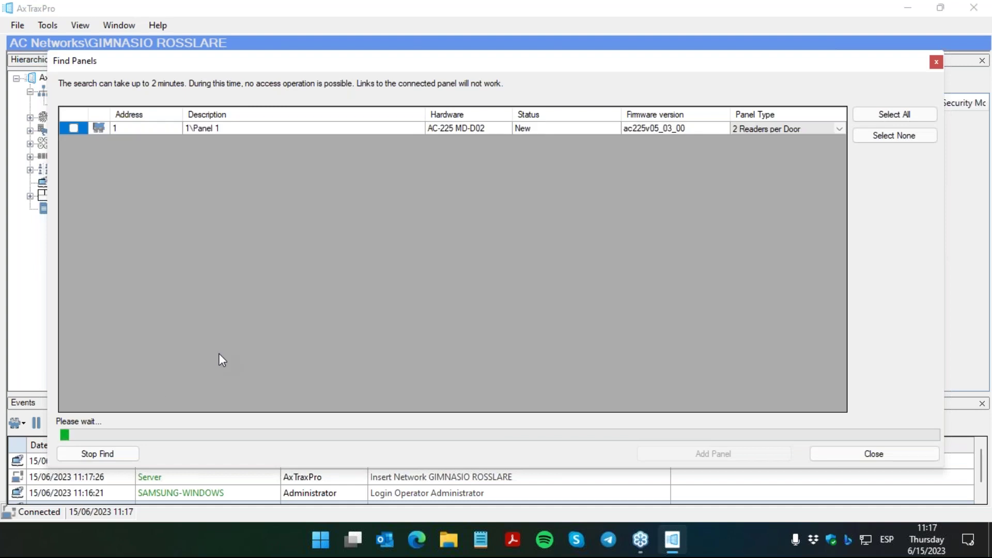
pyautogui.click(129, 456)
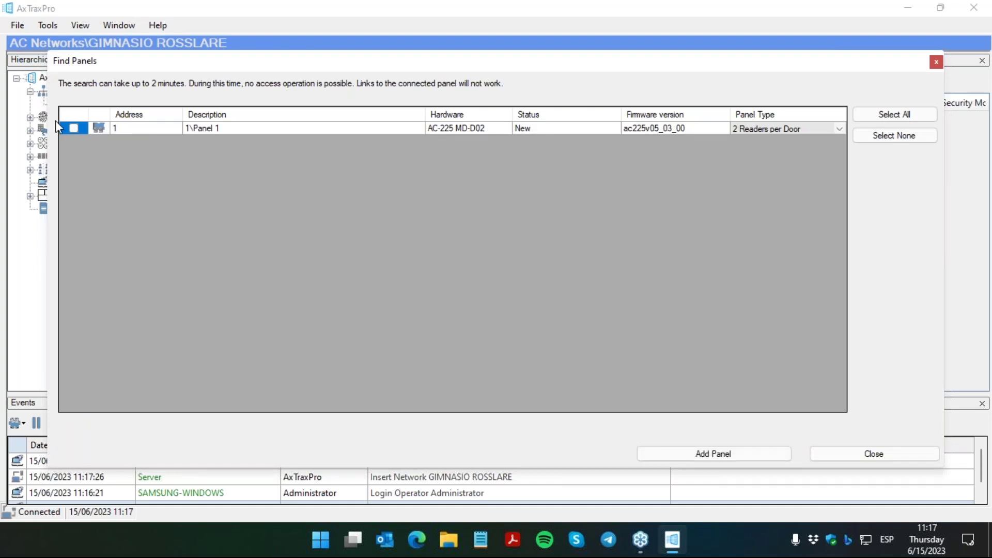
pyautogui.click(749, 458)
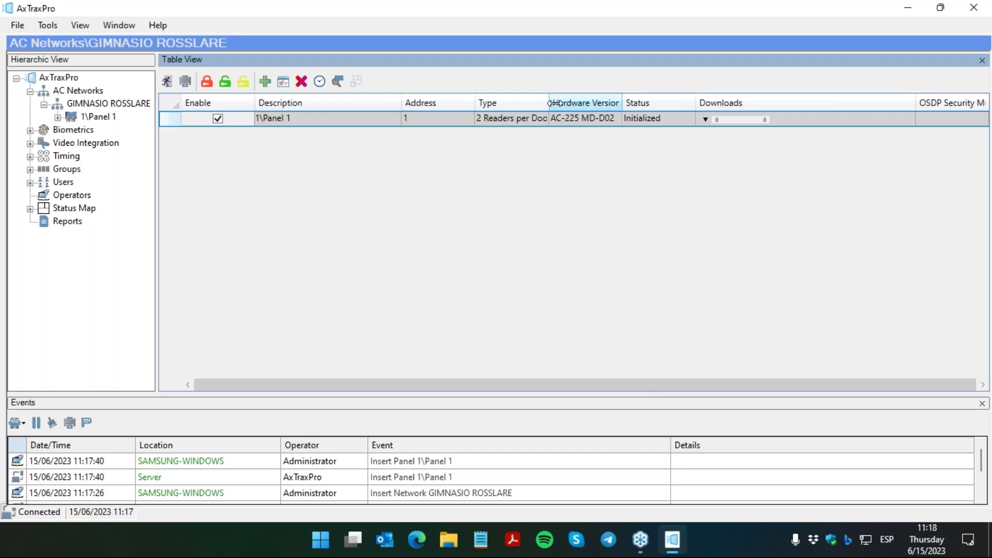
pyautogui.moveTo(549, 103); pyautogui.dragTo(573, 103)
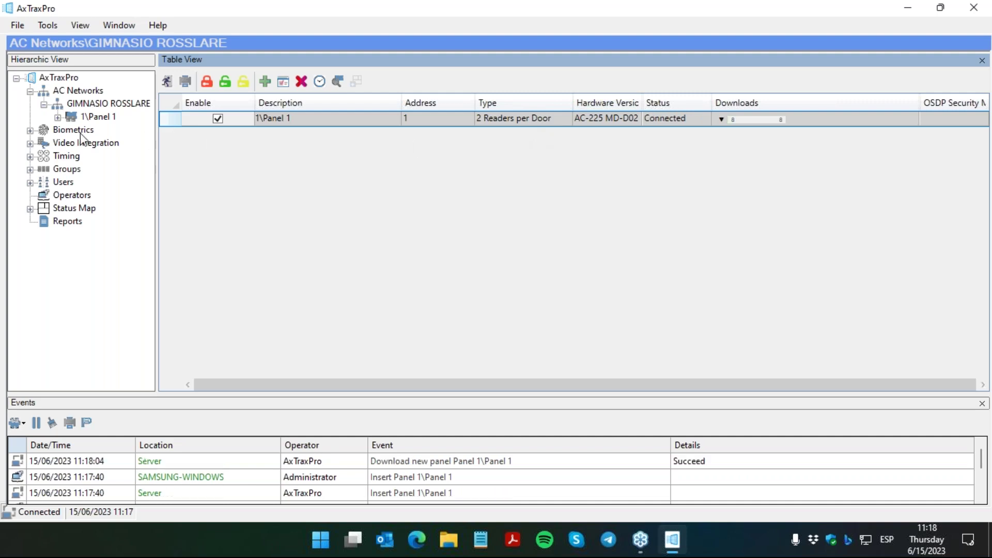
# Step: Rename Panel 1's Door 1 to PUERTA PRINCIPAL
pyautogui.click(57, 117)
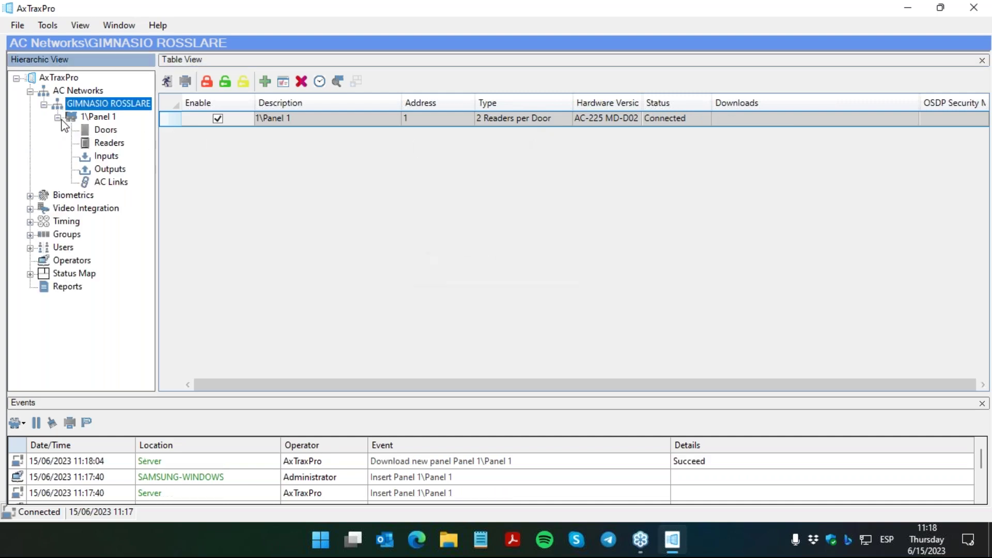
pyautogui.click(72, 118)
pyautogui.click(94, 129)
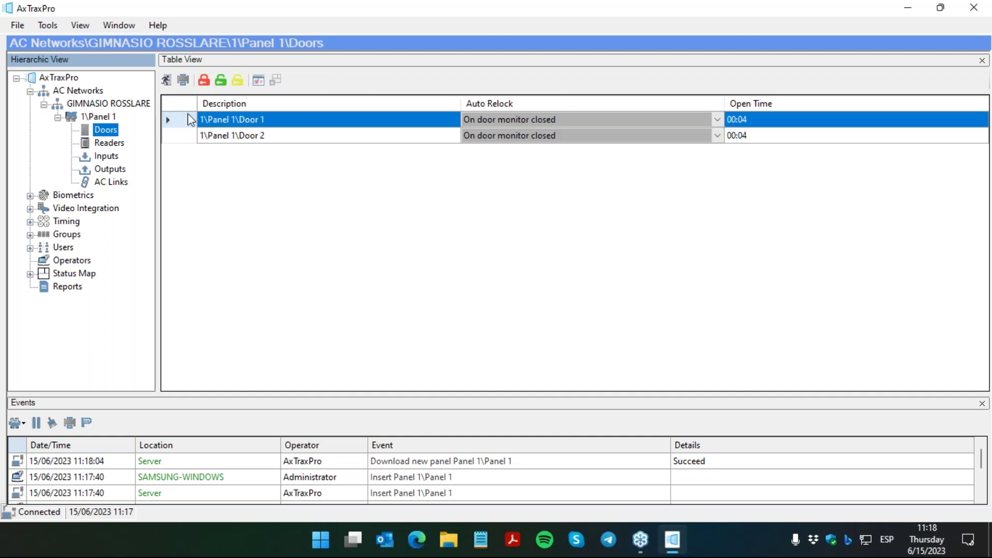
pyautogui.click(268, 120)
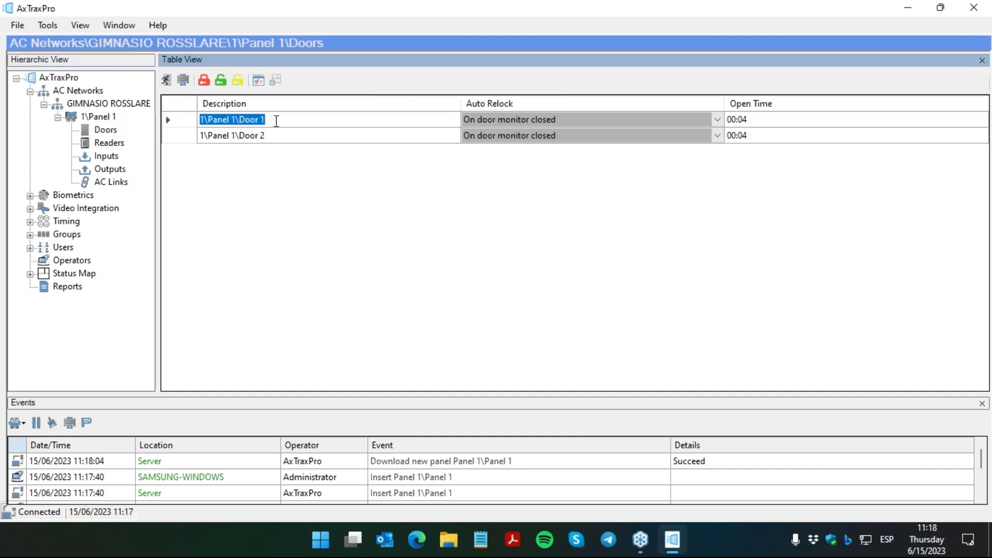
pyautogui.click(277, 121)
pyautogui.press('BackSpace')
pyautogui.press('BackSpace')
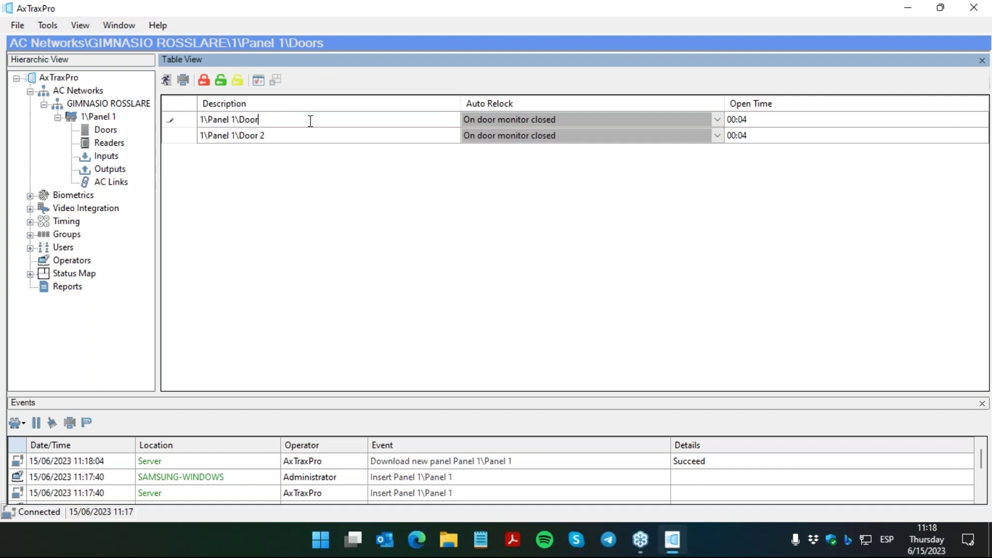
pyautogui.press('BackSpace')
pyautogui.press('BackSpace')
pyautogui.press('BackSpace')
pyautogui.write('Pue')
pyautogui.press('BackSpace')
pyautogui.press('BackSpace')
pyautogui.press('BackSpace')
pyautogui.write('PUERTA PRINCIA')
pyautogui.press('BackSpace')
pyautogui.write('PAL')
# Step: Rename Door 2 to PISCINA and show Panel 1's readers list
pyautogui.click(282, 136)
pyautogui.click(282, 136)
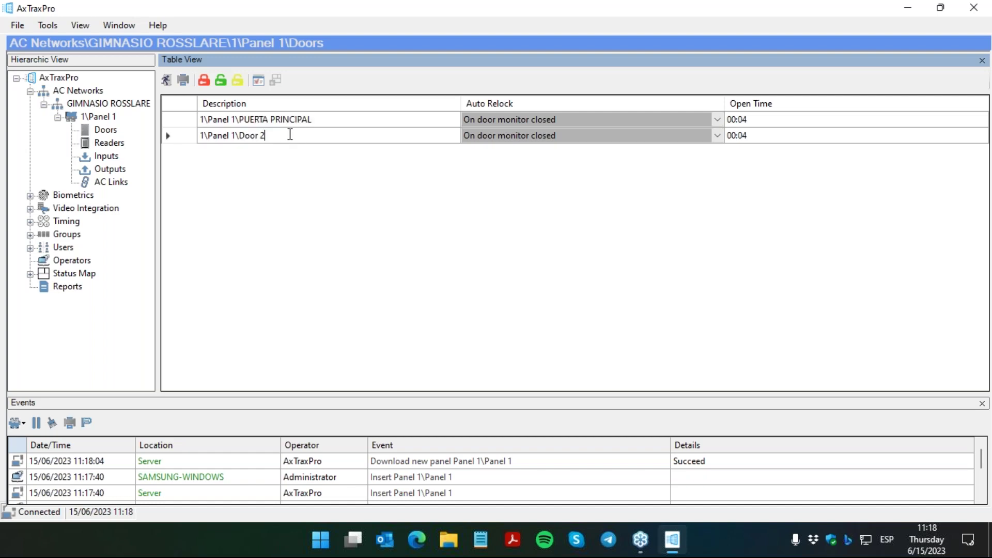
pyautogui.press('BackSpace')
pyautogui.press('BackSpace')
pyautogui.press('BackSpace')
pyautogui.press('BackSpace')
pyautogui.press('BackSpace')
pyautogui.press('BackSpace')
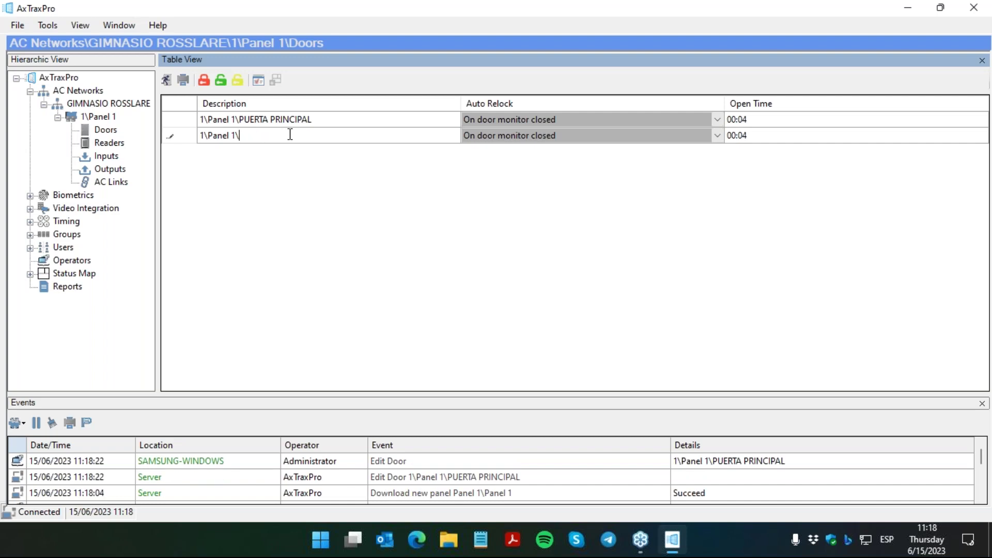
pyautogui.write('PISCINA')
pyautogui.press('Return')
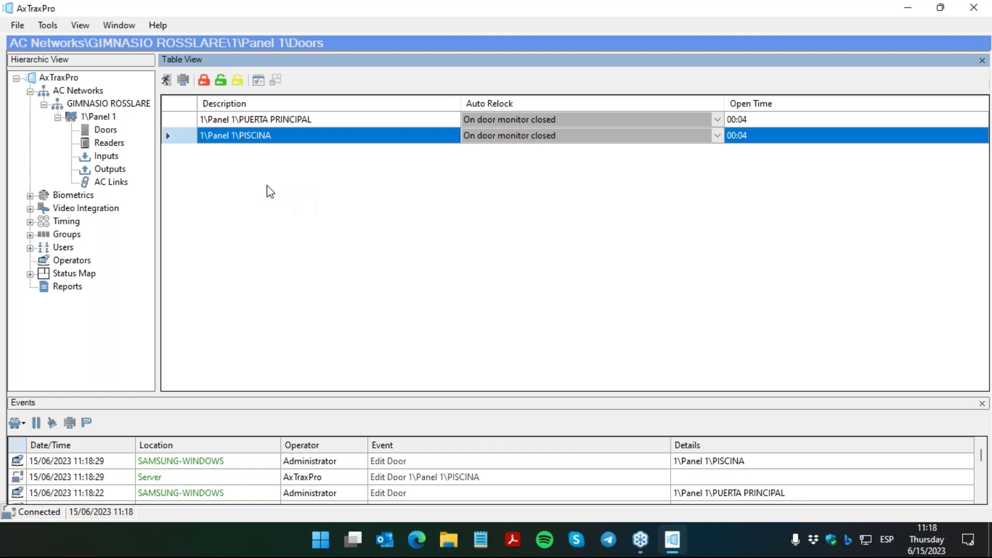
pyautogui.click(122, 147)
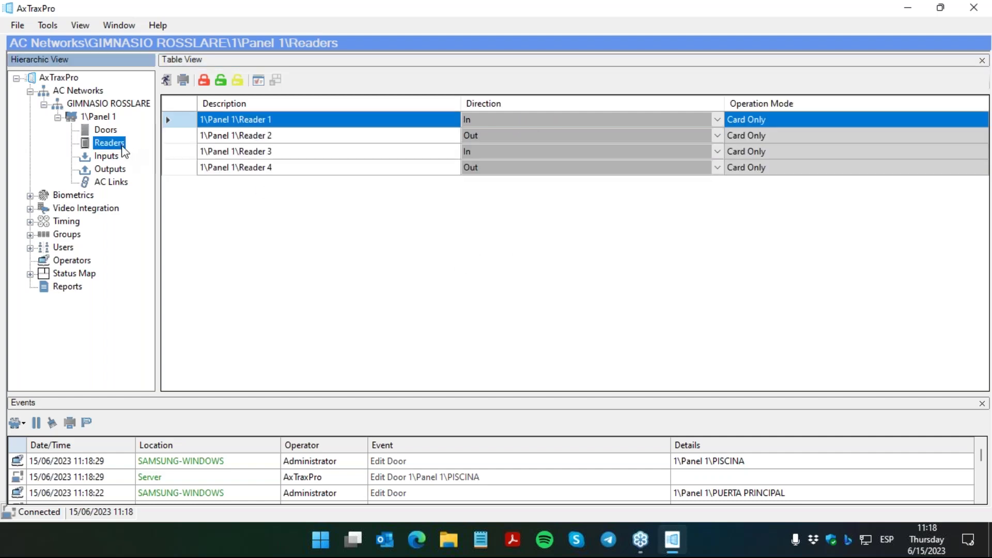
# Step: Rename Readers 1 and 2 to ENTRADA PUERTA PRINCIPAL and SALIDA PUERTA PRINCIPAL
pyautogui.click(273, 118)
pyautogui.press('BackSpace')
pyautogui.press('BackSpace')
pyautogui.press('BackSpace')
pyautogui.press('BackSpace')
pyautogui.press('BackSpace')
pyautogui.press('BackSpace')
pyautogui.press('BackSpace')
pyautogui.press('BackSpace')
pyautogui.write('ENTRAD')
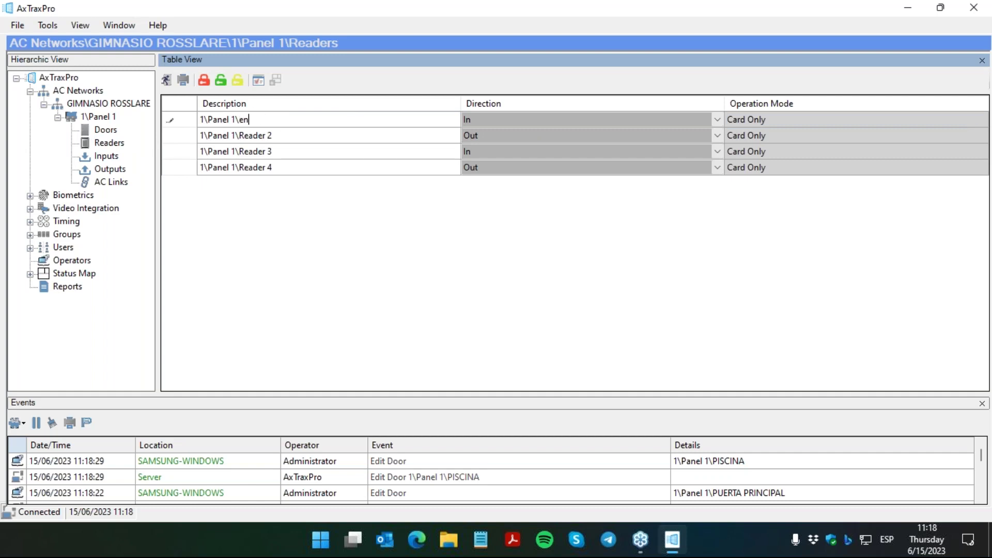
pyautogui.write('A PUERTA PRINCIPAL')
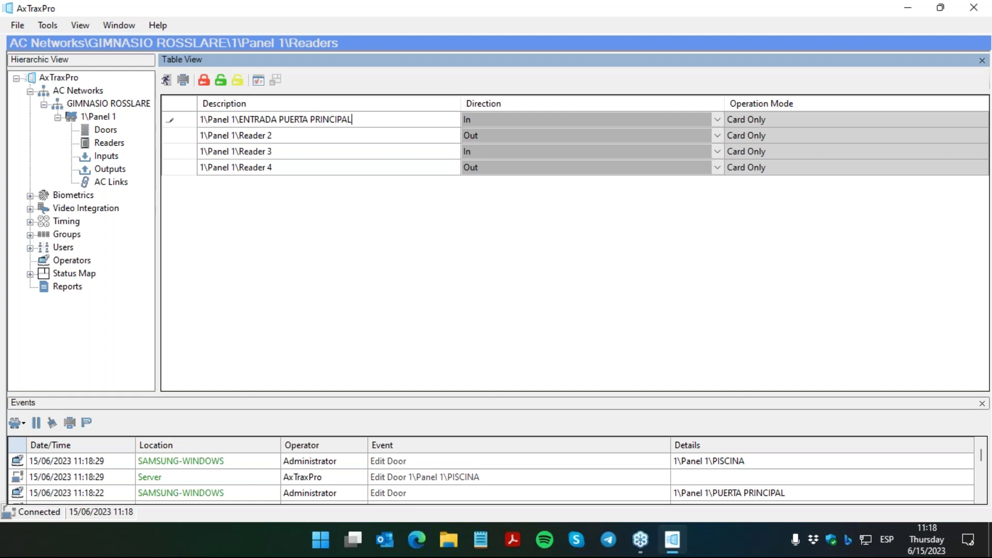
pyautogui.click(375, 135)
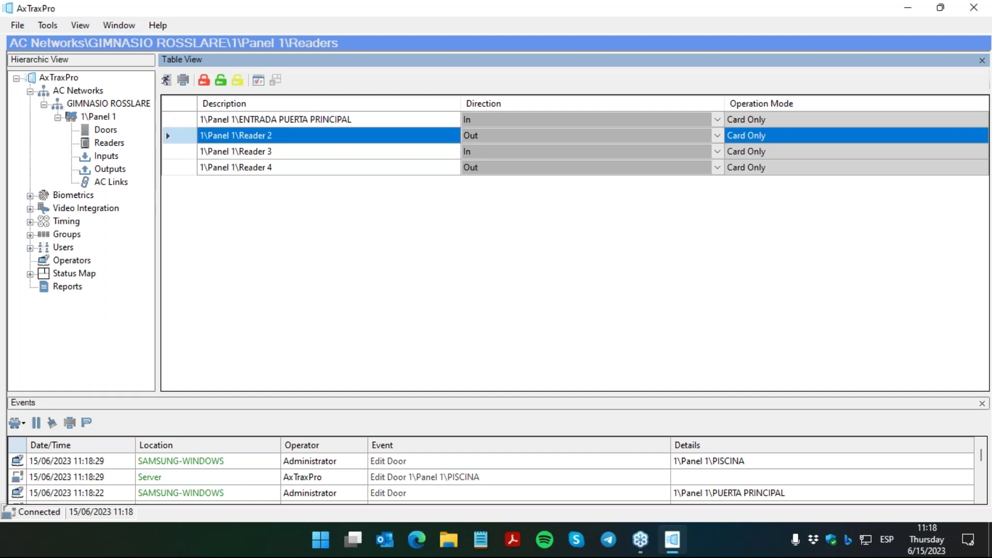
pyautogui.click(285, 135)
pyautogui.click(303, 134)
pyautogui.press('BackSpace')
pyautogui.press('BackSpace')
pyautogui.press('BackSpace')
pyautogui.press('BackSpace')
pyautogui.press('BackSpace')
pyautogui.press('BackSpace')
pyautogui.press('BackSpace')
pyautogui.press('BackSpace')
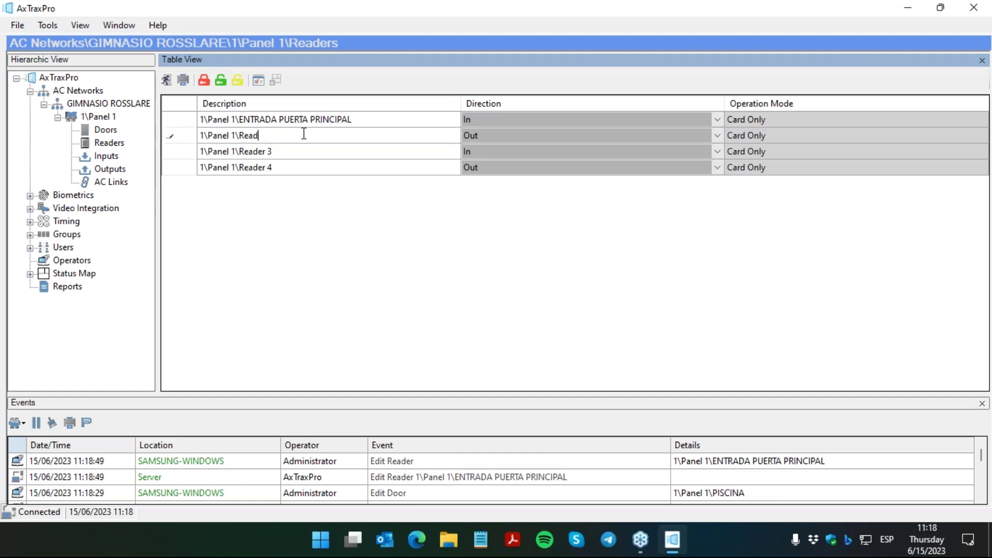
pyautogui.write('SALIDA PUERTA PRINCIAP')
pyautogui.press('BackSpace')
pyautogui.press('BackSpace')
pyautogui.write('PAL')
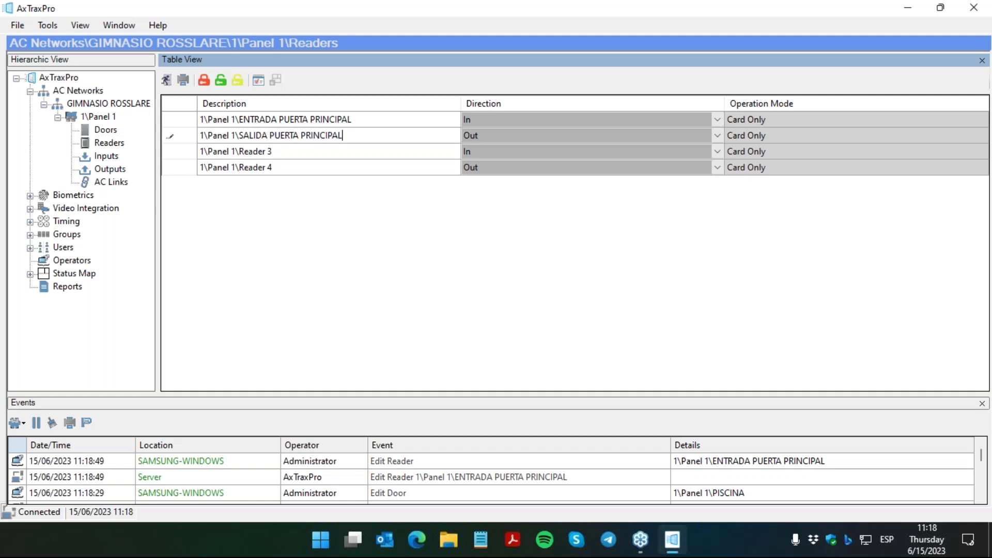
pyautogui.press('Return')
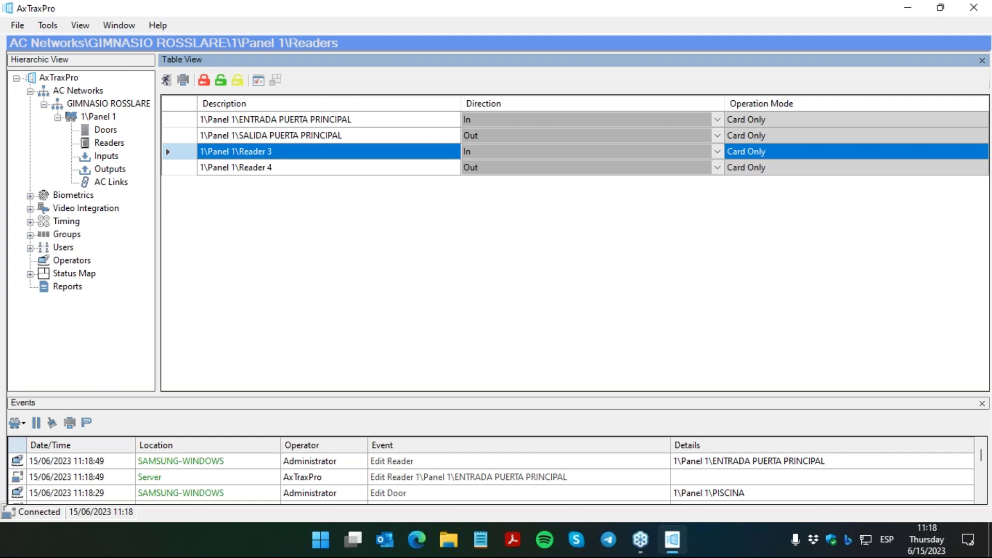
# Step: Rename Readers 3 and 4 to ENTRADA PISCINA and SALIDA PISCINA, then enlarge the events log
pyautogui.click(273, 152)
pyautogui.press('BackSpace')
pyautogui.press('BackSpace')
pyautogui.press('BackSpace')
pyautogui.press('BackSpace')
pyautogui.press('BackSpace')
pyautogui.press('BackSpace')
pyautogui.press('BackSpace')
pyautogui.press('BackSpace')
pyautogui.write('E')
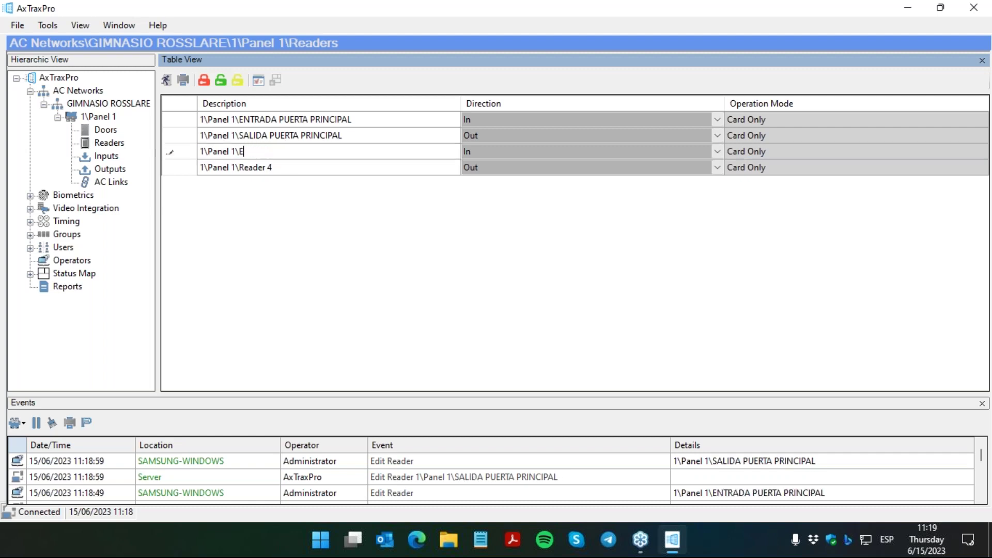
pyautogui.write('NTRADA PISCINA')
pyautogui.click(282, 170)
pyautogui.click(282, 172)
pyautogui.click(282, 172)
pyautogui.press('BackSpace')
pyautogui.press('BackSpace')
pyautogui.press('BackSpace')
pyautogui.press('BackSpace')
pyautogui.press('BackSpace')
pyautogui.press('BackSpace')
pyautogui.press('BackSpace')
pyautogui.press('BackSpace')
pyautogui.write('SALID')
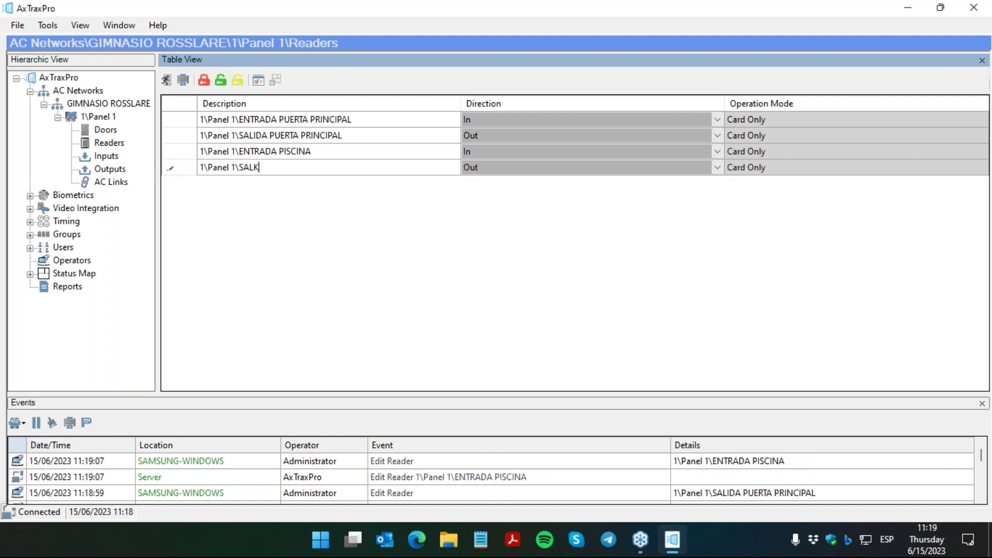
pyautogui.write('A PISCIN')
pyautogui.write('A')
pyautogui.press('Return')
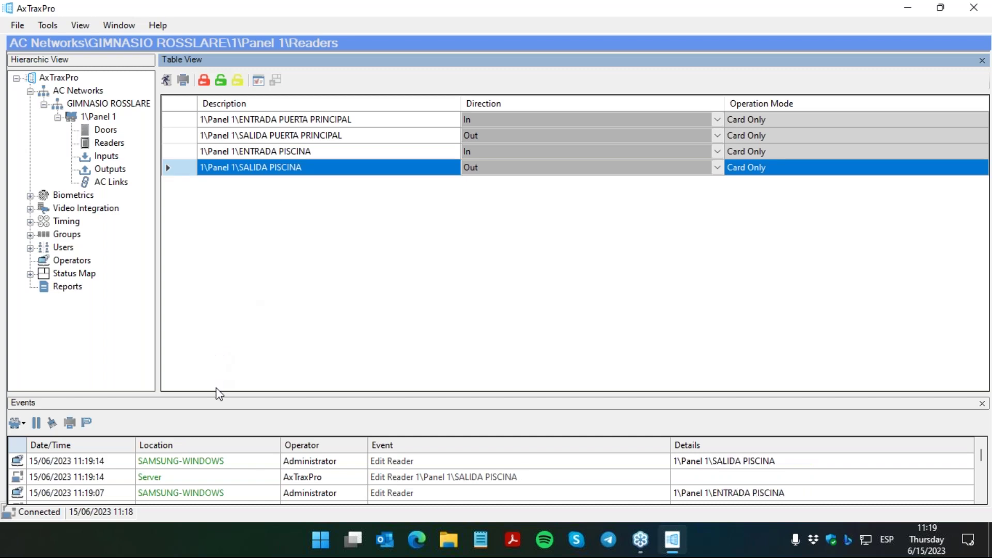
pyautogui.moveTo(222, 400); pyautogui.dragTo(221, 357)
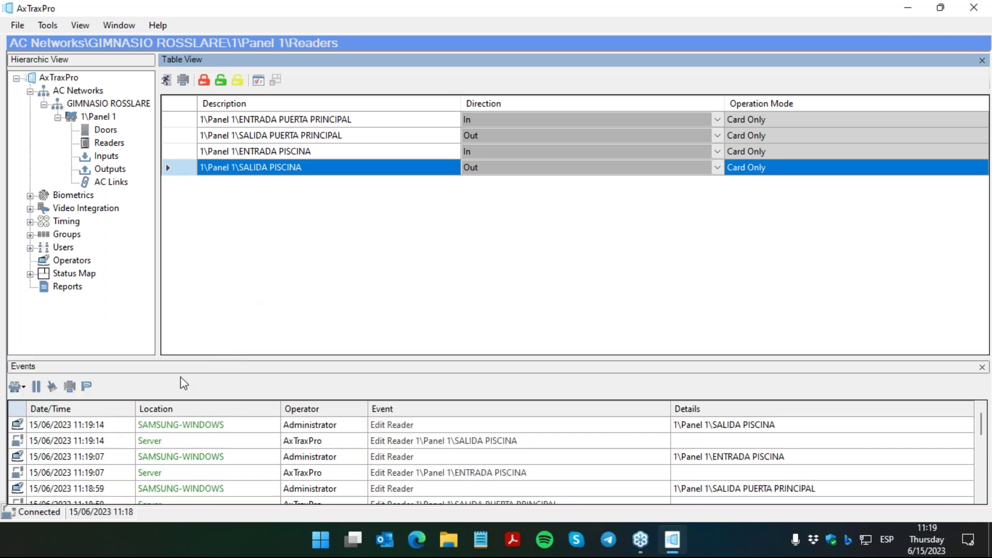
# Step: Clear the events log and open both doors momentarily for 00:04 via manual door operation
pyautogui.click(52, 387)
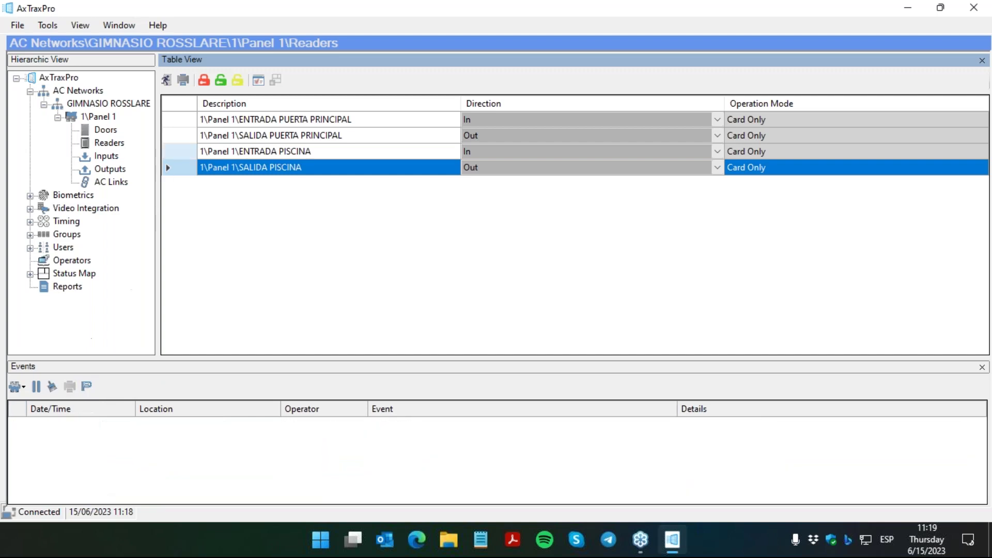
pyautogui.click(166, 80)
pyautogui.click(263, 141)
pyautogui.click(723, 408)
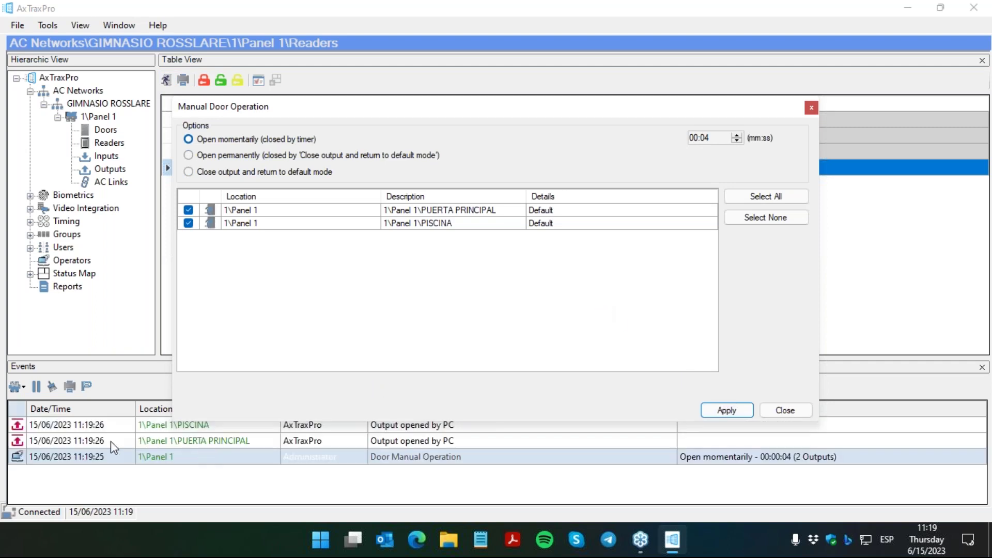
pyautogui.click(785, 410)
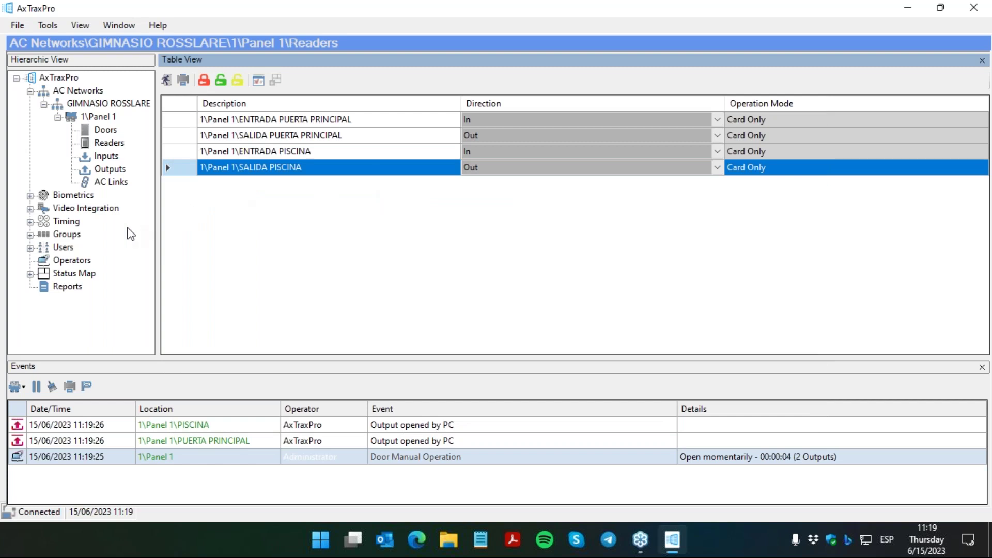
# Step: Select the General department under Users > Departments/Users and insert a new user
pyautogui.click(30, 247)
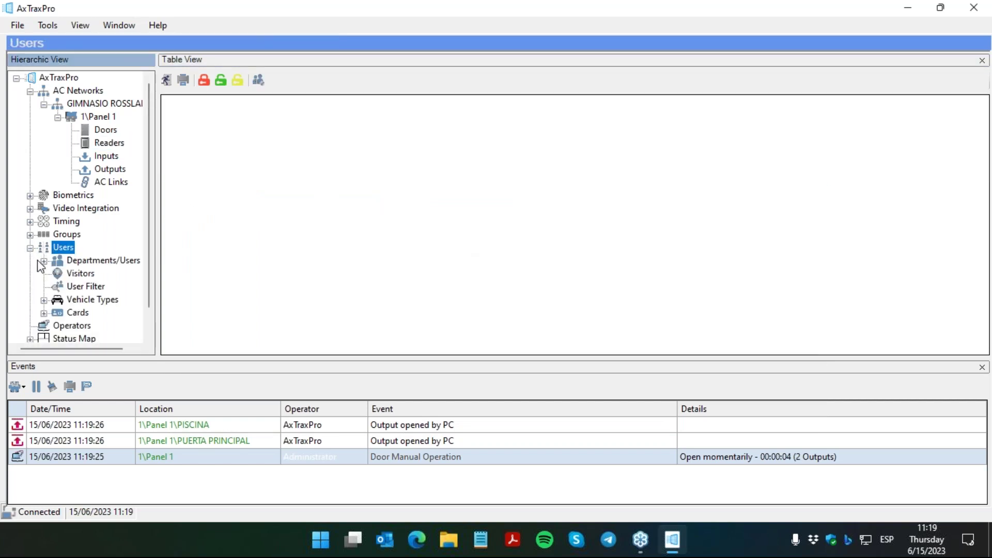
pyautogui.click(45, 261)
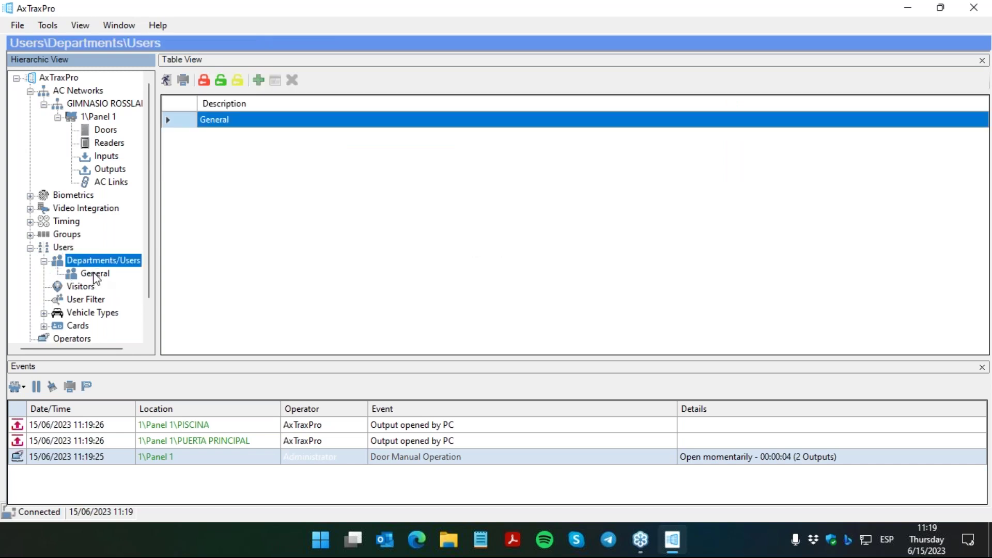
pyautogui.click(94, 274)
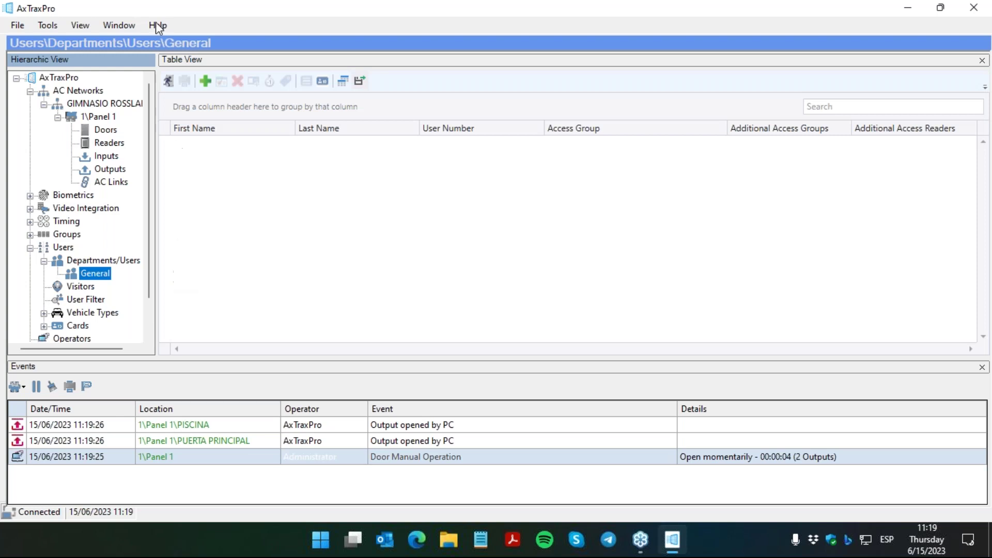
pyautogui.click(204, 82)
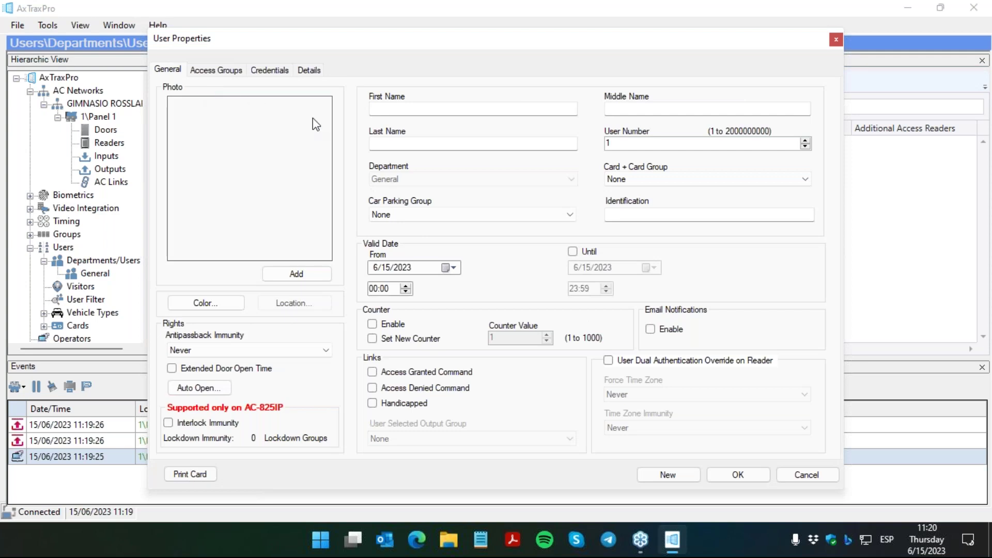
# Step: Enter the new user's name as first name USUARIO, last name FULL 1
pyautogui.click(370, 109)
pyautogui.write('sil')
pyautogui.press('BackSpace')
pyautogui.press('BackSpace')
pyautogui.press('BackSpace')
pyautogui.write('S')
pyautogui.press('BackSpace')
pyautogui.write('USUARIO')
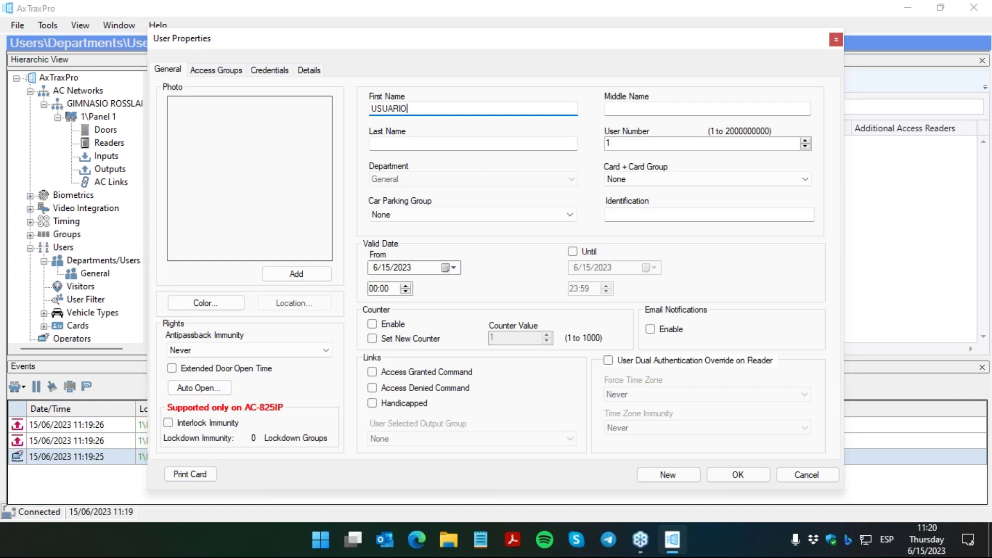
pyautogui.press('Tab')
pyautogui.press('Tab')
pyautogui.write('FULL')
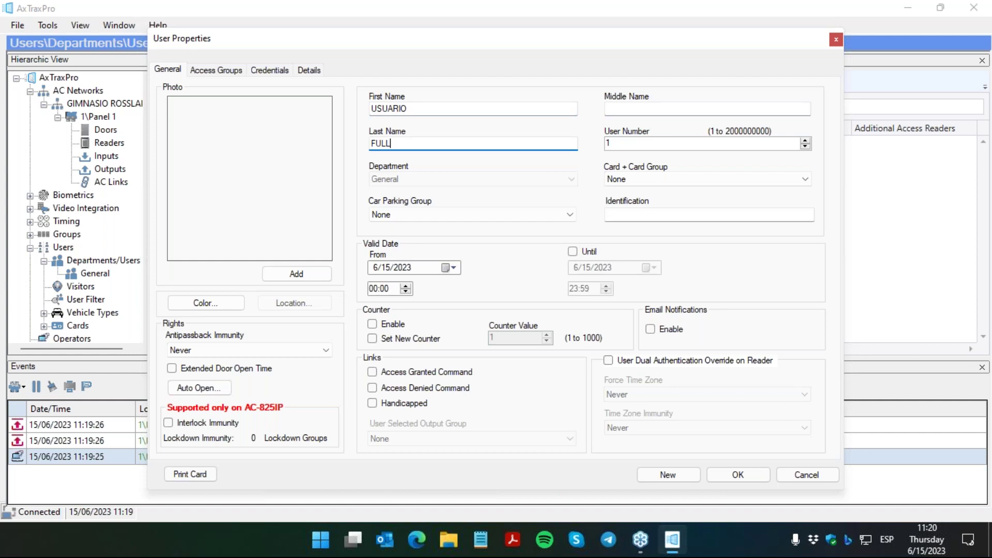
pyautogui.write('1')
pyautogui.moveTo(375, 37); pyautogui.dragTo(286, 38)
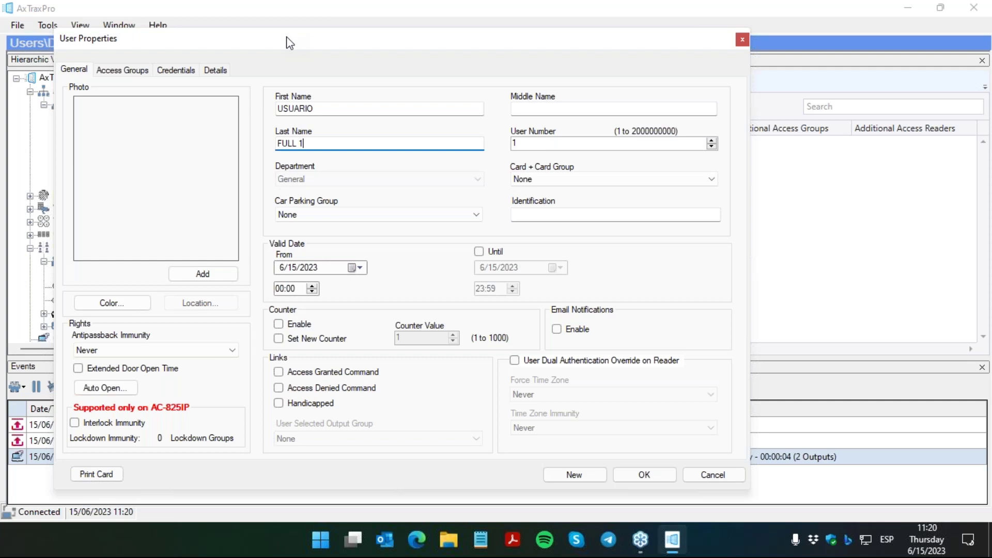
# Step: Make the user valid only until July 15, 2023
pyautogui.click(480, 251)
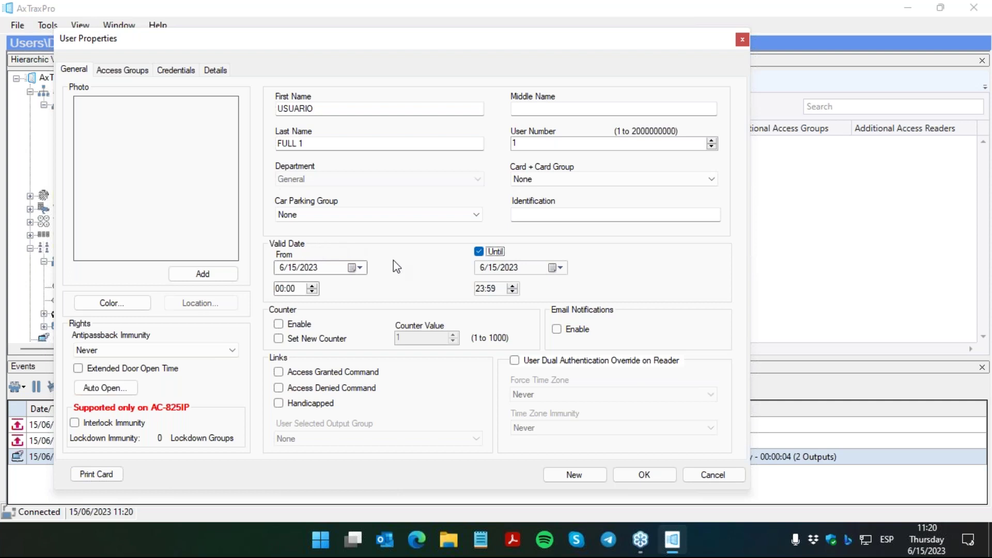
pyautogui.click(552, 269)
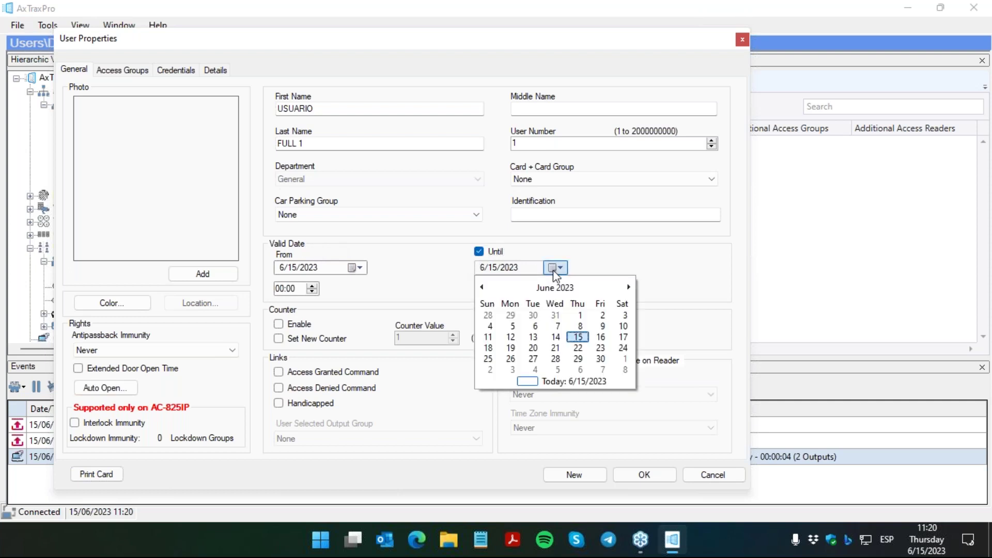
pyautogui.click(628, 286)
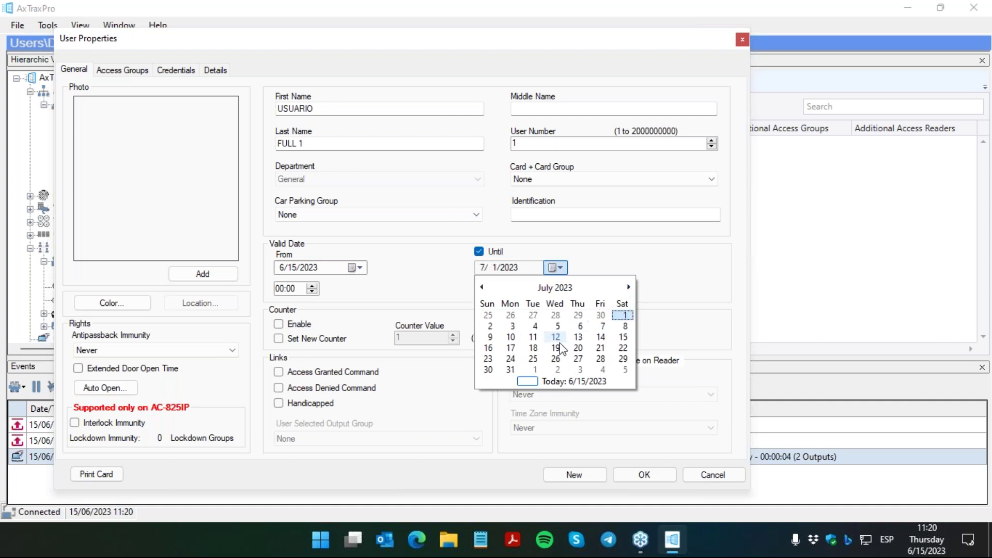
pyautogui.click(624, 337)
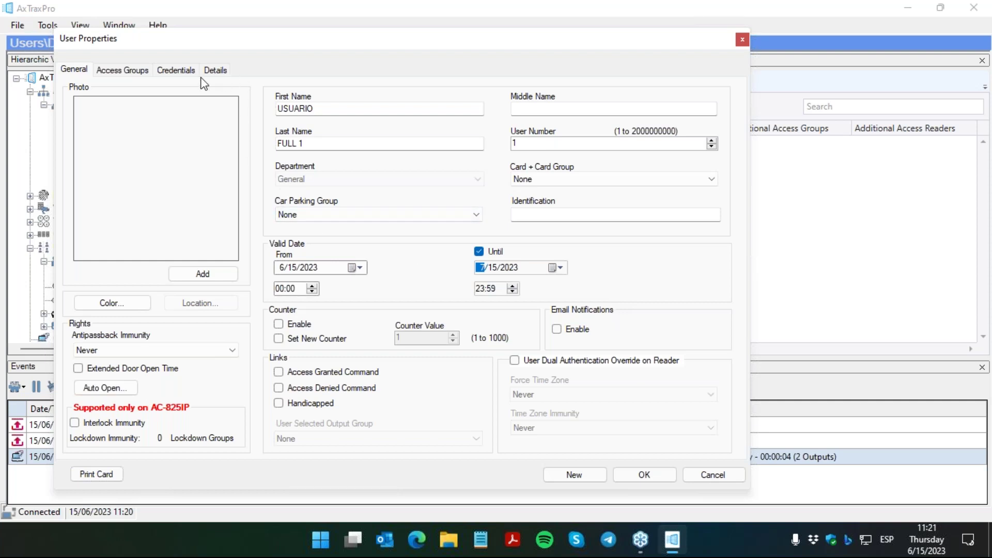
pyautogui.click(135, 73)
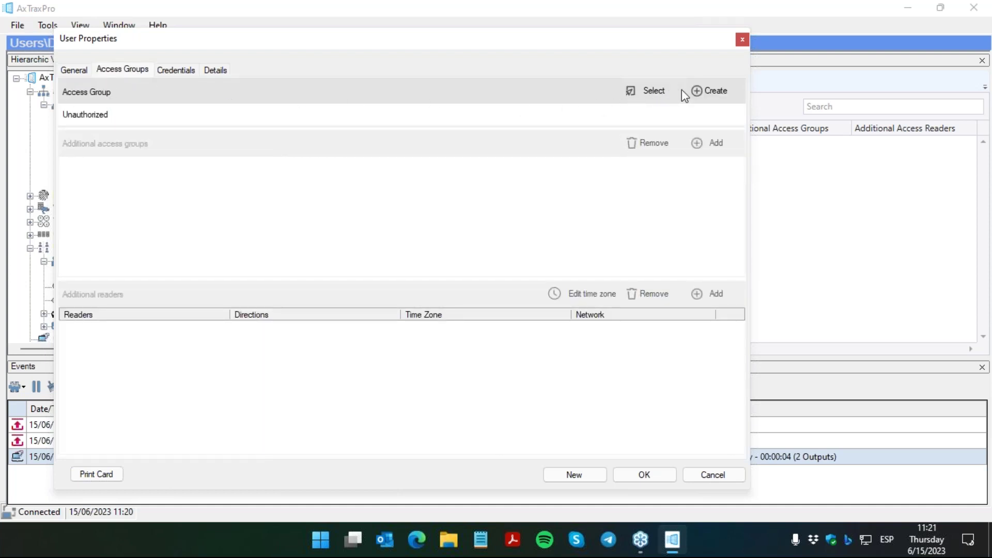
# Step: Create access group FULL covering all four Panel 1 readers with the Always time zone
pyautogui.click(702, 93)
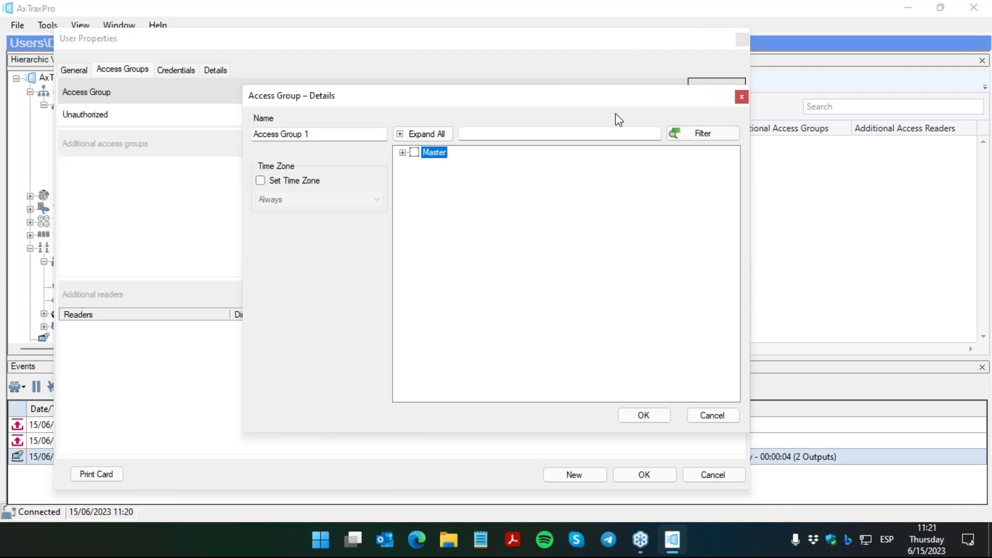
pyautogui.click(403, 153)
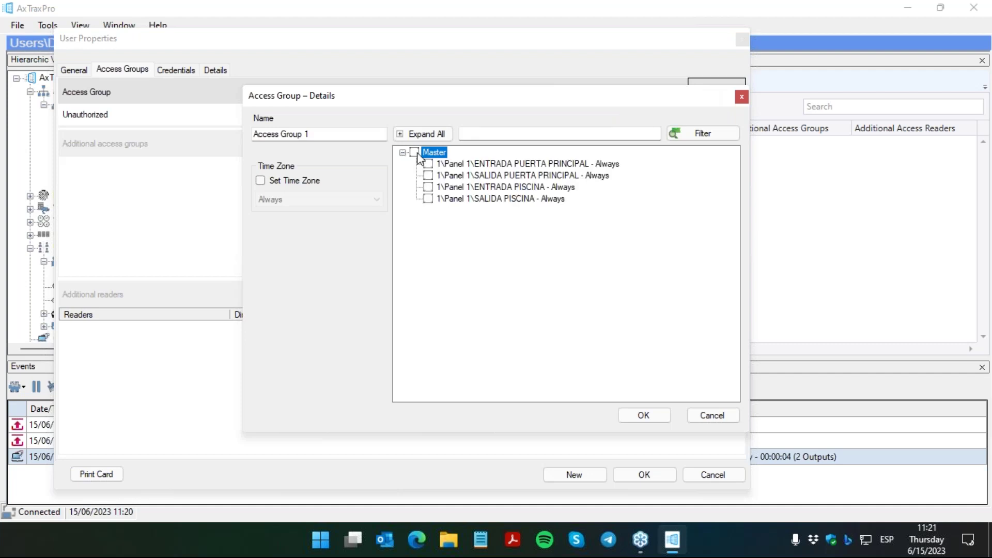
pyautogui.click(415, 152)
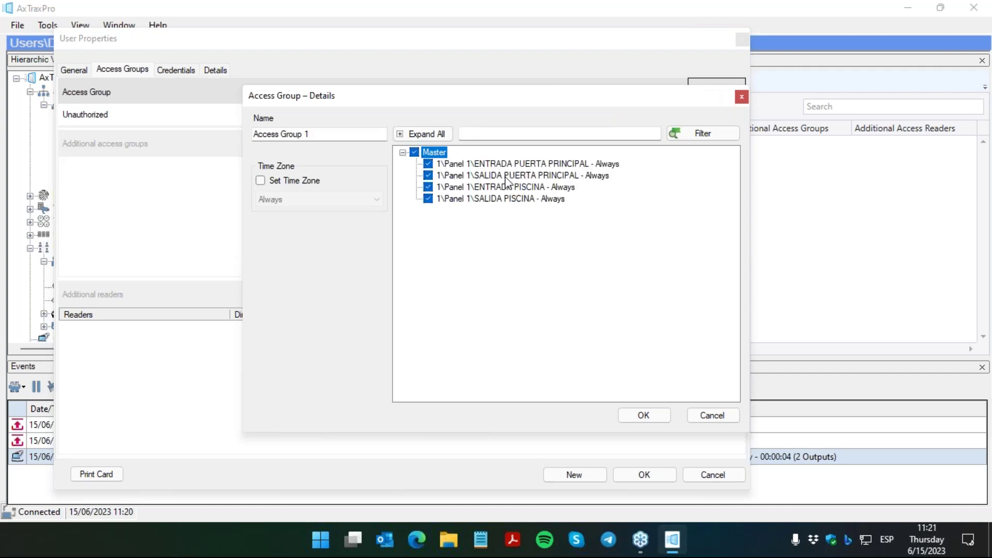
pyautogui.click(261, 181)
pyautogui.moveTo(334, 135); pyautogui.dragTo(204, 121)
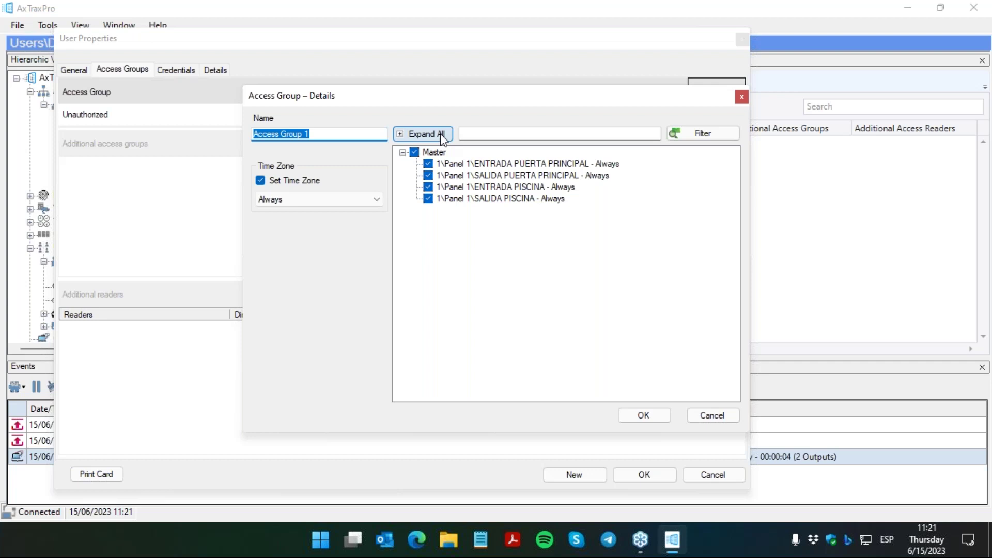
pyautogui.write('fu')
pyautogui.press('BackSpace')
pyautogui.press('BackSpace')
pyautogui.write('FULL')
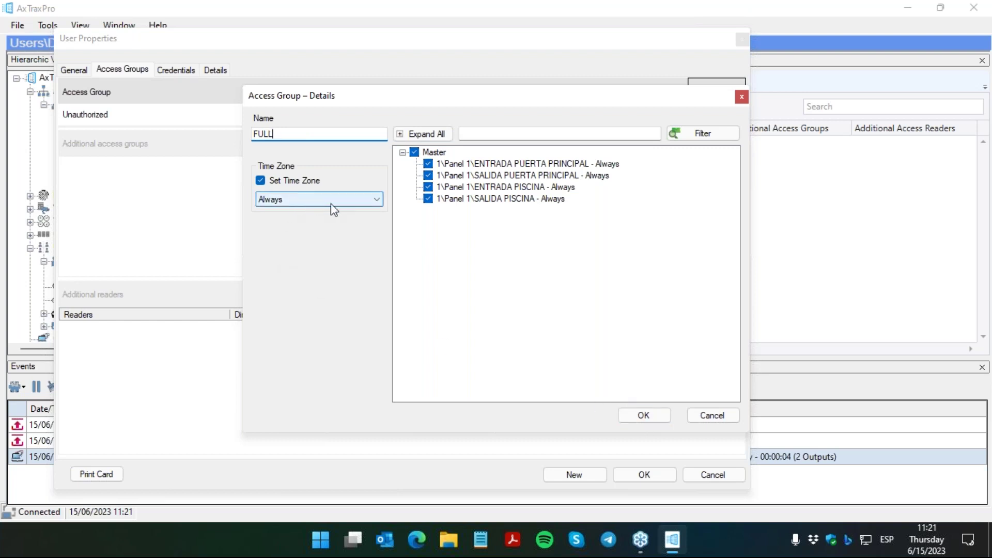
pyautogui.click(361, 201)
pyautogui.click(361, 211)
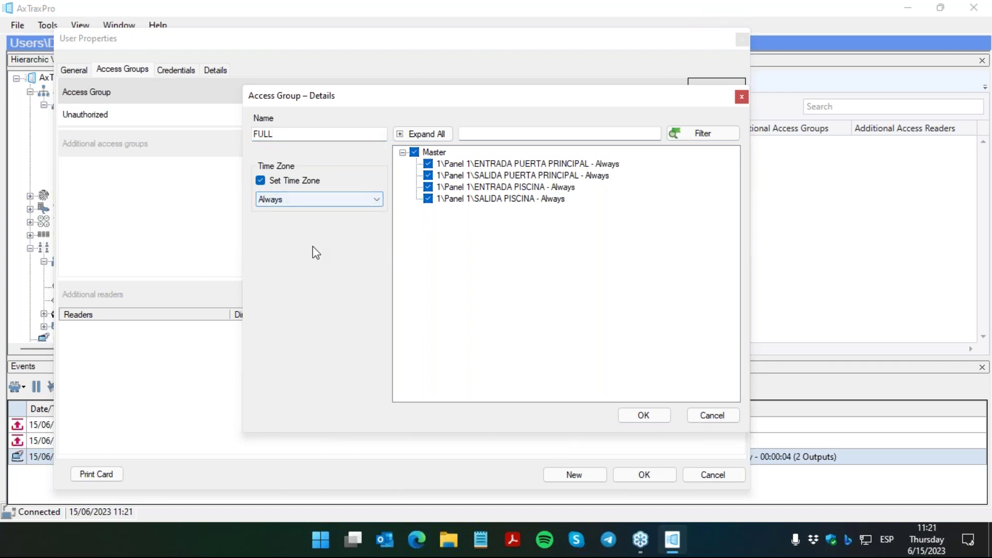
pyautogui.click(653, 422)
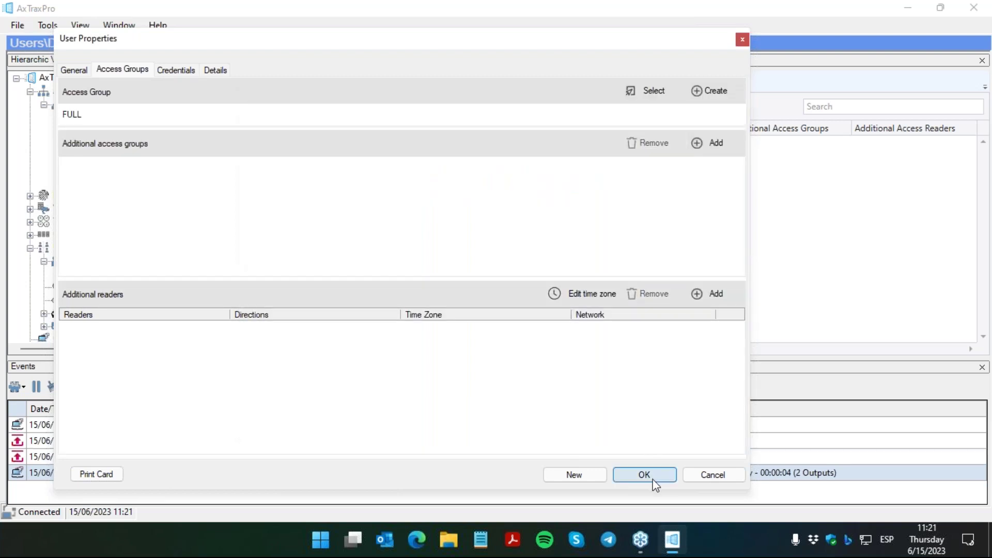
pyautogui.click(180, 72)
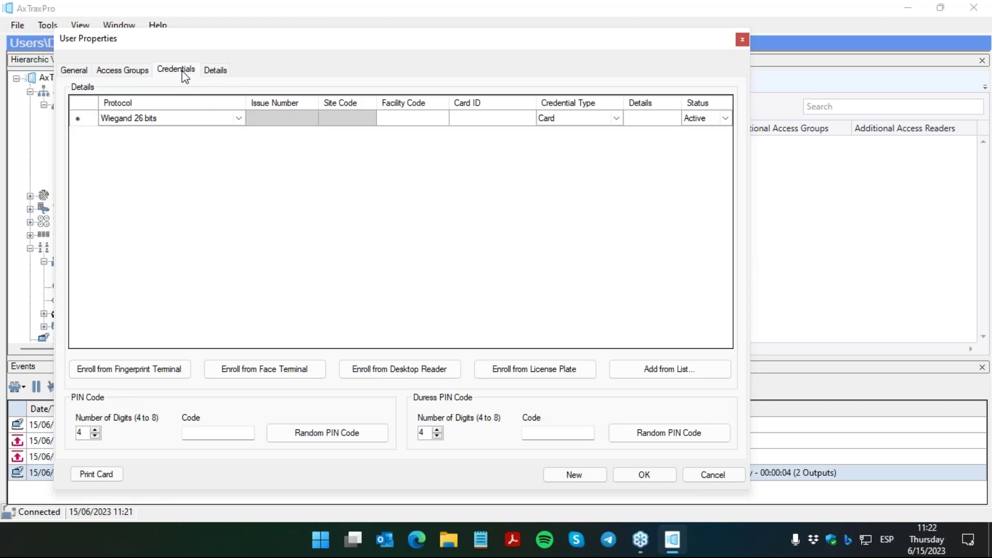
pyautogui.moveTo(244, 47); pyautogui.dragTo(191, 47)
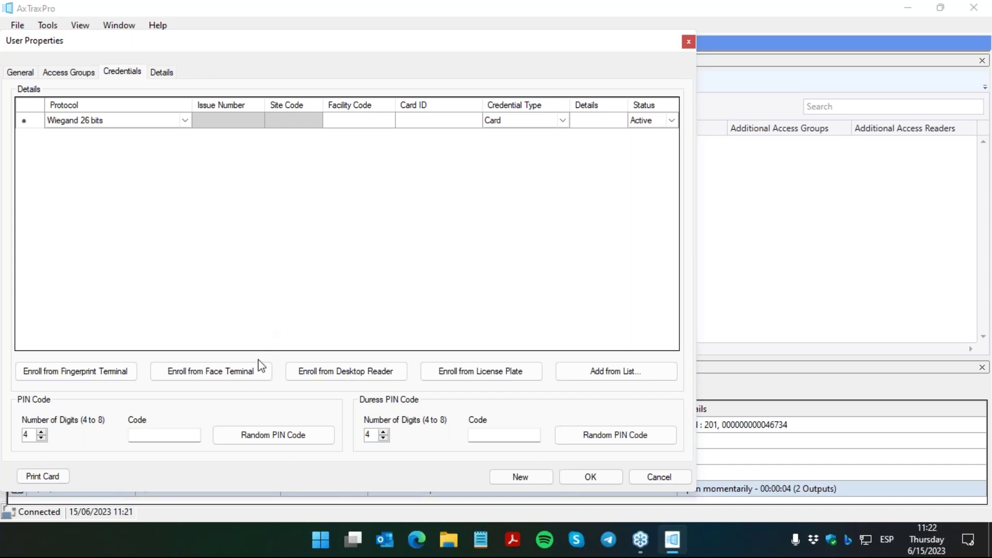
pyautogui.click(334, 374)
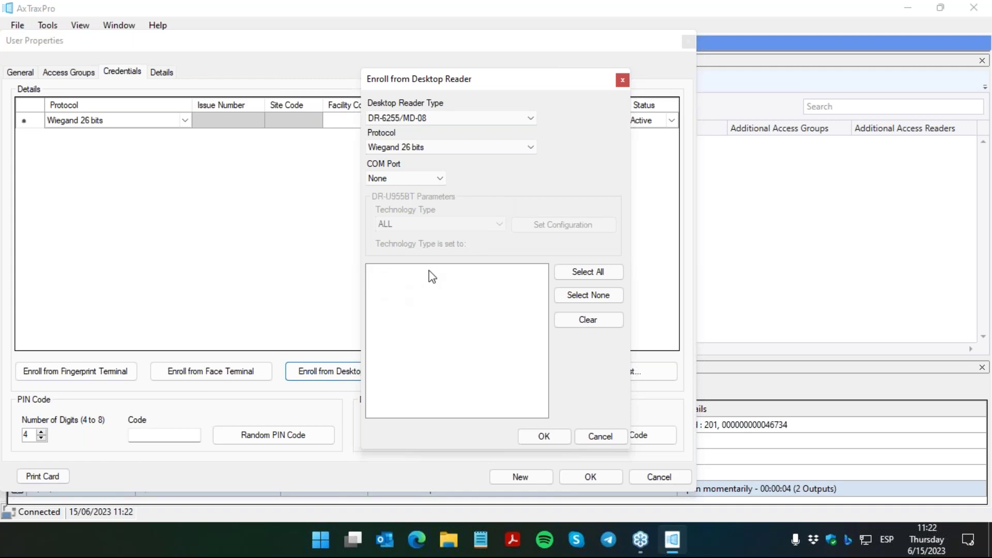
pyautogui.click(588, 438)
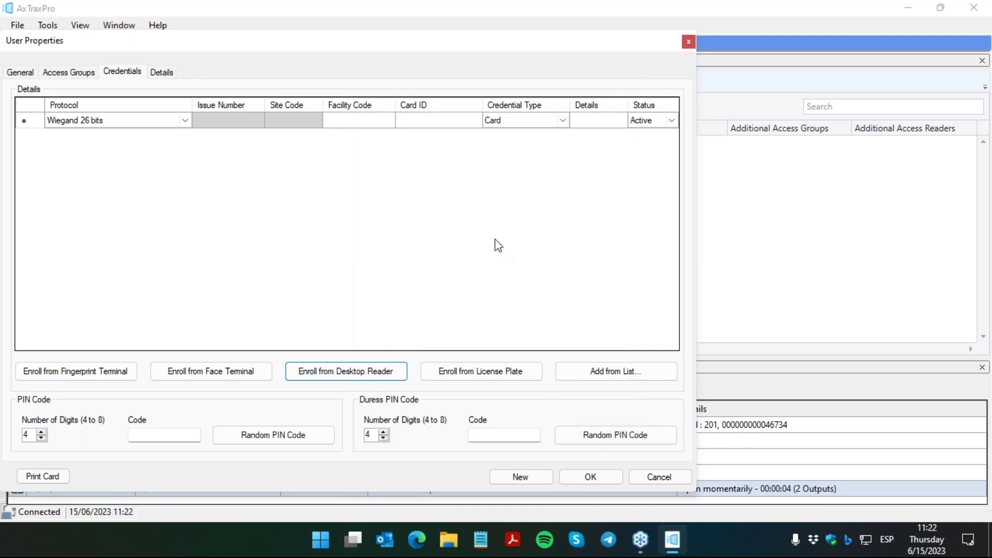
pyautogui.click(368, 120)
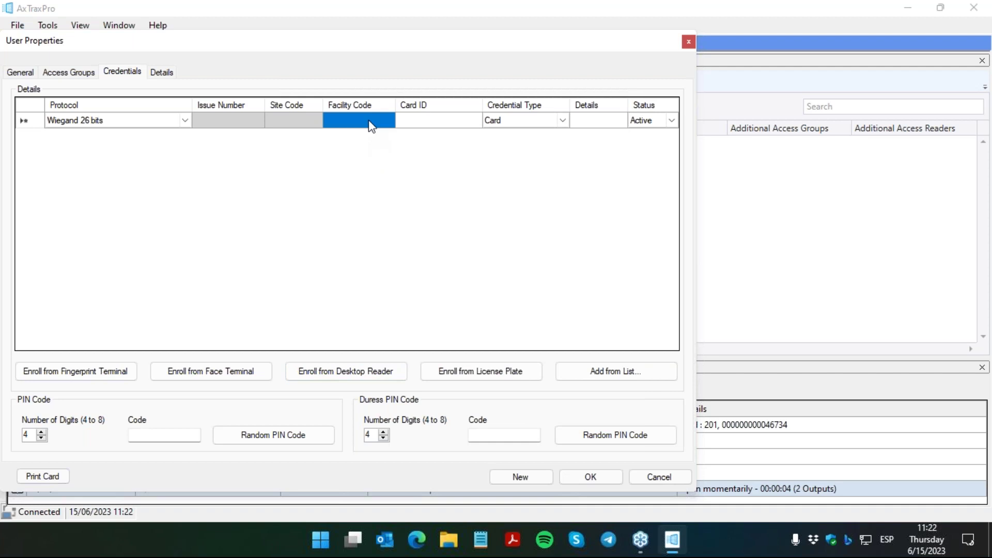
pyautogui.write('201')
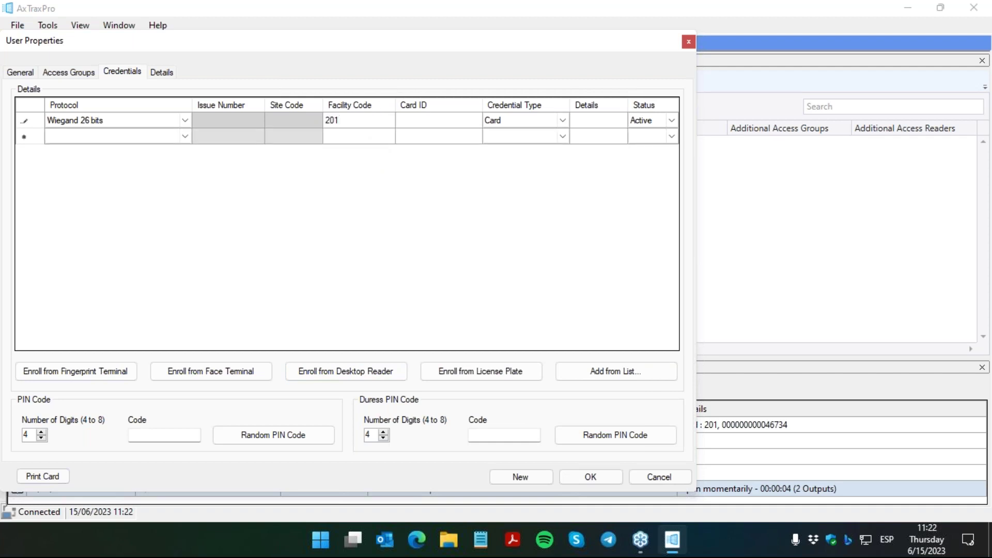
pyautogui.click(432, 125)
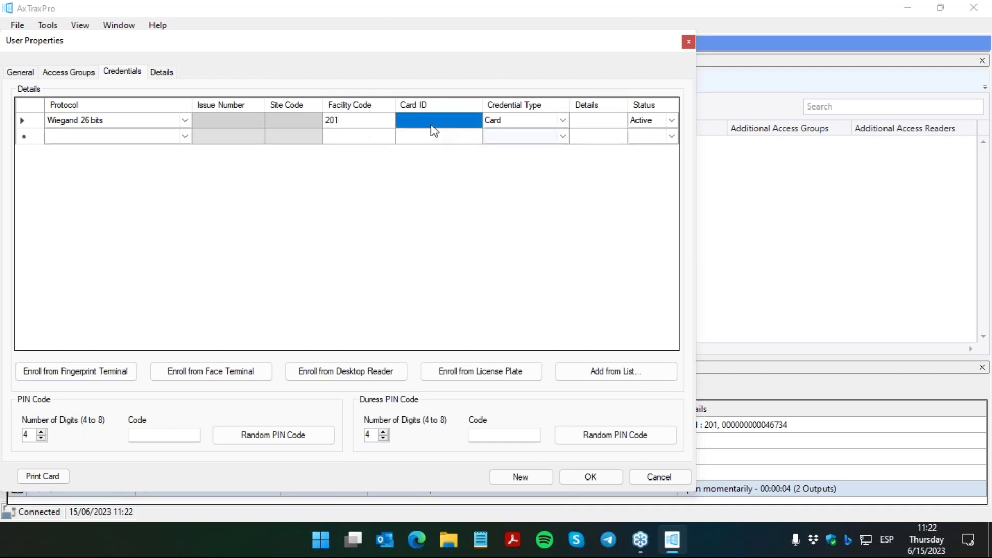
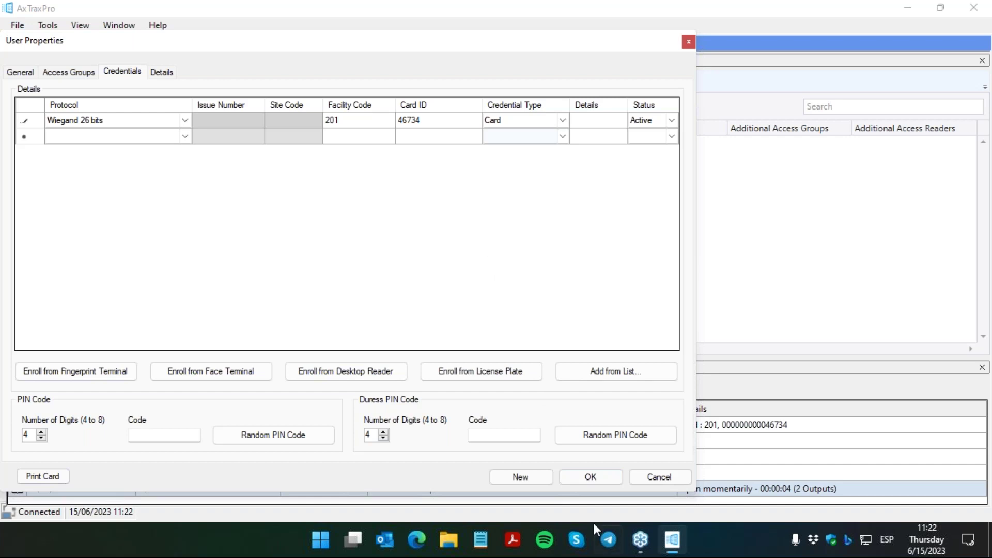
pyautogui.click(593, 478)
# Step: Save the new FULL-group user and widen the events log Location column
pyautogui.click(594, 481)
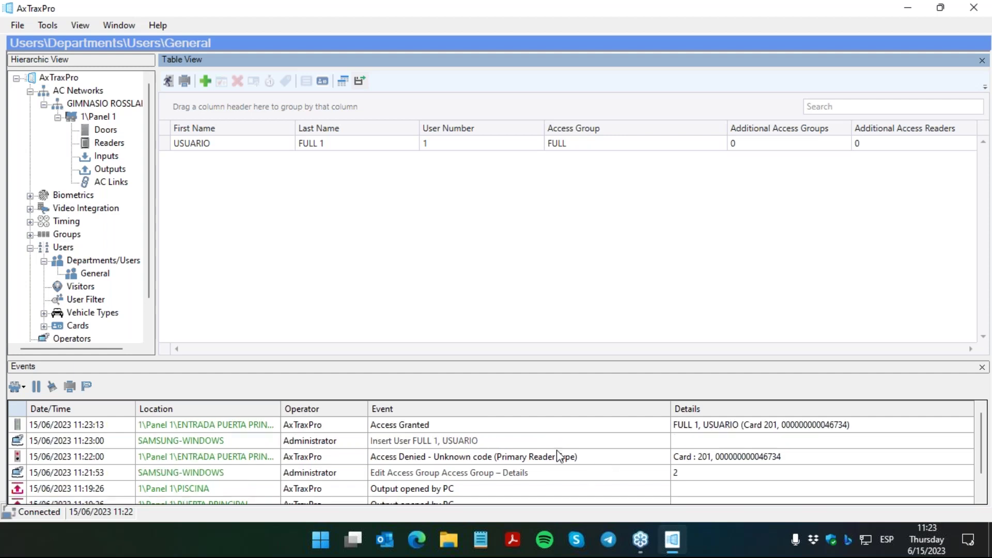
pyautogui.click(281, 413)
pyautogui.moveTo(281, 414); pyautogui.dragTo(316, 409)
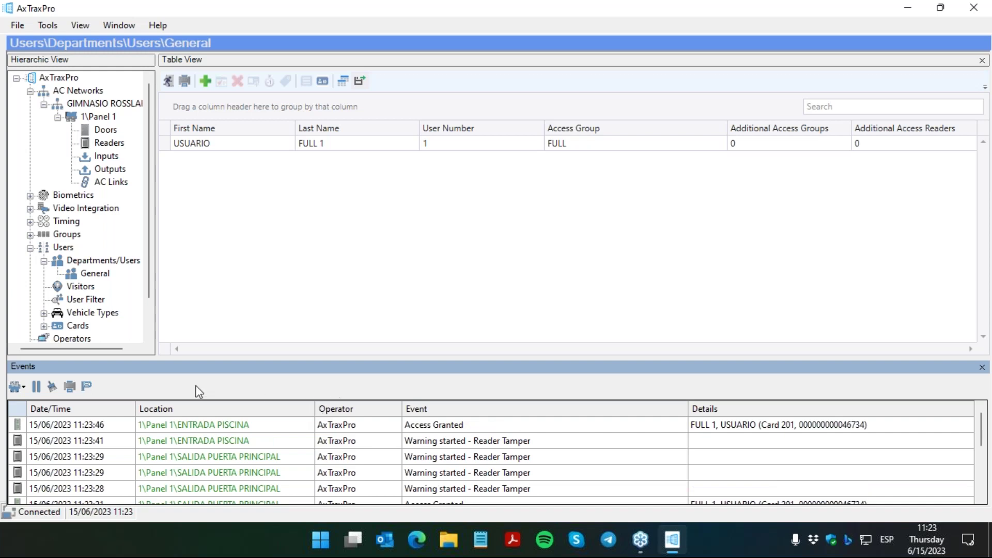
# Step: Clear the events log and reopen USUARIO FULL 1's properties for editing
pyautogui.click(52, 387)
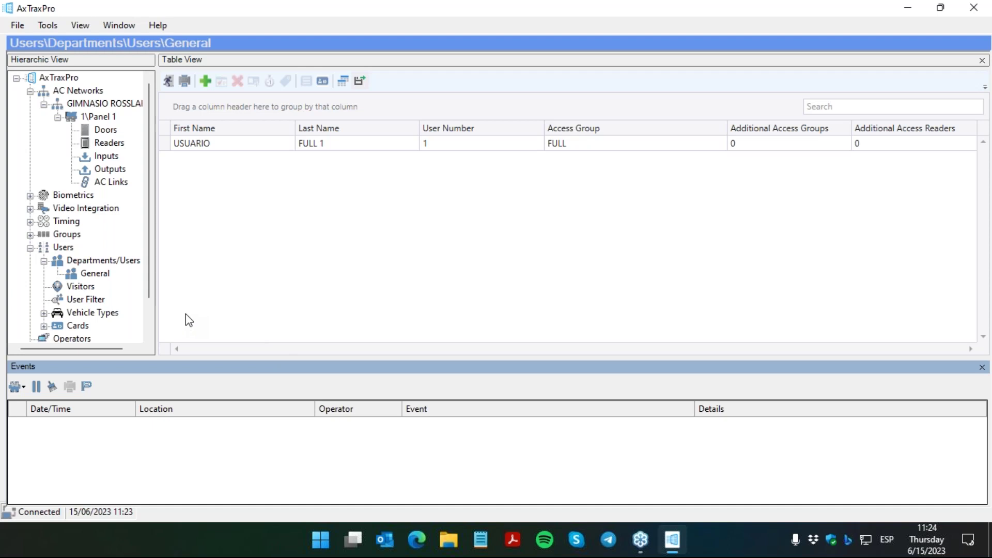
pyautogui.click(165, 147)
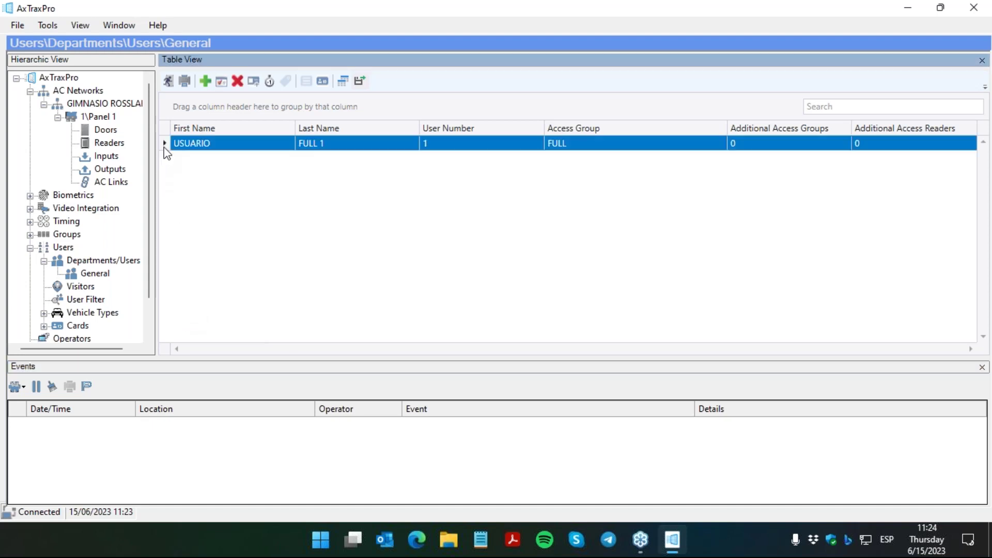
pyautogui.click(222, 83)
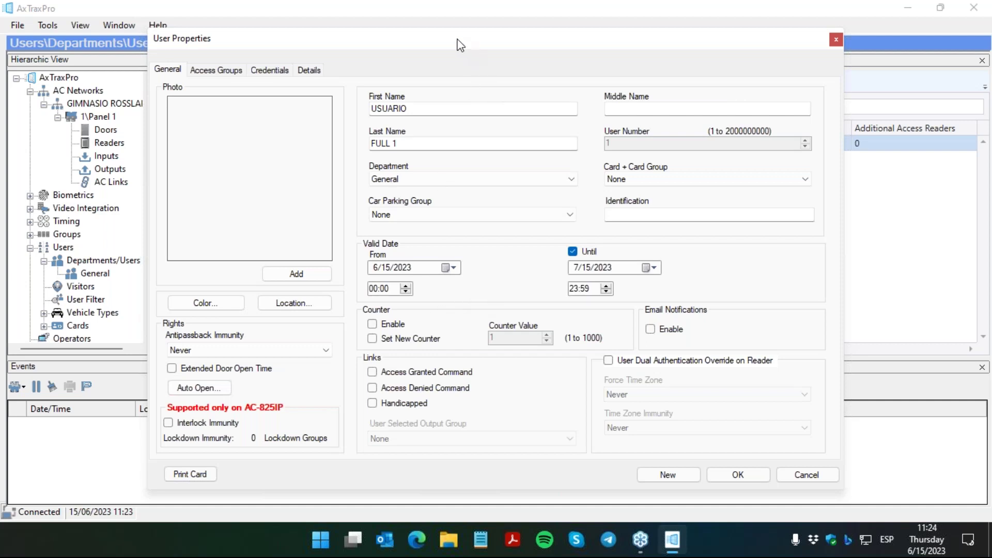
# Step: Enable Counter and Set New Counter for USUARIO FULL 1 with value 5, then save
pyautogui.moveTo(458, 42); pyautogui.dragTo(413, 41)
pyautogui.click(341, 323)
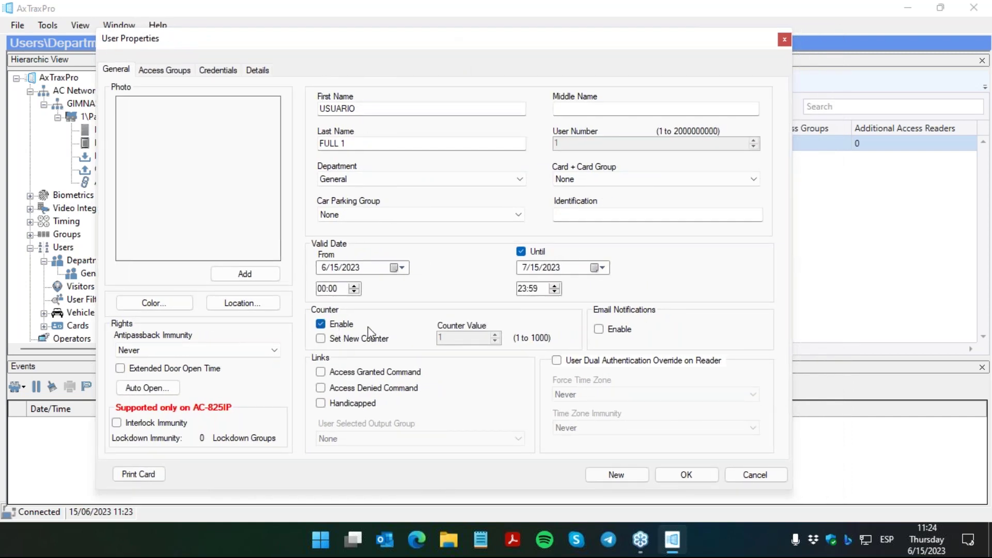
pyautogui.click(376, 341)
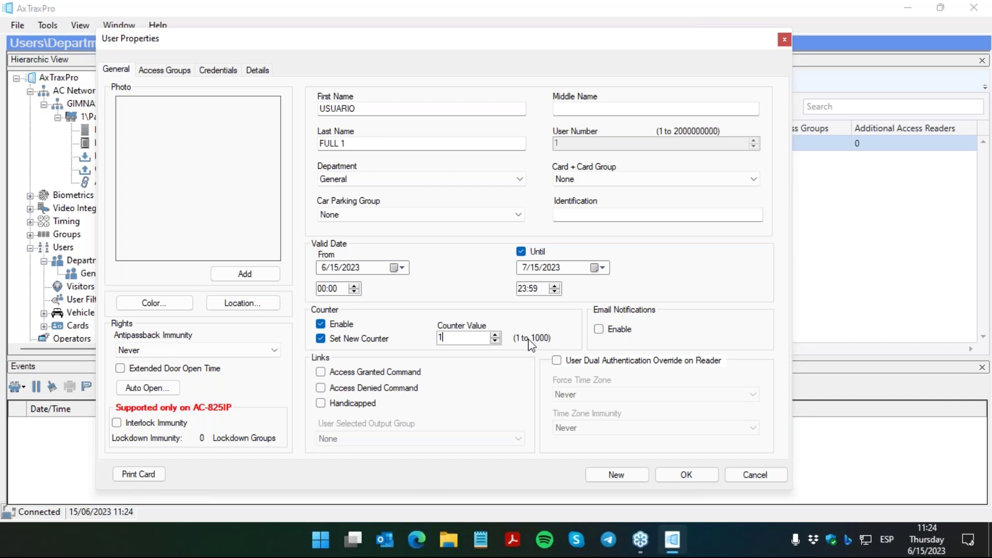
pyautogui.press('BackSpace')
pyautogui.write('5')
pyautogui.click(666, 473)
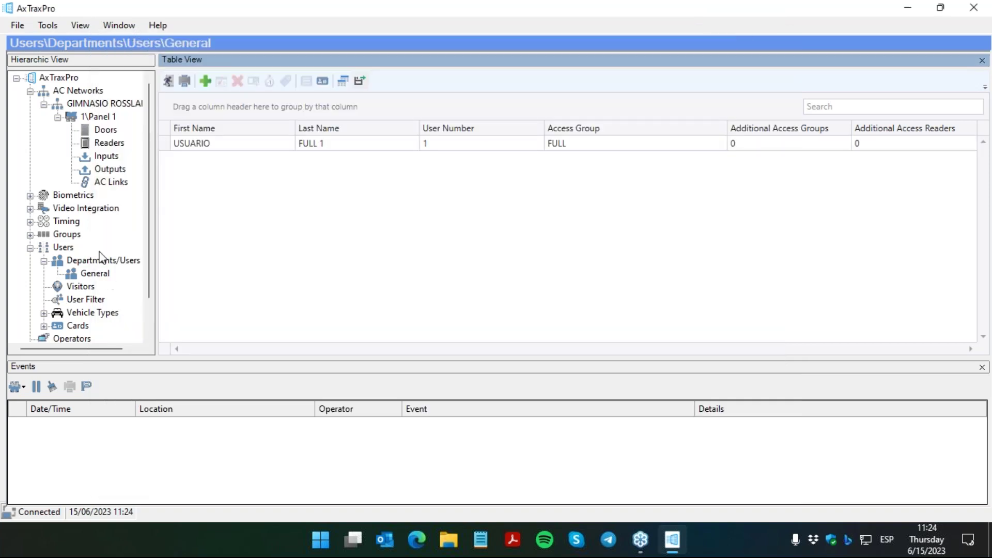
# Step: Turn on Deduct User Counter for the ENTRADA PUERTA PRINCIPAL reader and save it
pyautogui.click(103, 146)
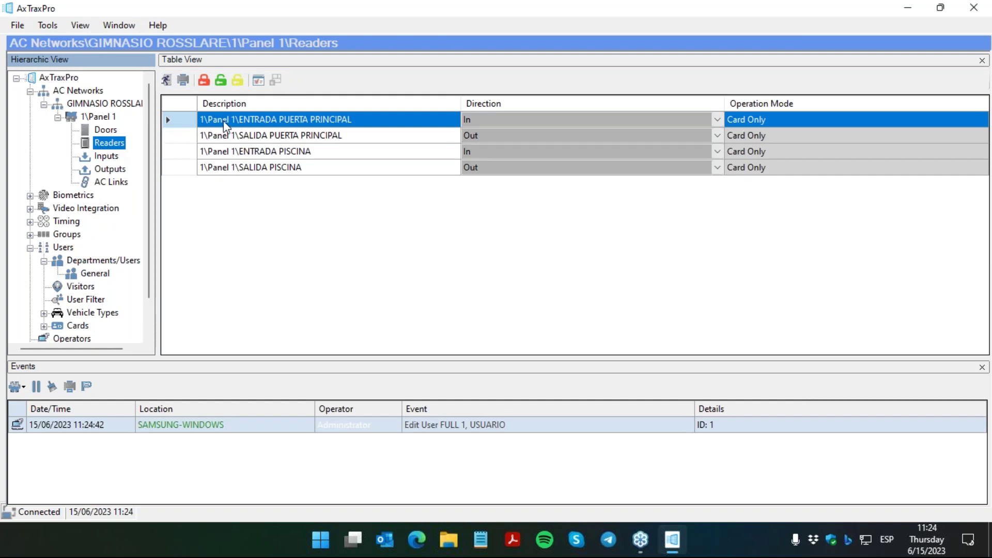
pyautogui.click(259, 81)
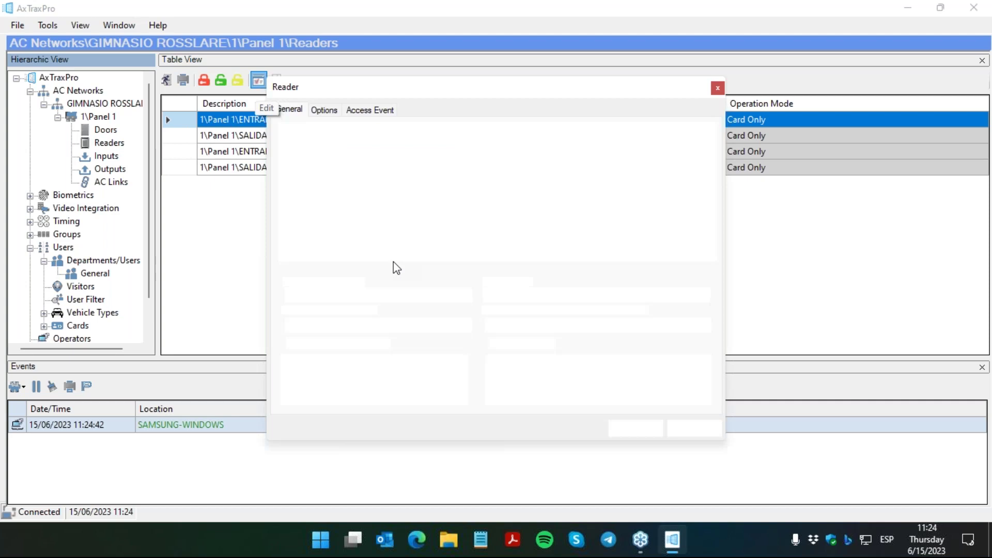
pyautogui.click(348, 235)
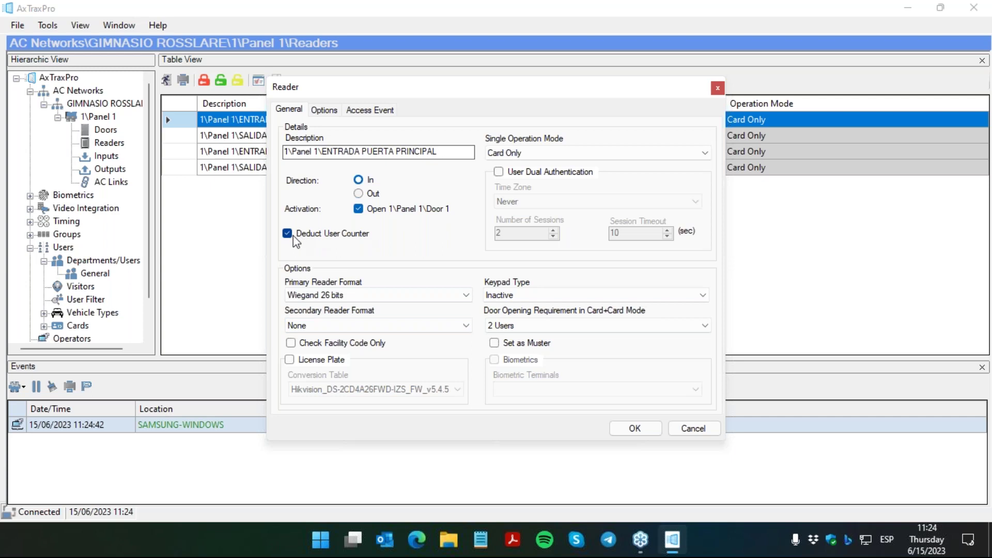
pyautogui.click(636, 428)
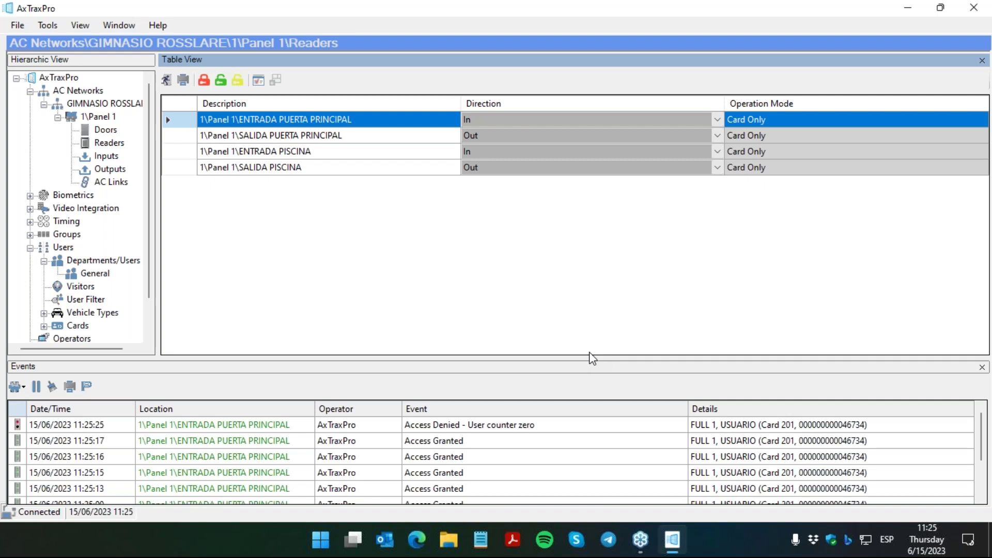
# Step: Edit USUARIO FULL 1 again and reapply Set New Counter with value 5
pyautogui.click(549, 430)
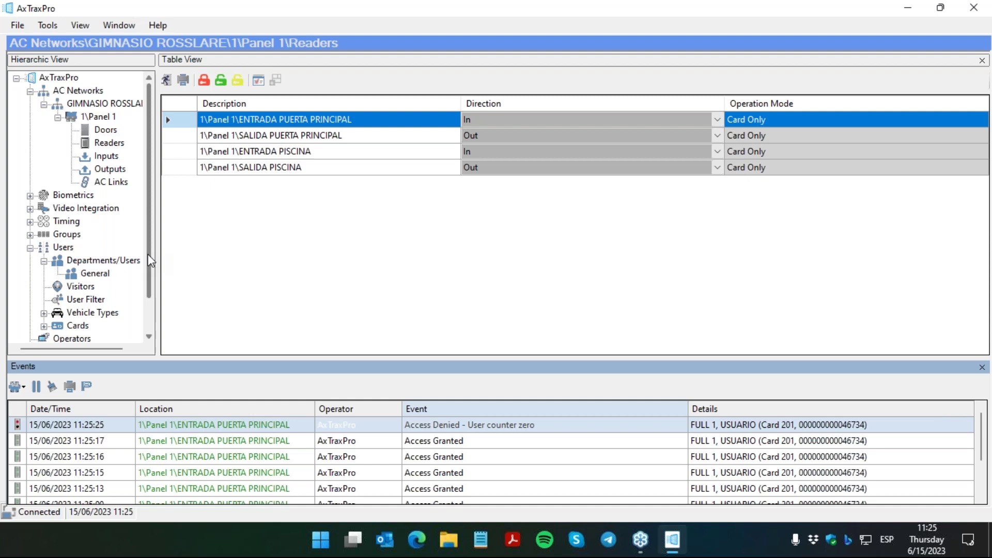
pyautogui.click(95, 273)
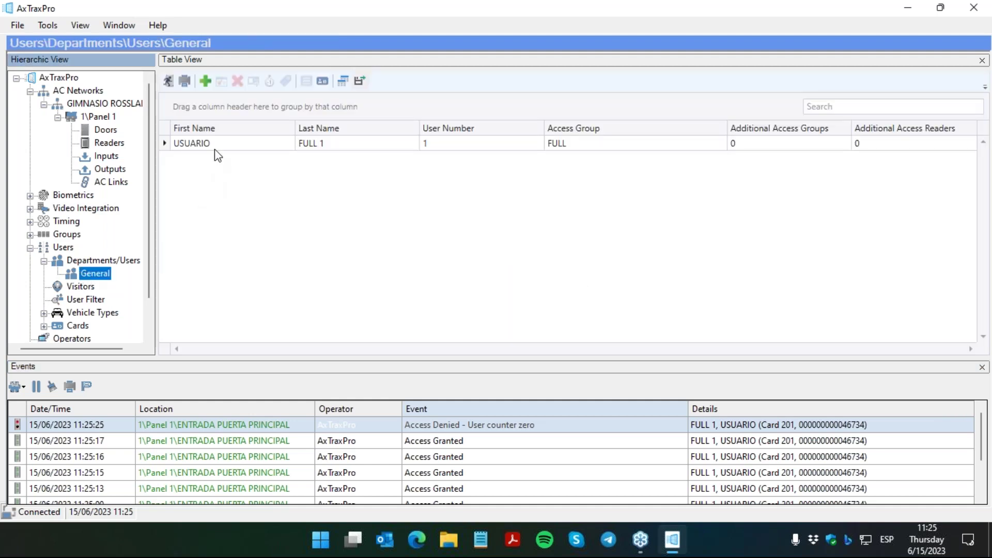
pyautogui.click(217, 147)
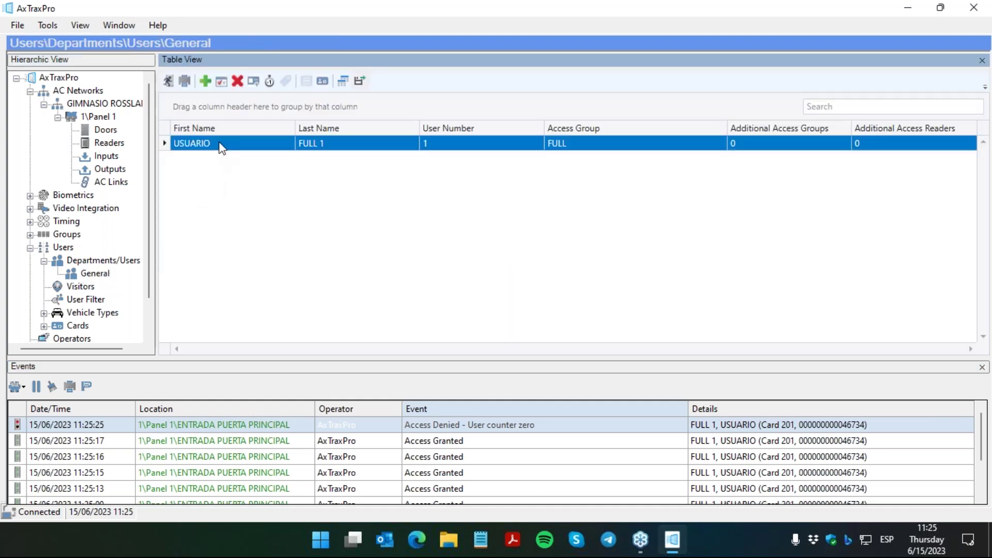
pyautogui.click(224, 83)
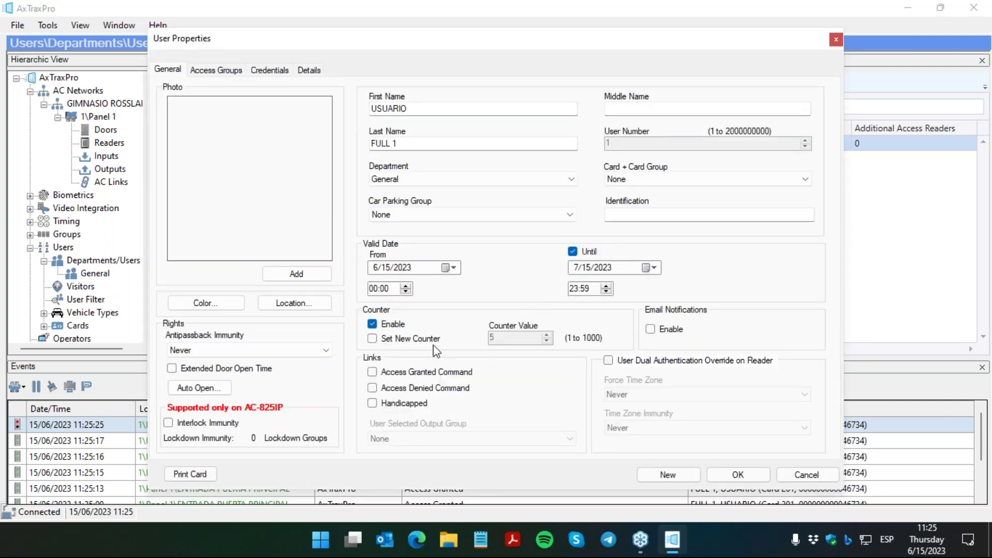
pyautogui.click(428, 343)
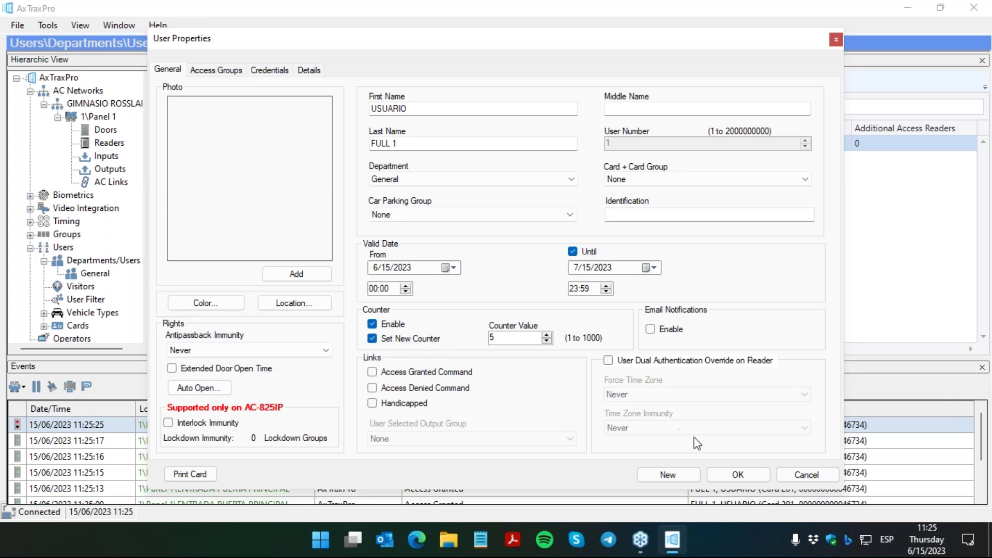
pyautogui.click(724, 471)
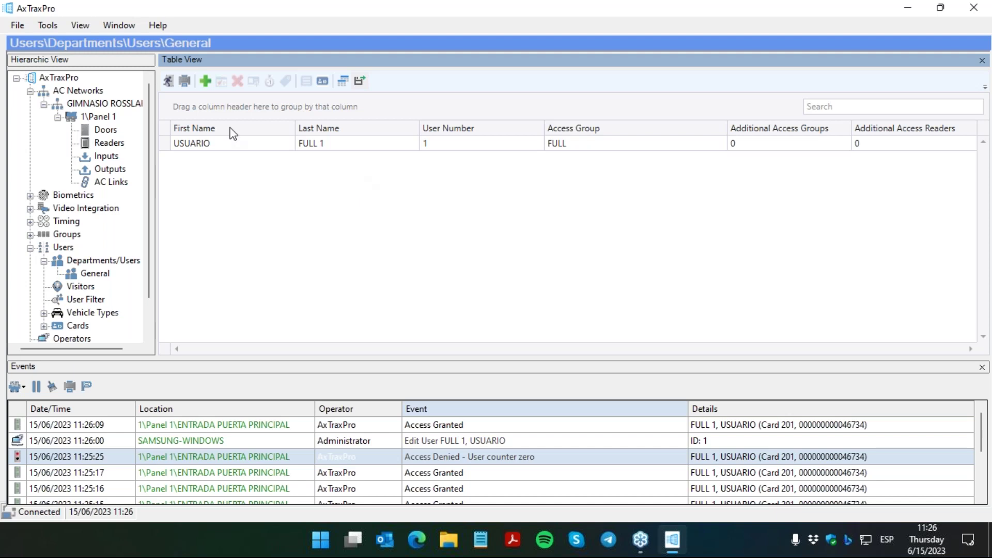
# Step: Insert user 2 with first name USUARIO and last name SOLO PISCINA
pyautogui.click(204, 81)
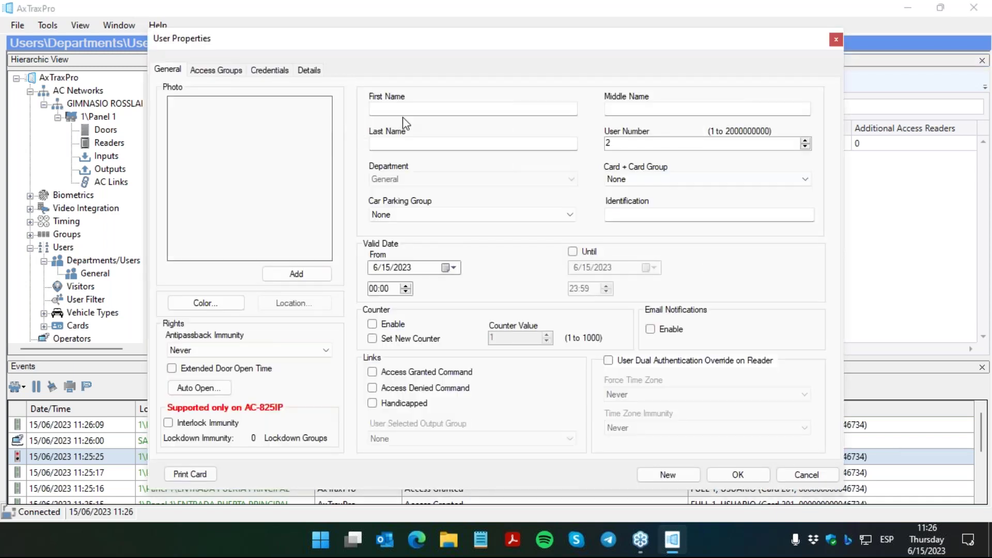
pyautogui.write('USUARIO')
pyautogui.press('Tab')
pyautogui.press('Tab')
pyautogui.write('SOLO PISCINA')
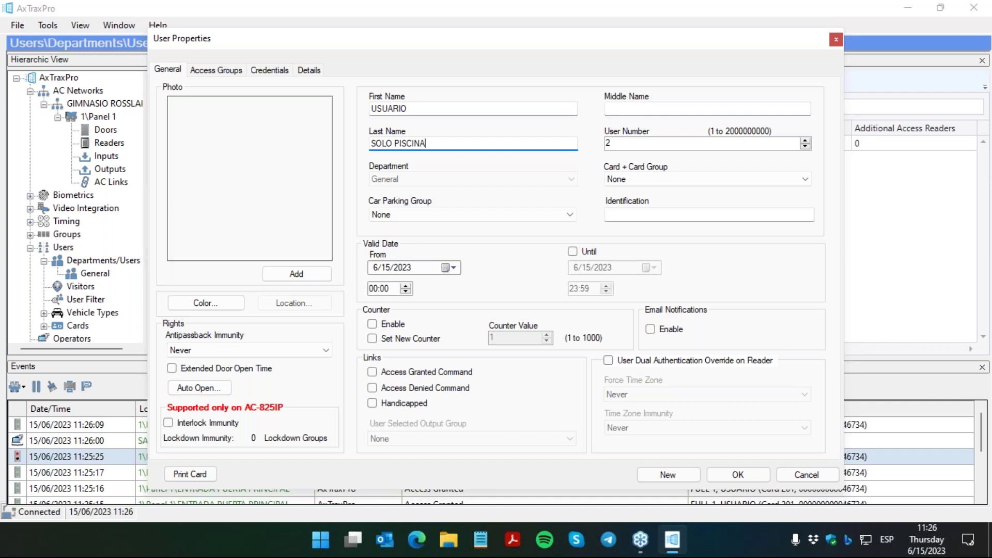
pyautogui.click(220, 70)
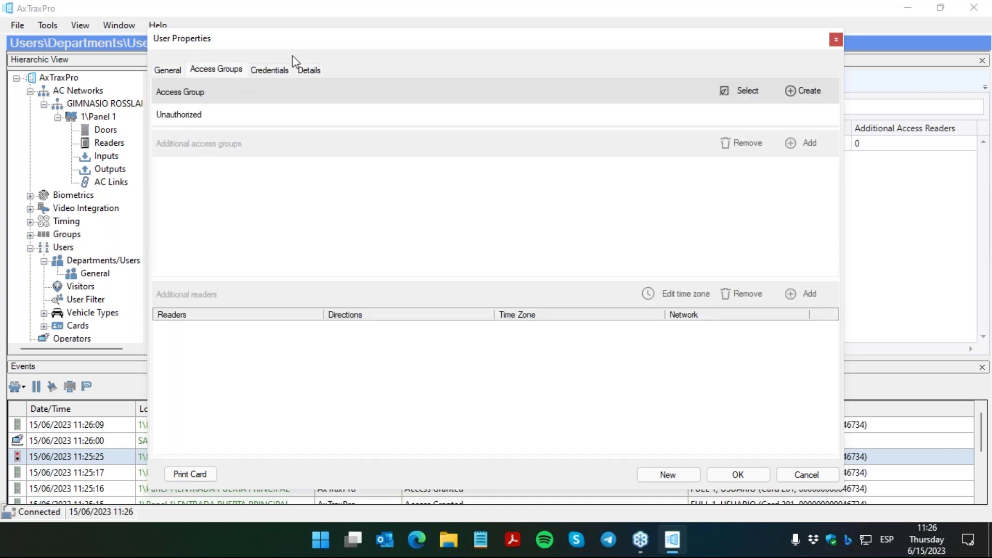
pyautogui.moveTo(350, 42); pyautogui.dragTo(265, 42)
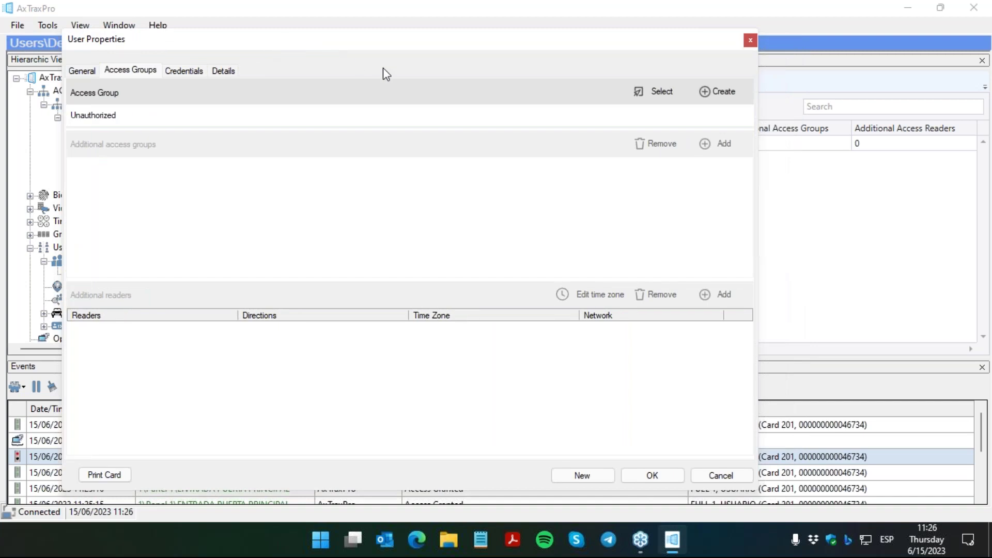
# Step: Create a new access group with the ENTRADA and SALIDA PUERTA PRINCIPAL readers
pyautogui.click(709, 96)
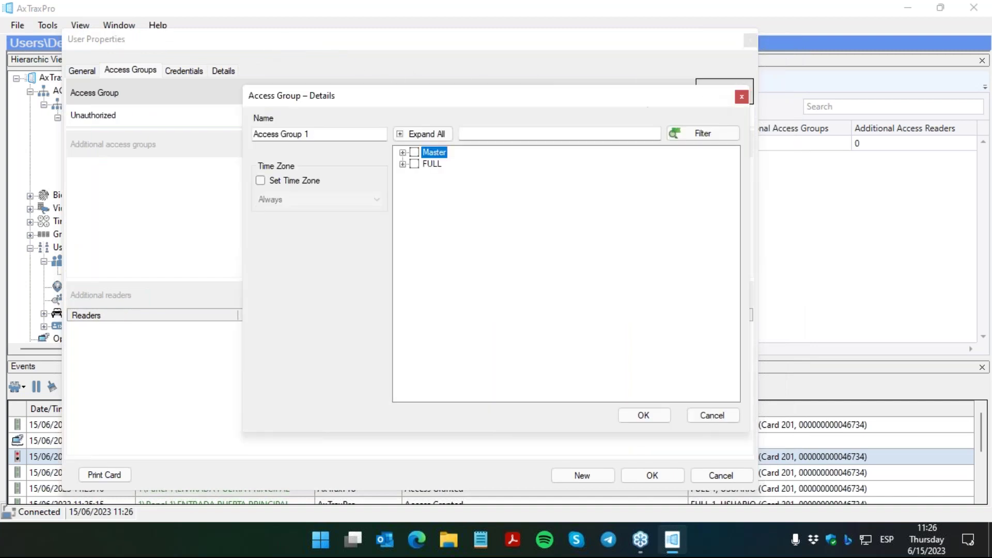
pyautogui.click(403, 153)
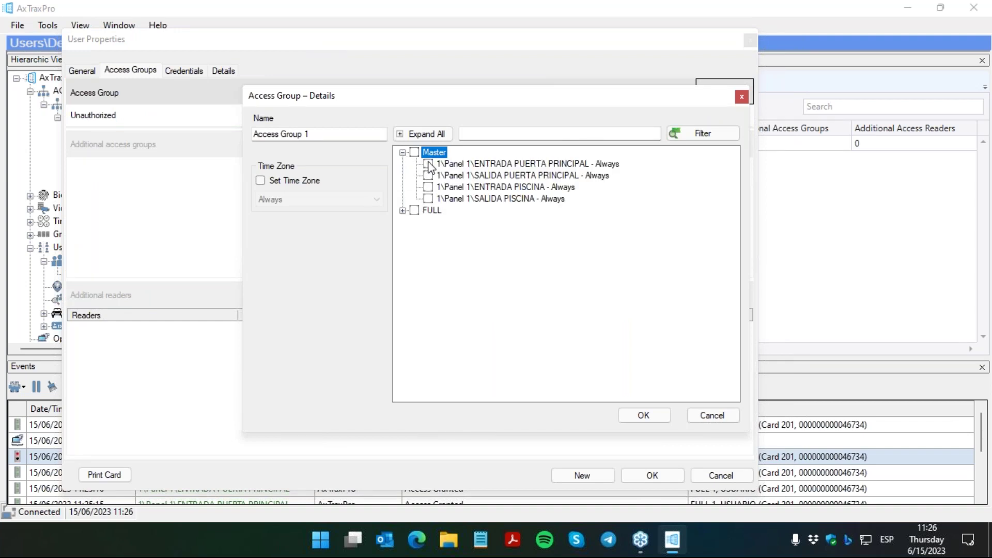
pyautogui.click(429, 164)
pyautogui.click(428, 176)
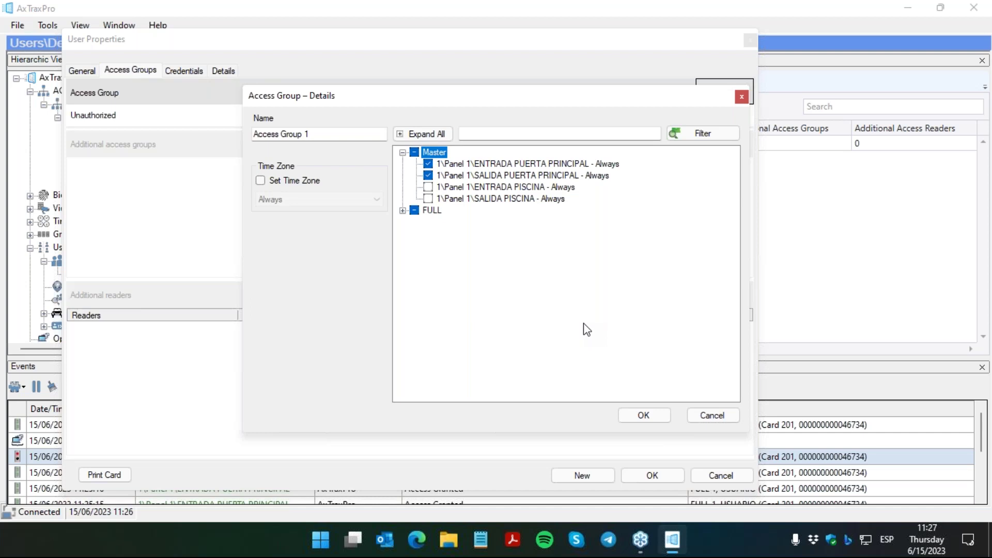
# Step: Name the group SOLO PUERTA PRINCIPAL, apply the Always time zone, and save it
pyautogui.click(312, 135)
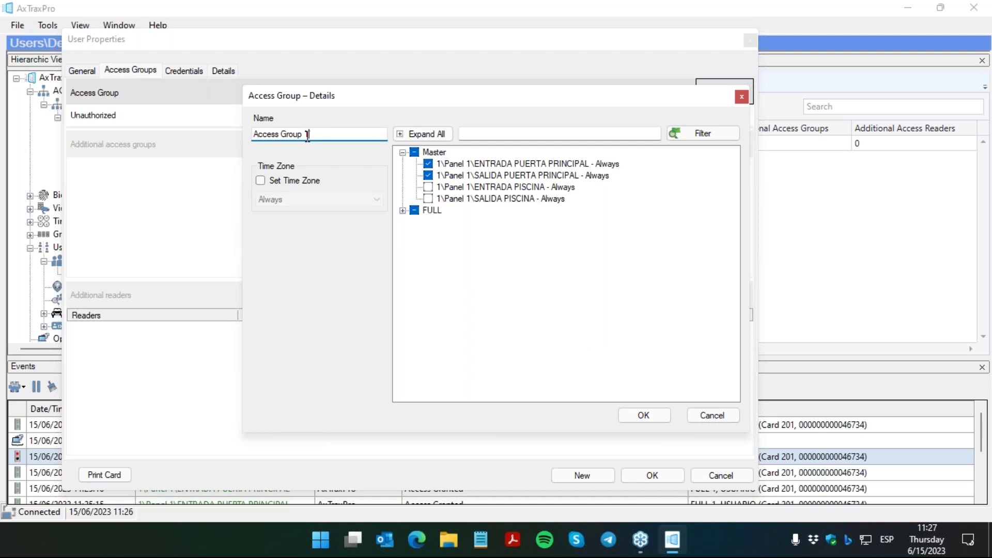
pyautogui.moveTo(311, 134); pyautogui.dragTo(205, 137)
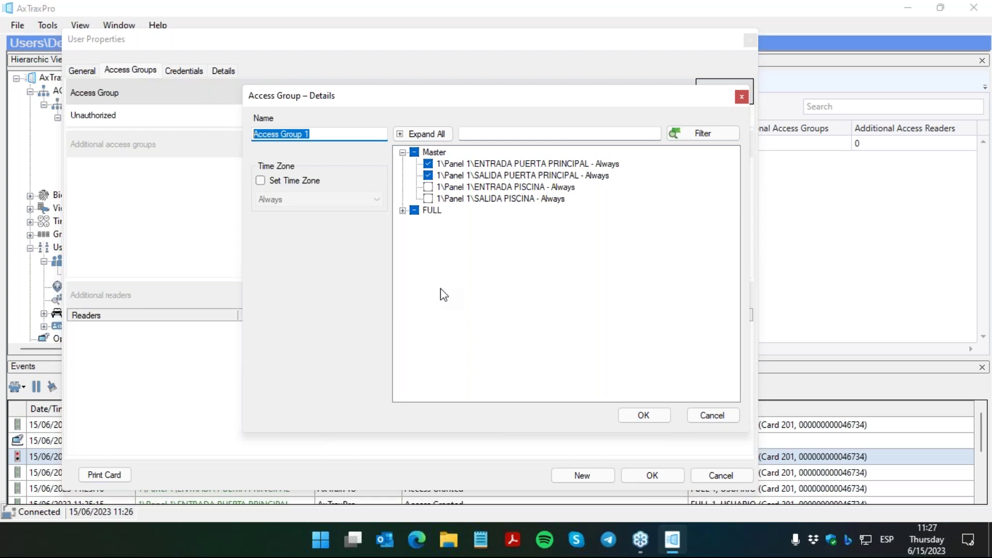
pyautogui.write('s')
pyautogui.press('BackSpace')
pyautogui.write('SOLO PUERTA PRINCIPAL')
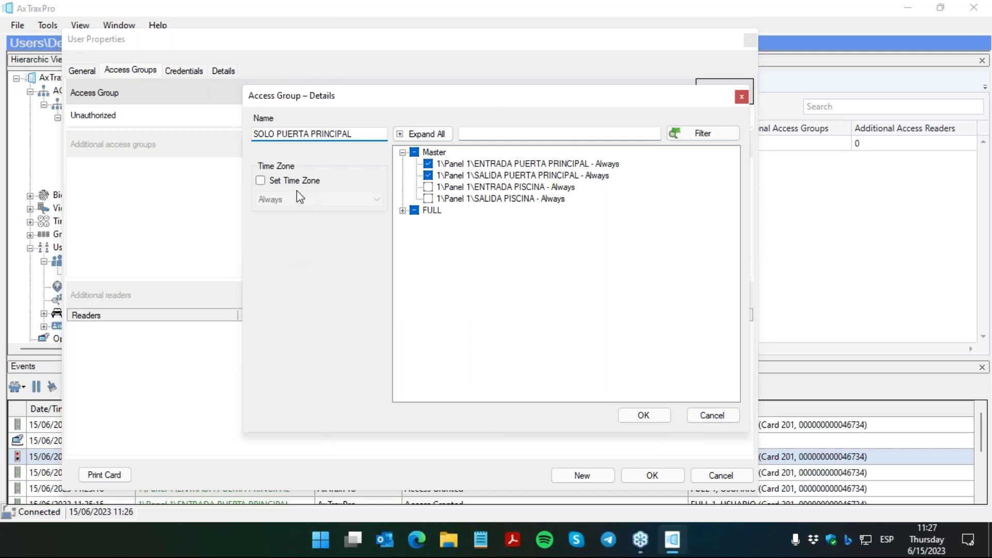
pyautogui.click(302, 182)
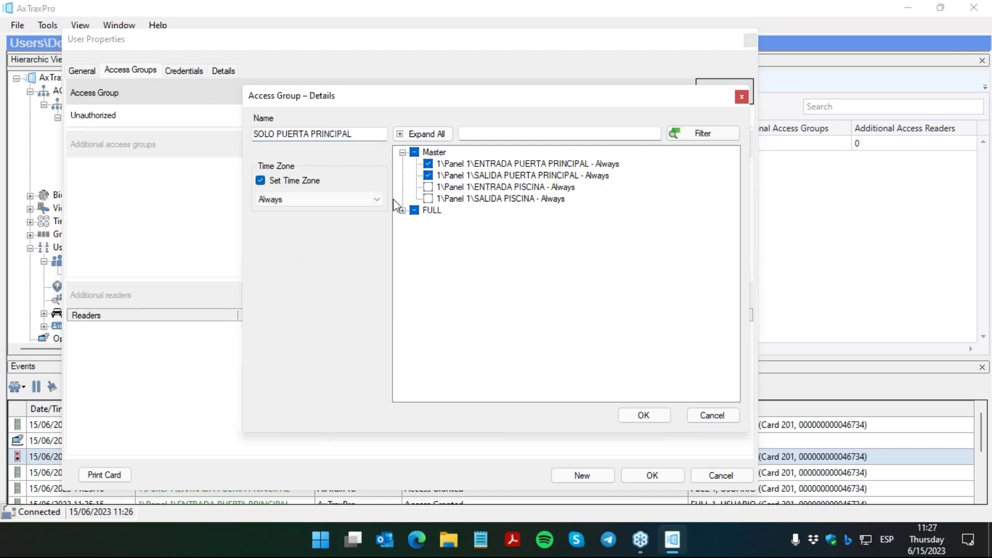
pyautogui.click(639, 411)
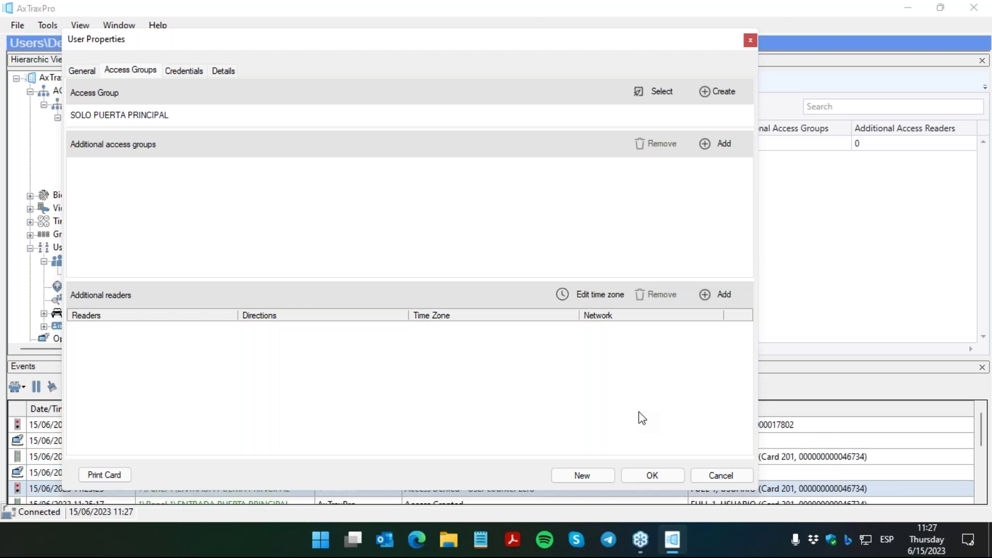
# Step: Enter a Wiegand 26-bit card with facility code 18 and its card ID, then save the user
pyautogui.click(185, 73)
pyautogui.moveTo(367, 45); pyautogui.dragTo(297, 52)
pyautogui.click(369, 124)
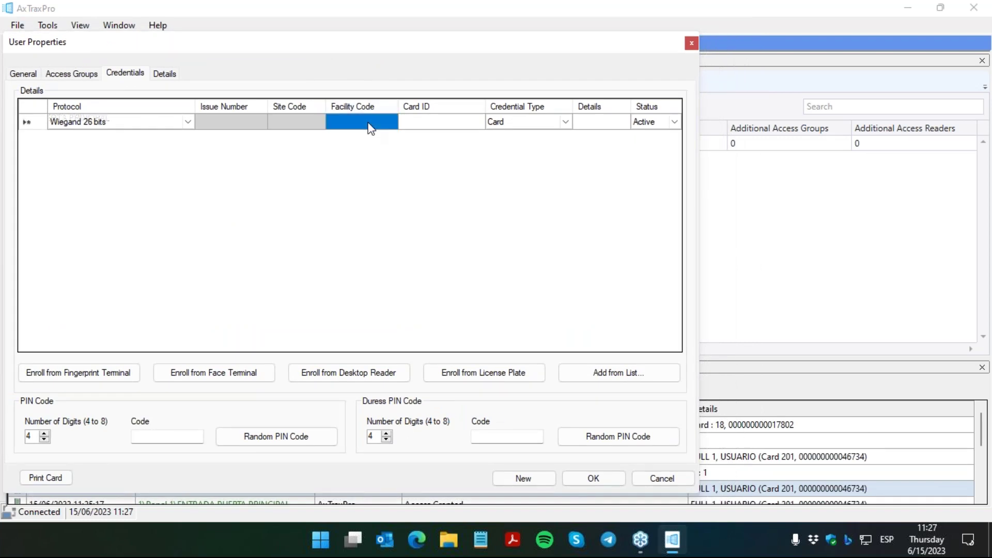
pyautogui.write('1')
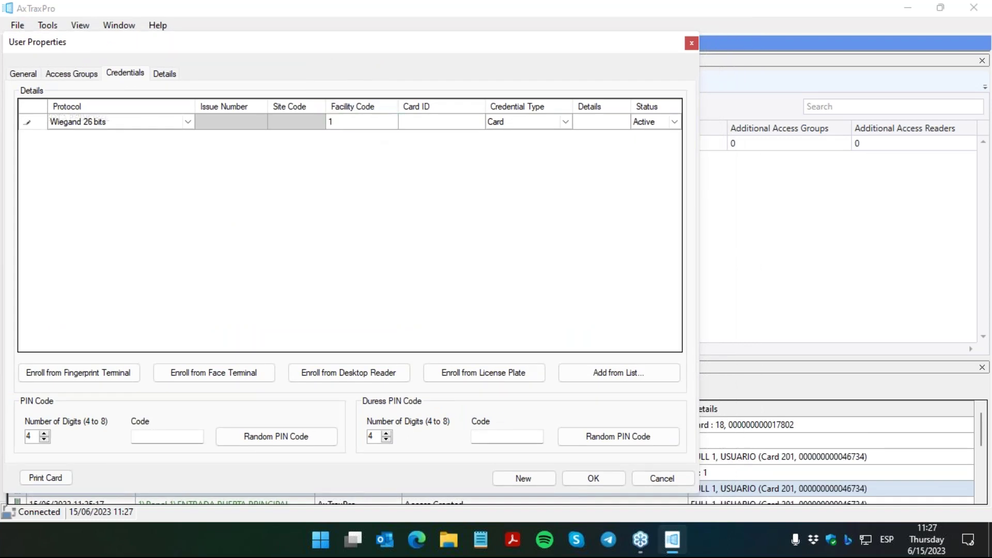
pyautogui.write('8')
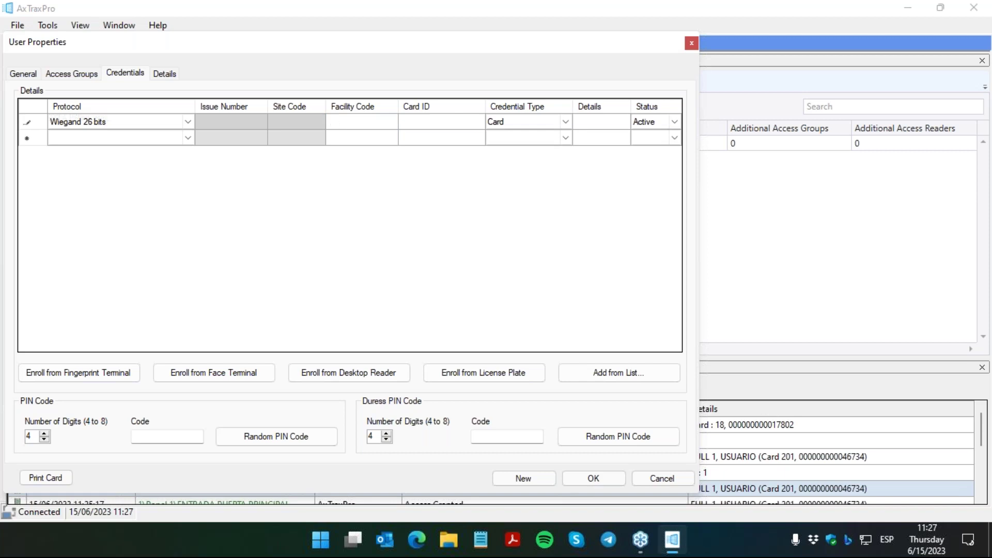
pyautogui.press('Tab')
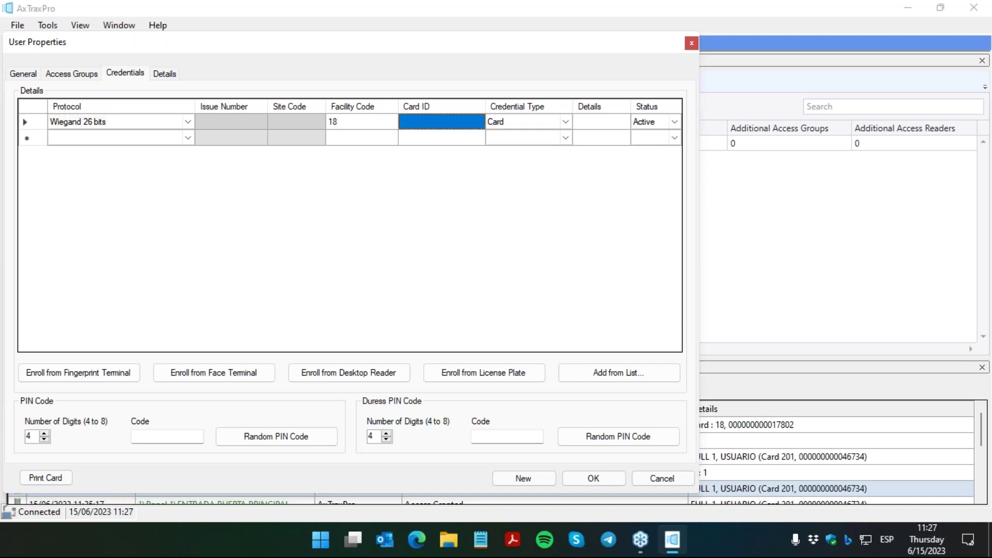
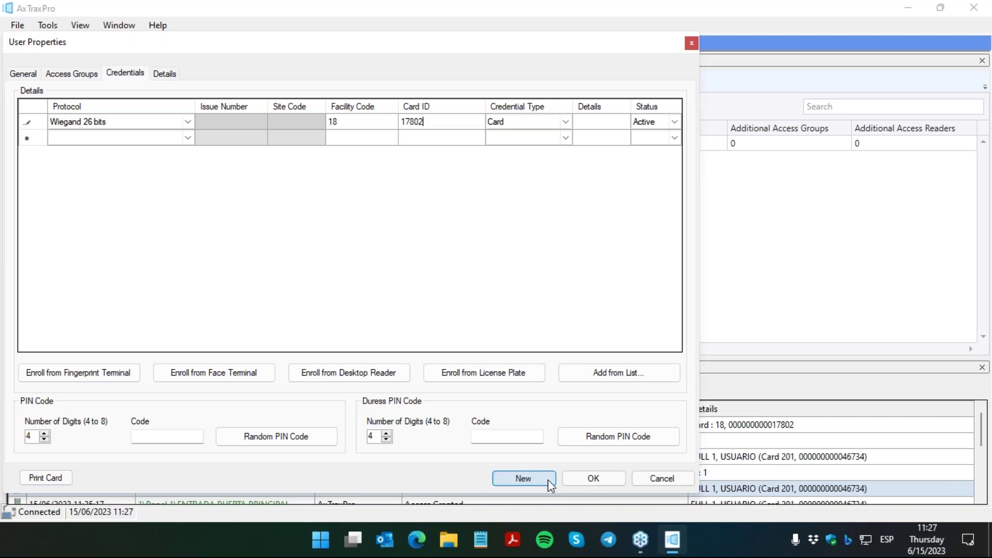
pyautogui.click(573, 480)
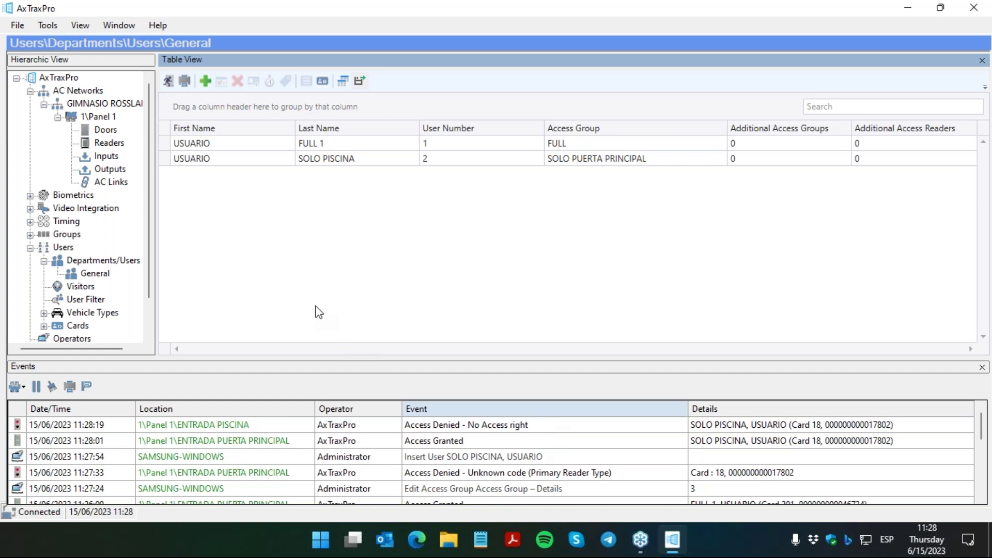
# Step: Set USUARIO SOLO PISCINA's access to end Until July 15, 2023 and save
pyautogui.click(218, 161)
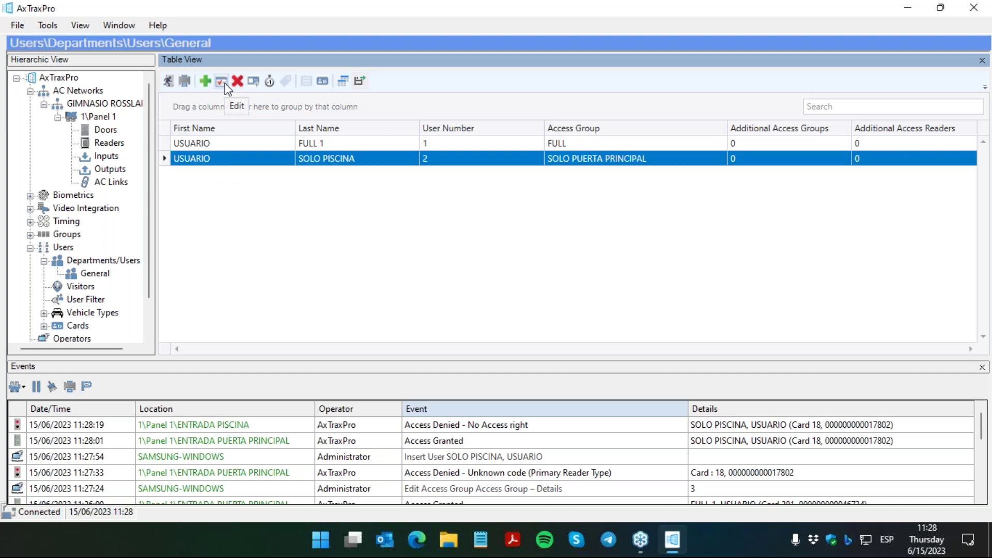
pyautogui.click(225, 82)
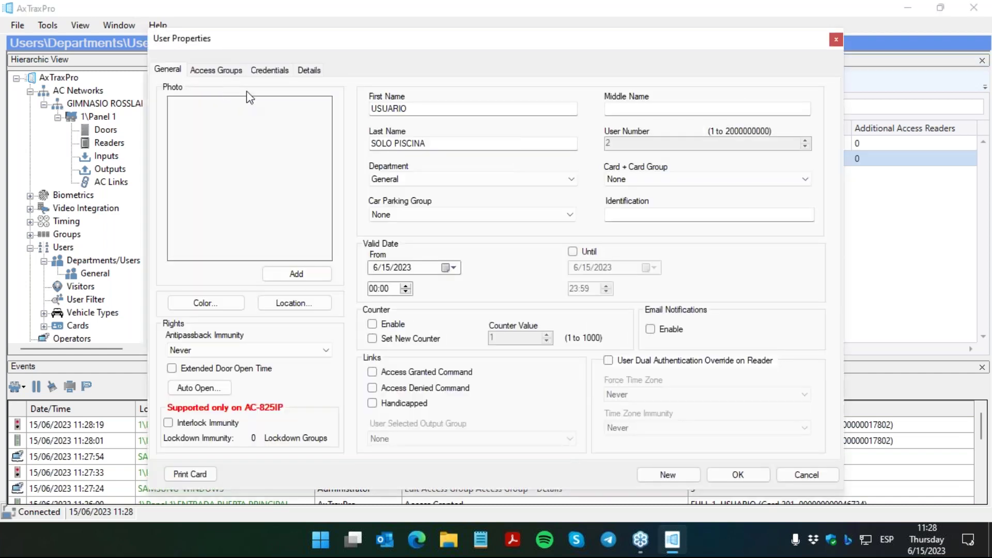
pyautogui.click(573, 252)
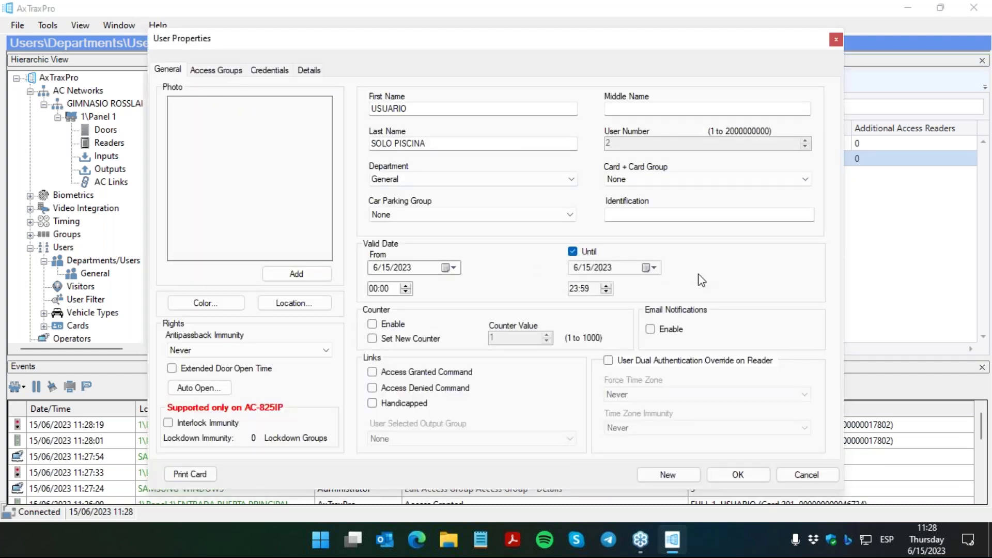
pyautogui.click(649, 267)
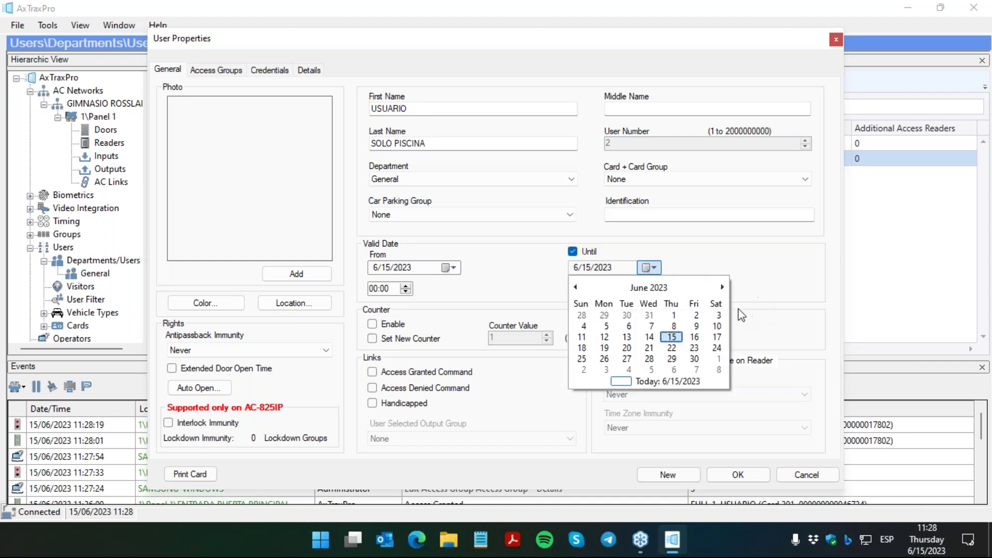
pyautogui.click(721, 287)
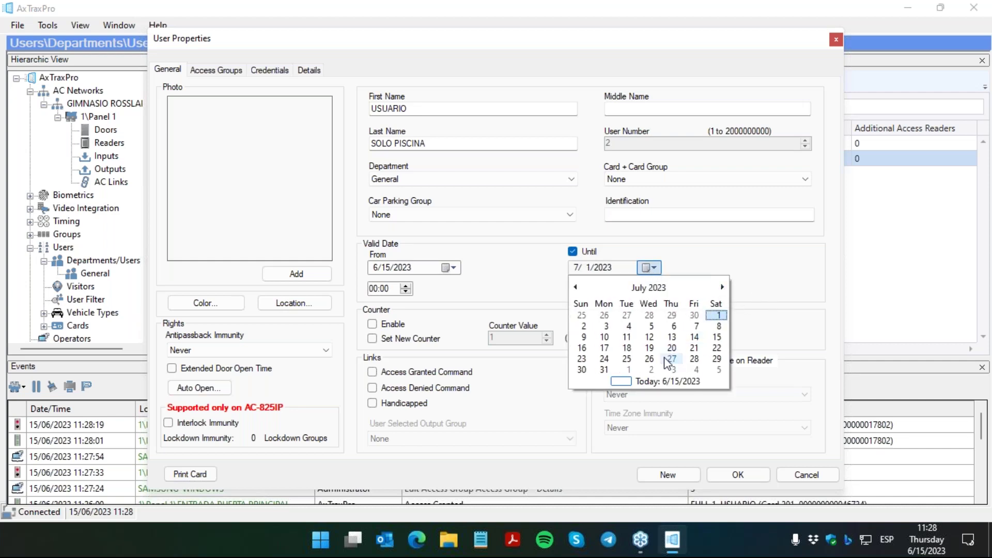
pyautogui.click(716, 338)
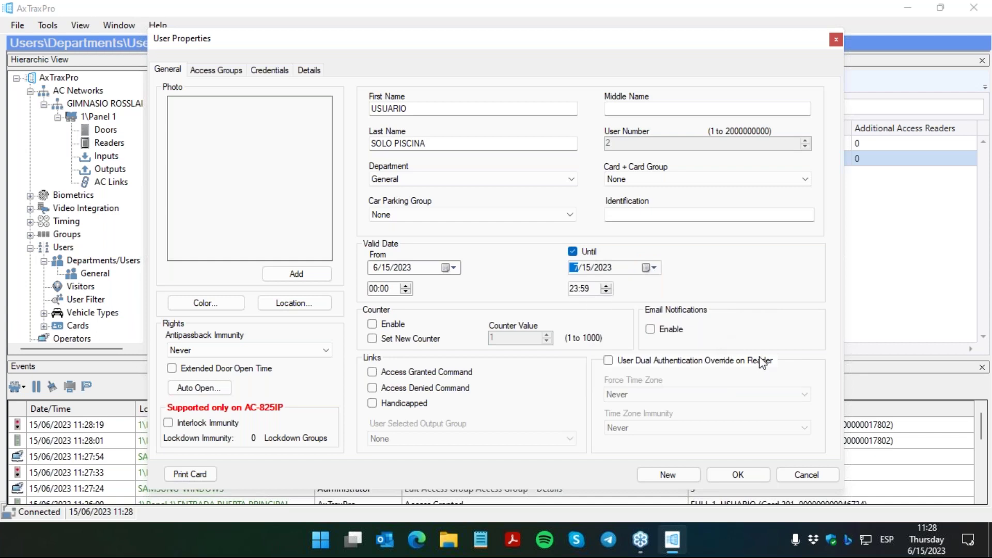
pyautogui.click(753, 476)
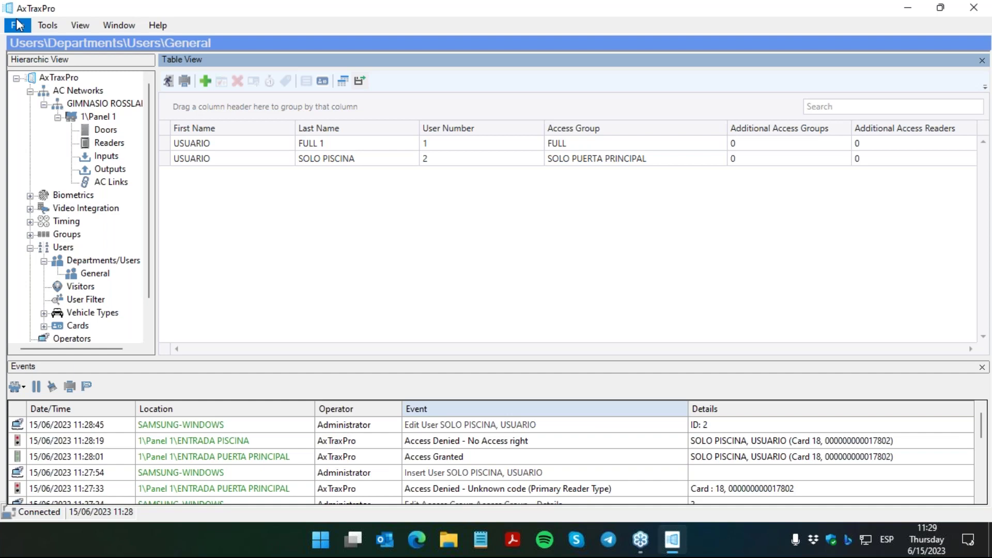
pyautogui.click(68, 24)
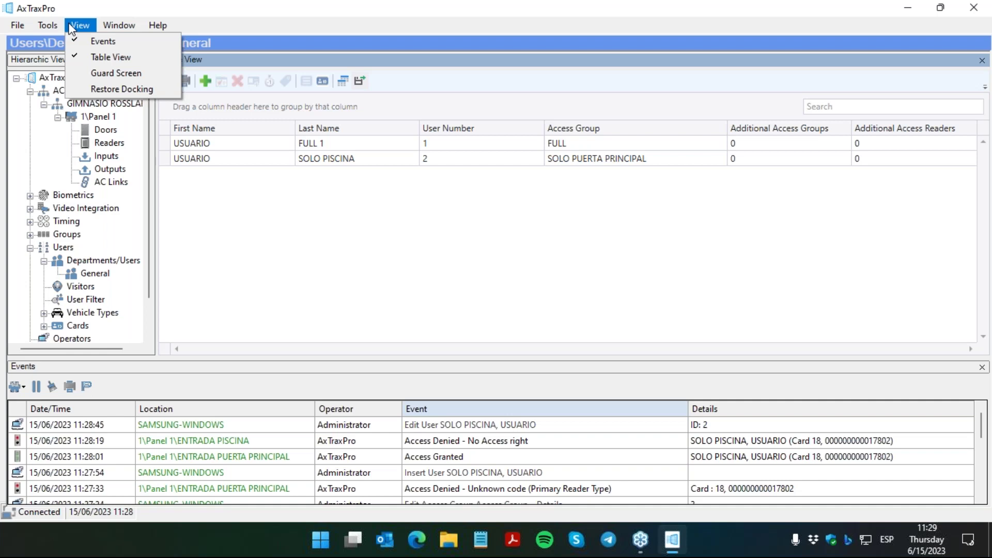
pyautogui.click(152, 72)
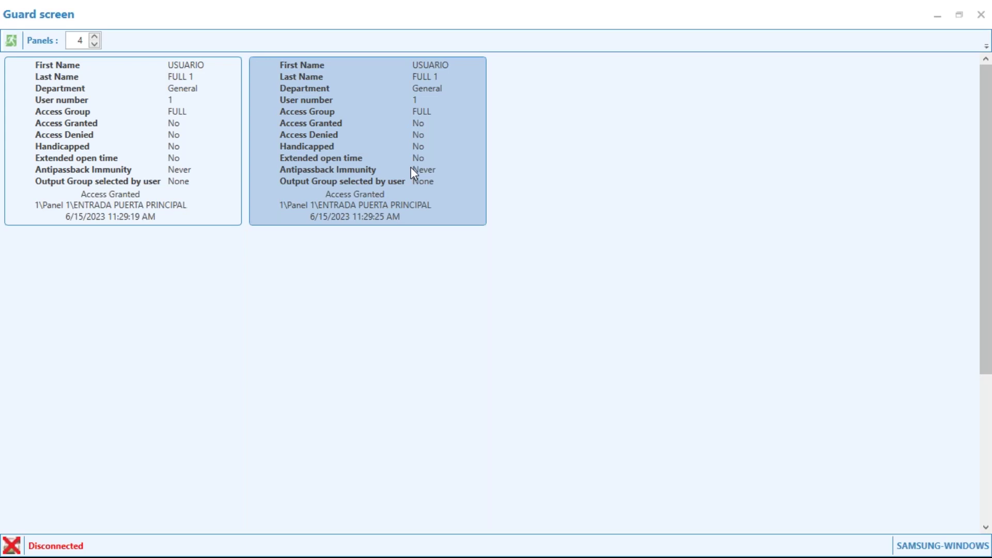
pyautogui.click(95, 44)
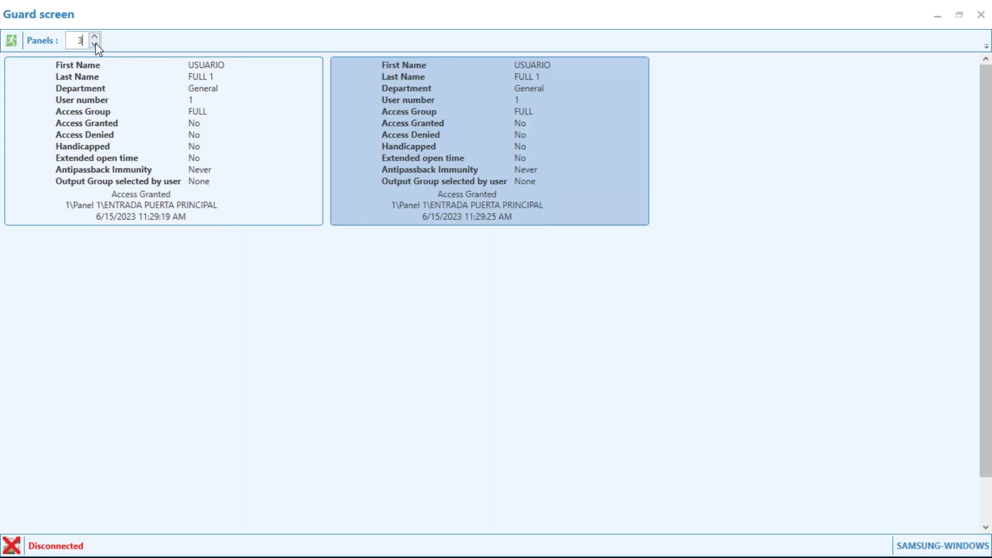
pyautogui.click(94, 44)
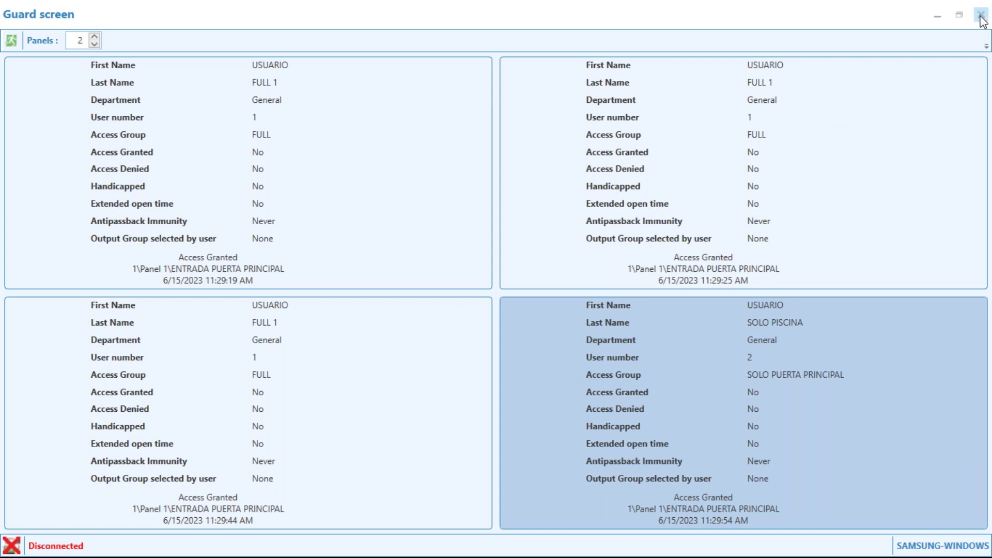
pyautogui.click(980, 16)
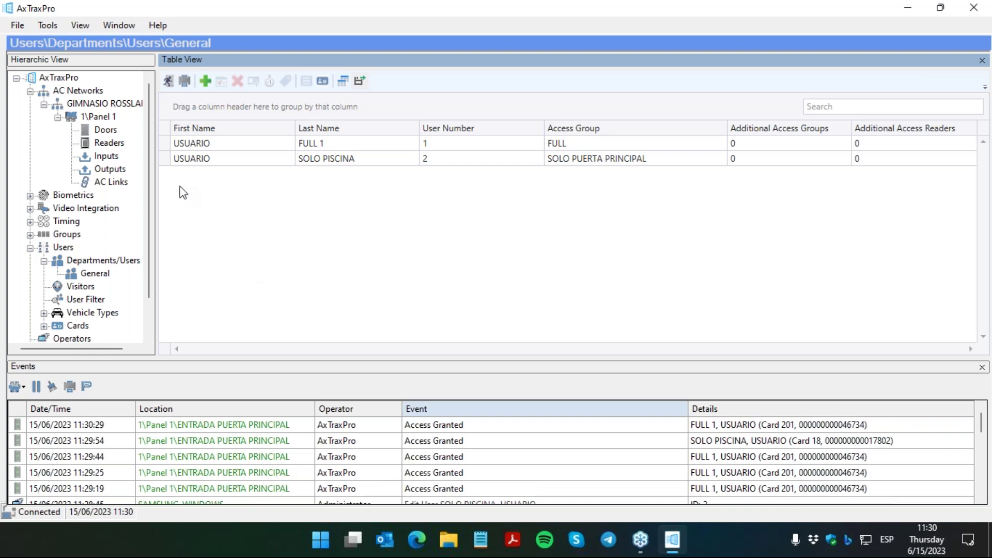
# Step: Change USUARIO FULL 1's access group to Unauthorized and save the user
pyautogui.click(182, 143)
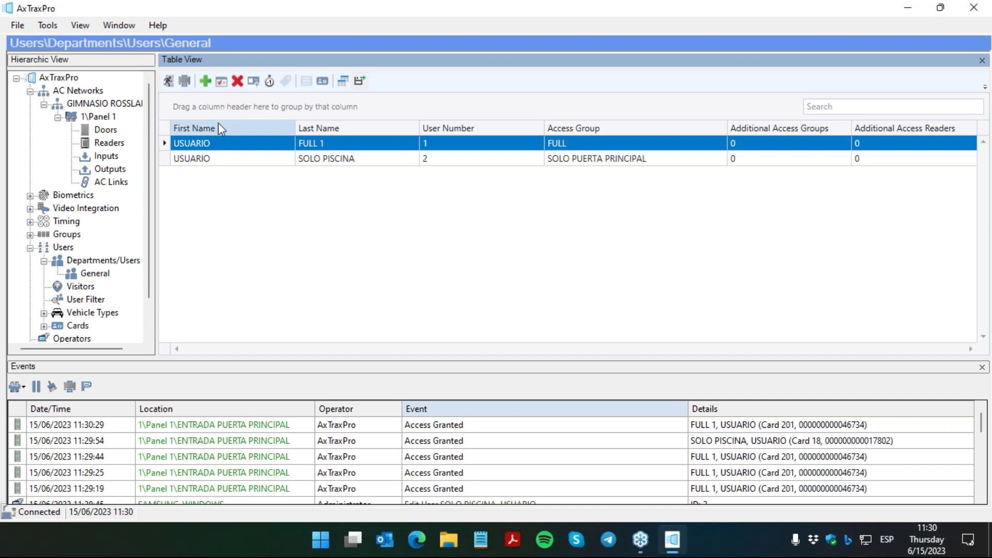
pyautogui.click(223, 81)
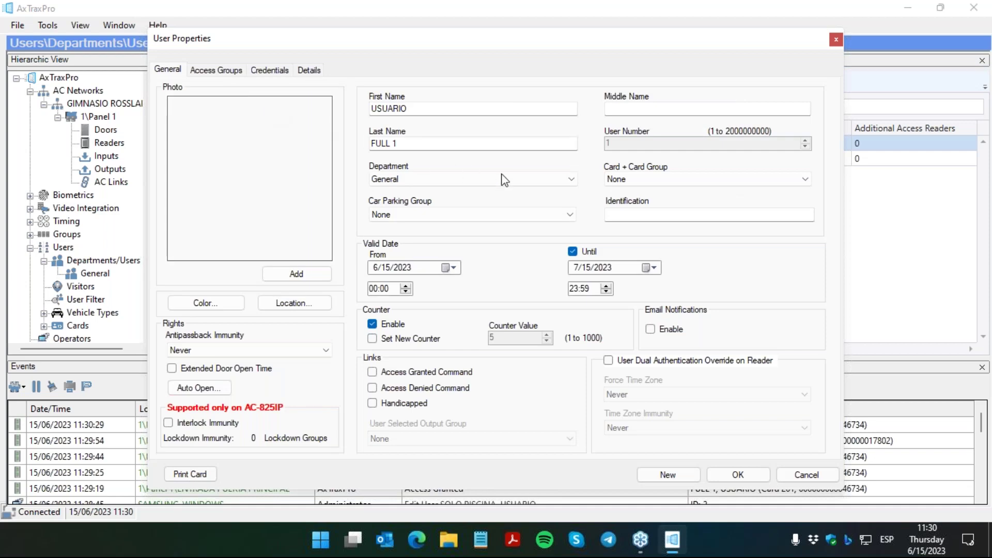
pyautogui.moveTo(577, 45); pyautogui.dragTo(491, 48)
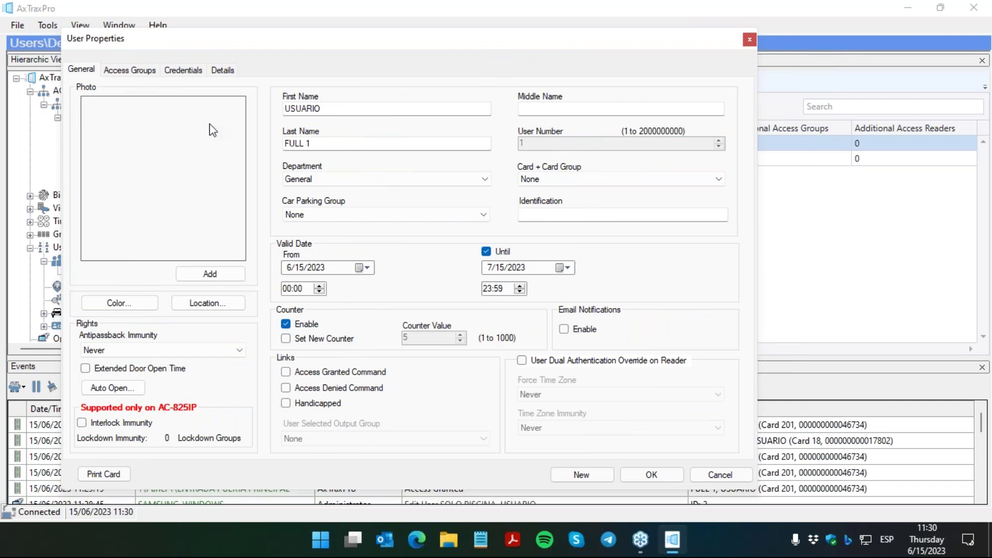
pyautogui.click(144, 75)
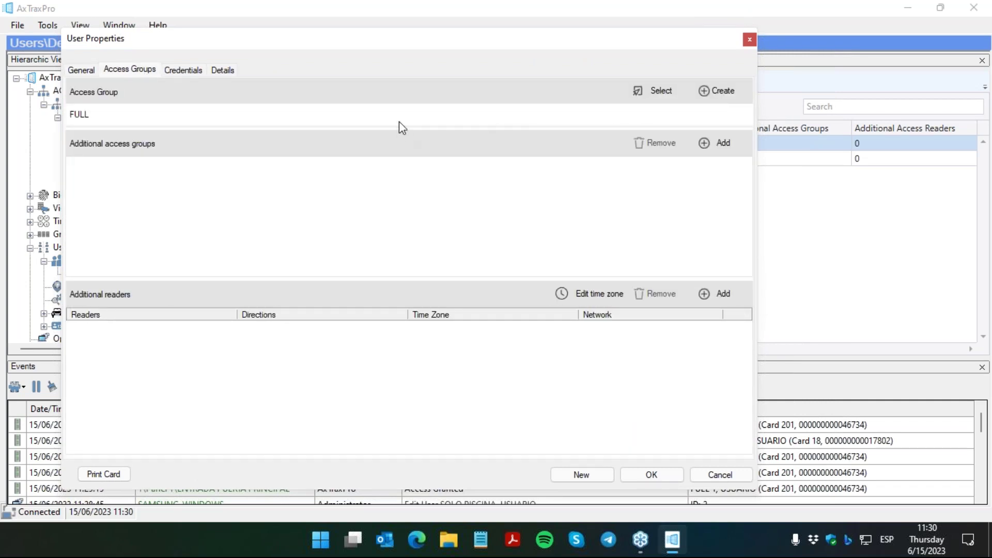
pyautogui.click(647, 96)
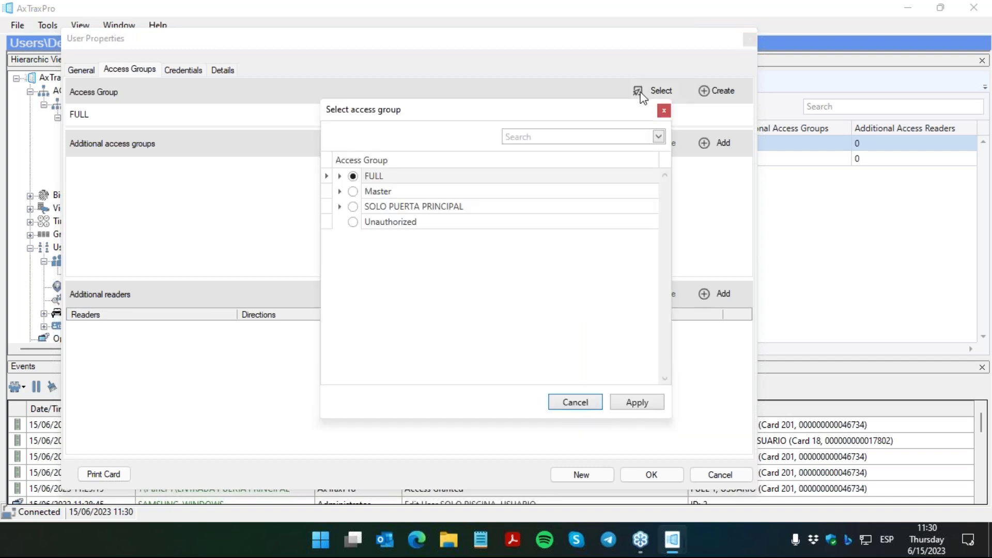
pyautogui.click(353, 222)
pyautogui.click(637, 402)
pyautogui.click(639, 475)
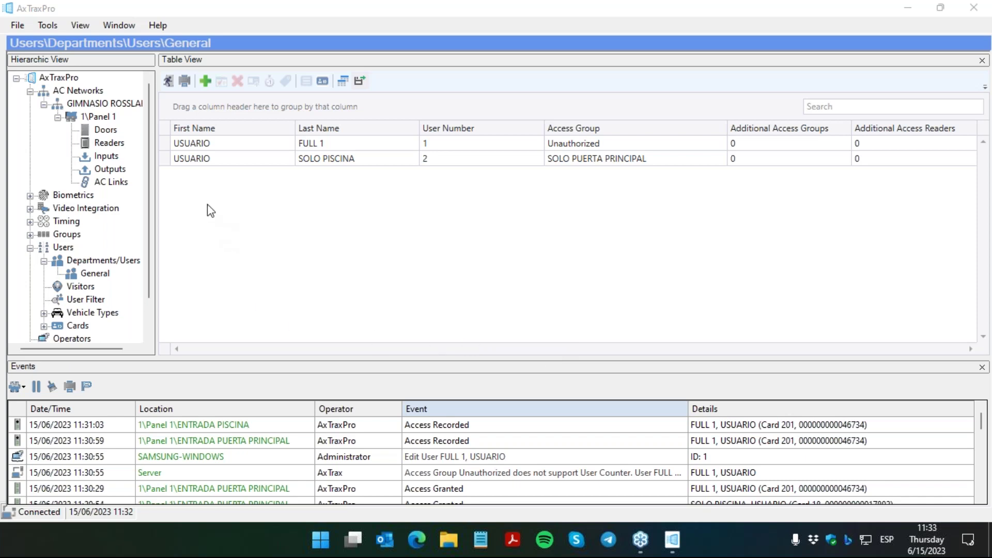
# Step: Attach the jpeg image from the pics folder as USUARIO FULL 1's photo and save
pyautogui.click(190, 144)
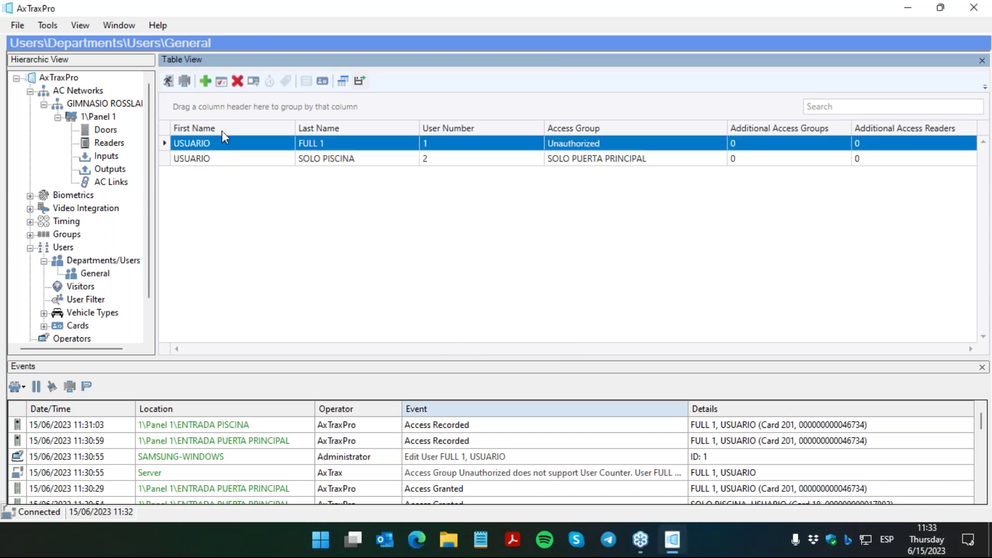
pyautogui.click(221, 82)
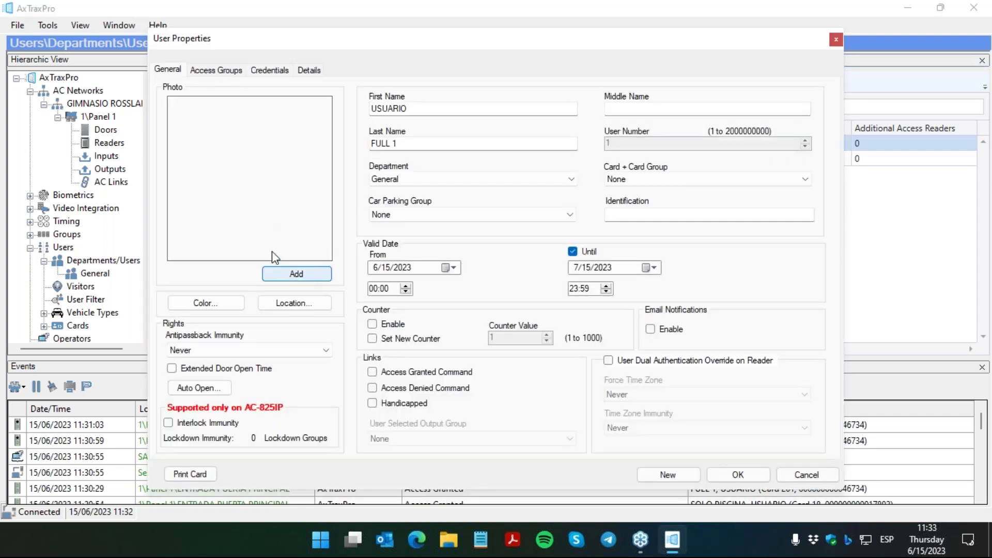
pyautogui.click(296, 275)
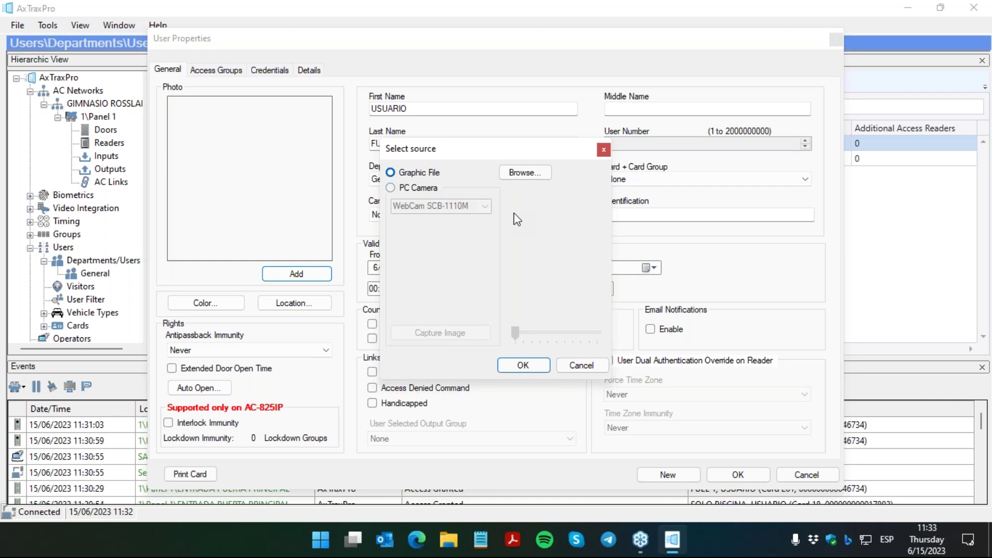
pyautogui.click(520, 174)
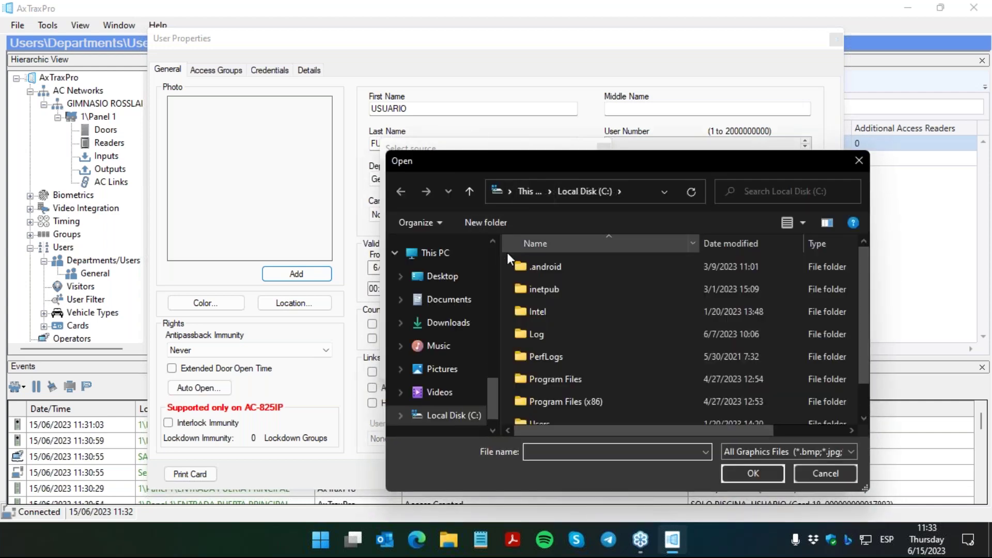
pyautogui.moveTo(491, 382); pyautogui.dragTo(500, 334)
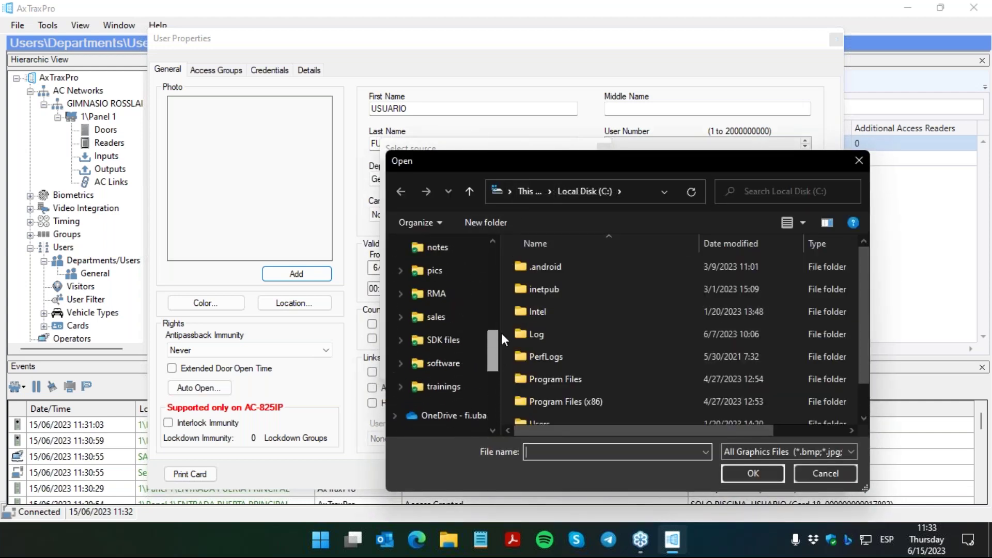
pyautogui.click(445, 274)
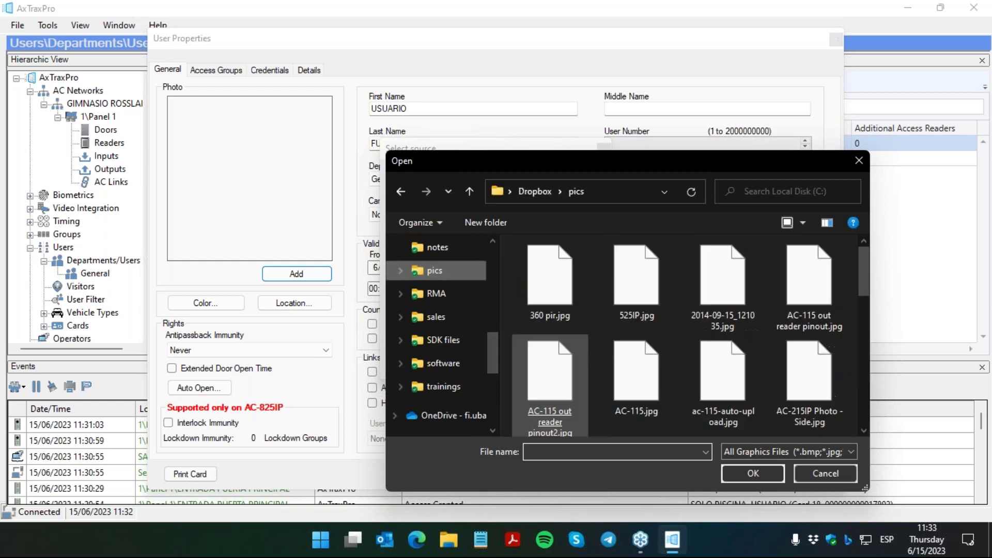
pyautogui.write('mAR')
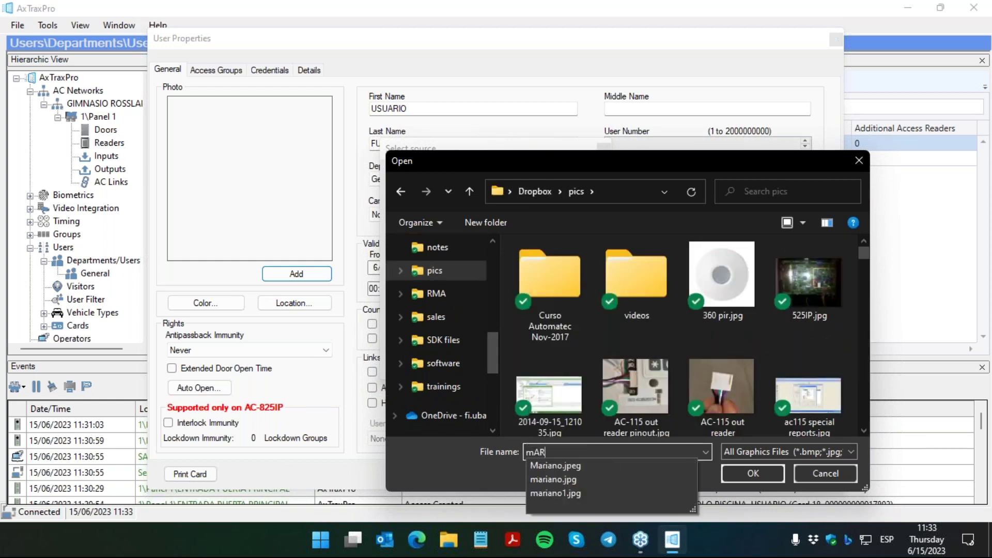
pyautogui.click(598, 465)
pyautogui.click(753, 470)
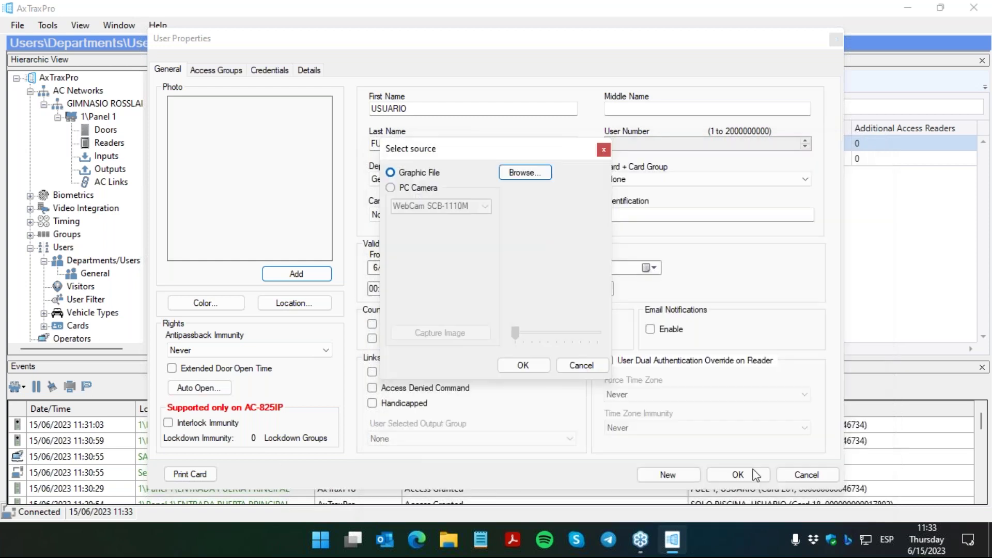
pyautogui.click(523, 365)
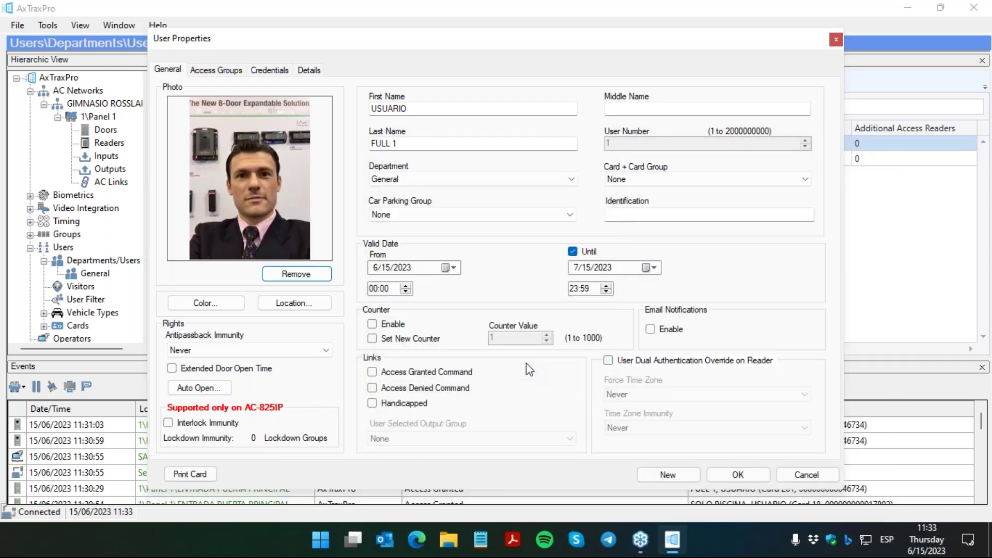
pyautogui.click(738, 474)
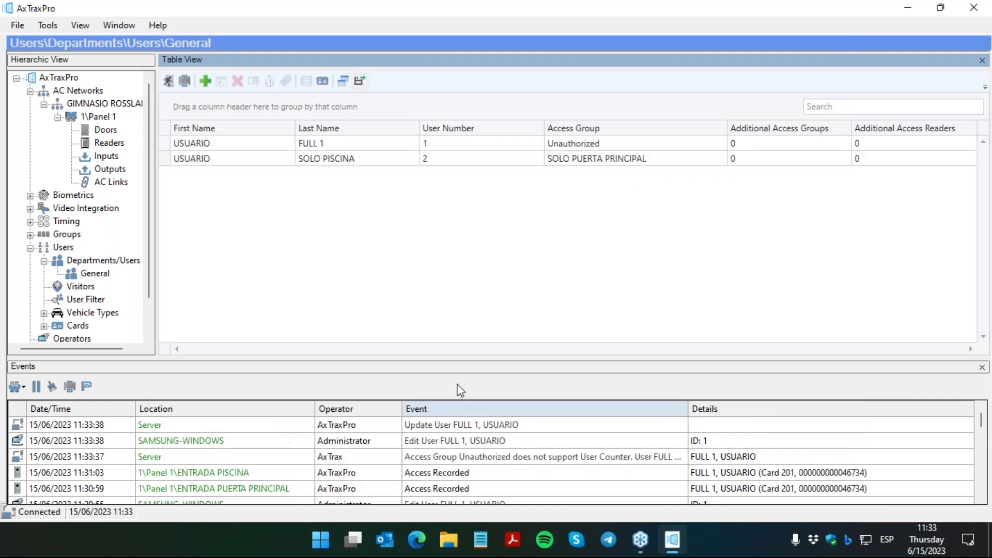
# Step: Open the Guard Screen from the View menu, then close it
pyautogui.click(88, 30)
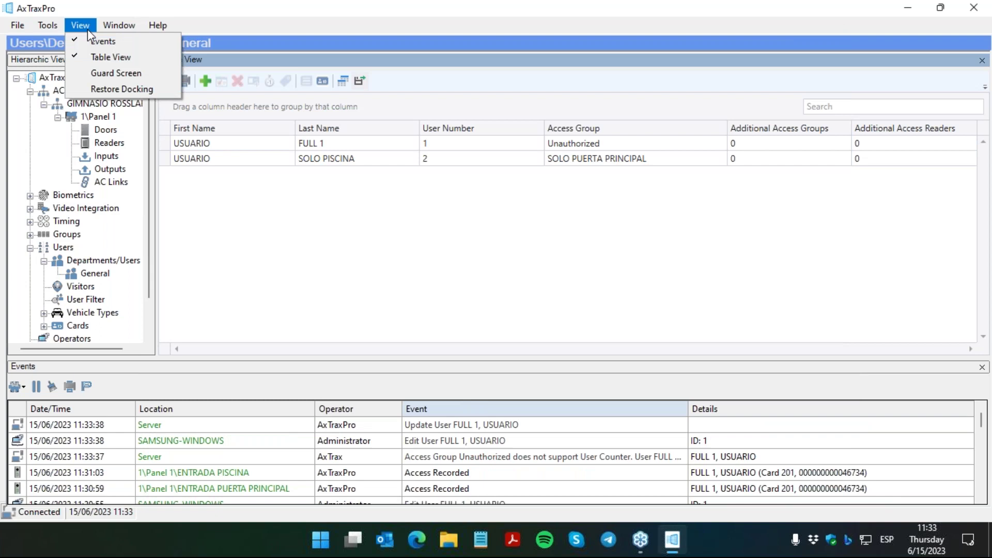
pyautogui.click(103, 72)
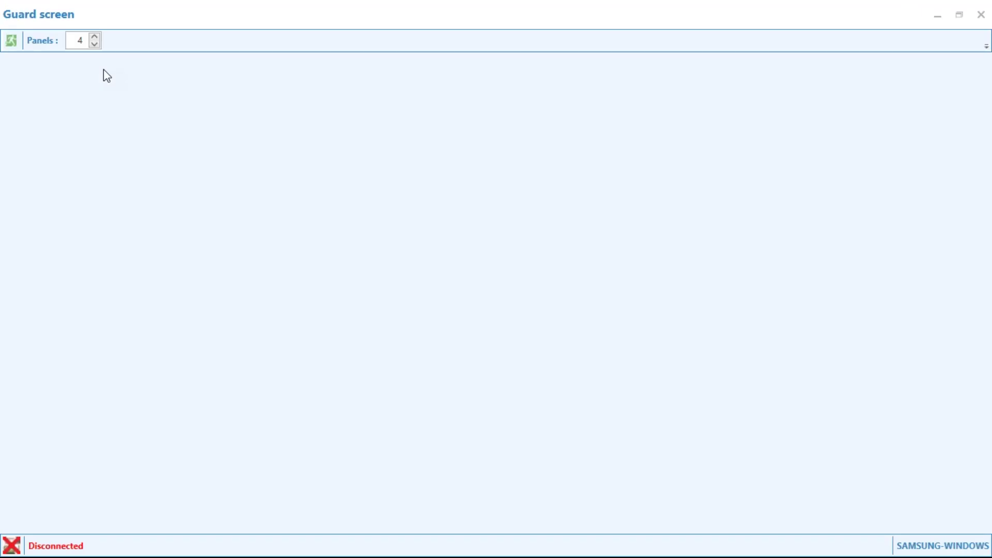
pyautogui.click(980, 14)
# Step: Assign USUARIO FULL 1 the FULL access group on its Access Groups tab and save
pyautogui.click(191, 144)
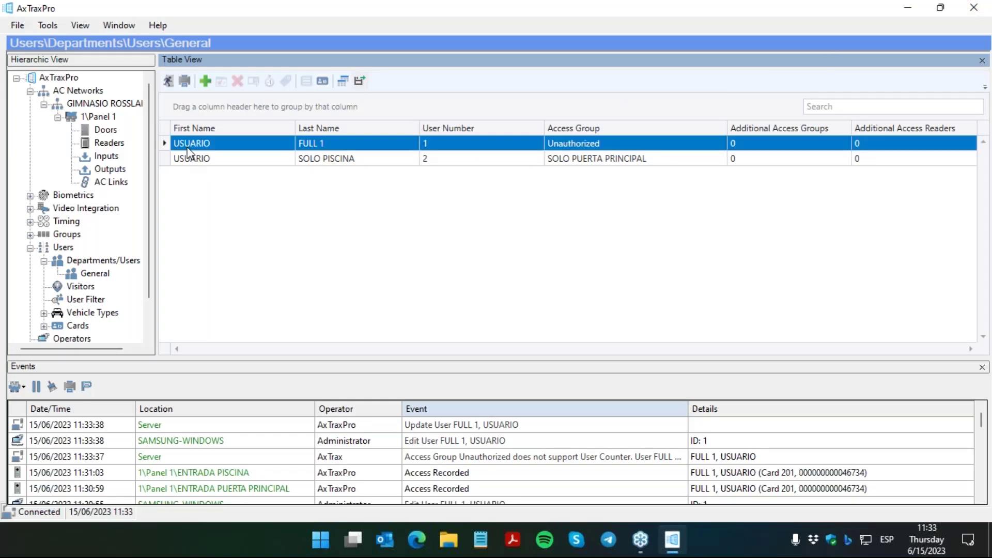
pyautogui.click(222, 83)
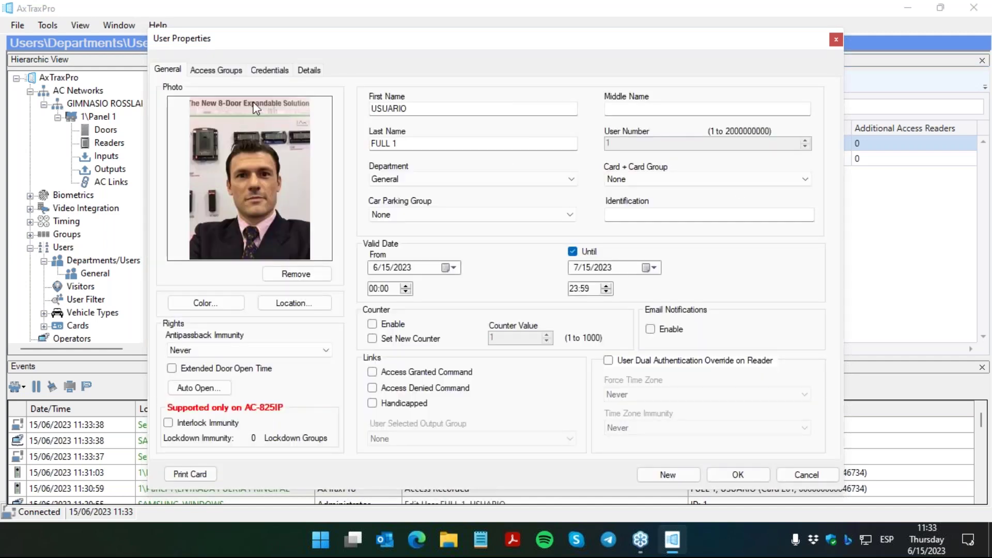
pyautogui.click(231, 71)
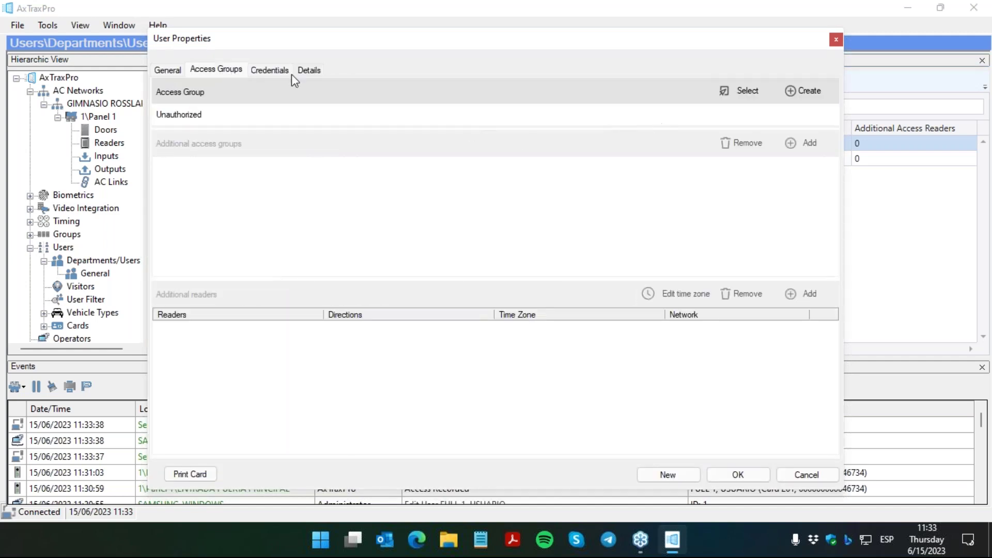
pyautogui.click(723, 89)
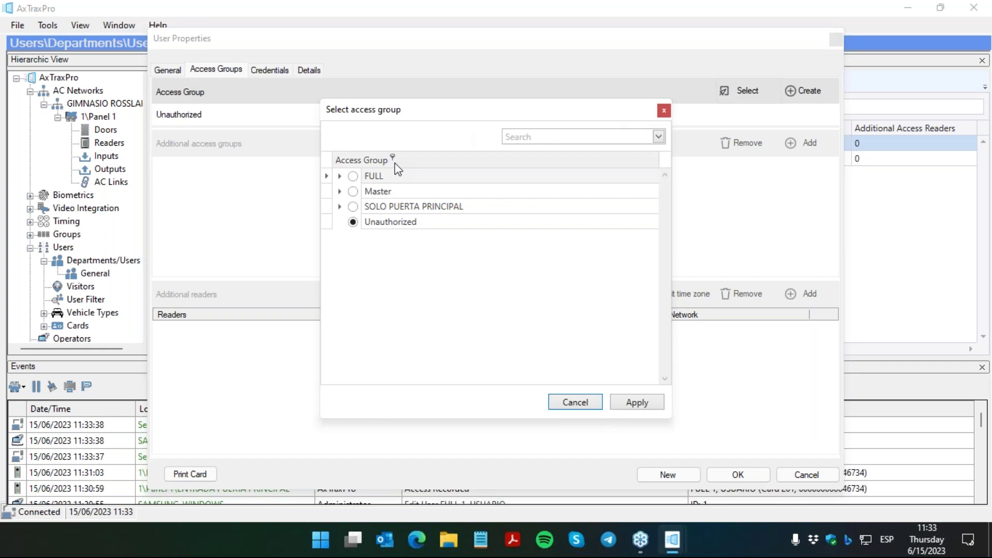
pyautogui.click(352, 176)
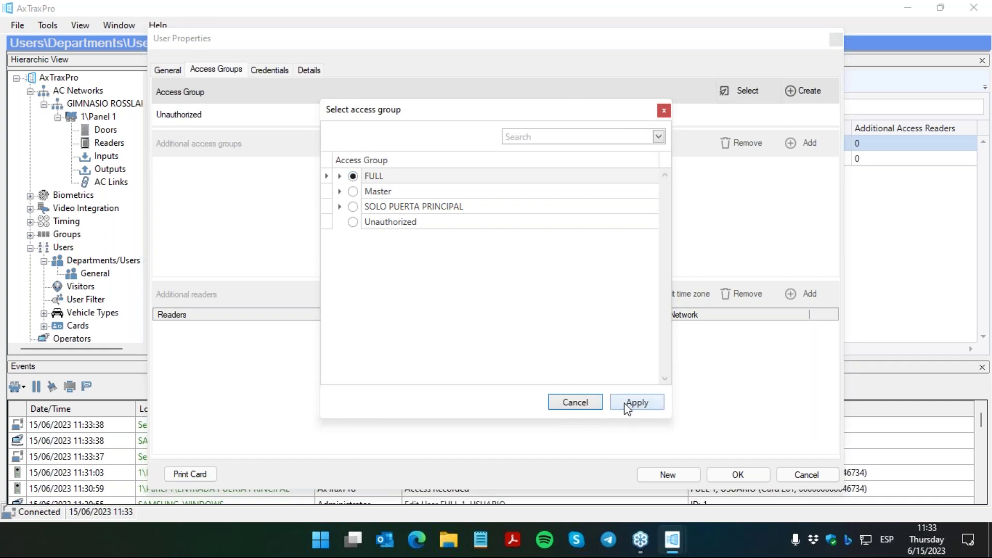
pyautogui.click(625, 403)
pyautogui.click(738, 475)
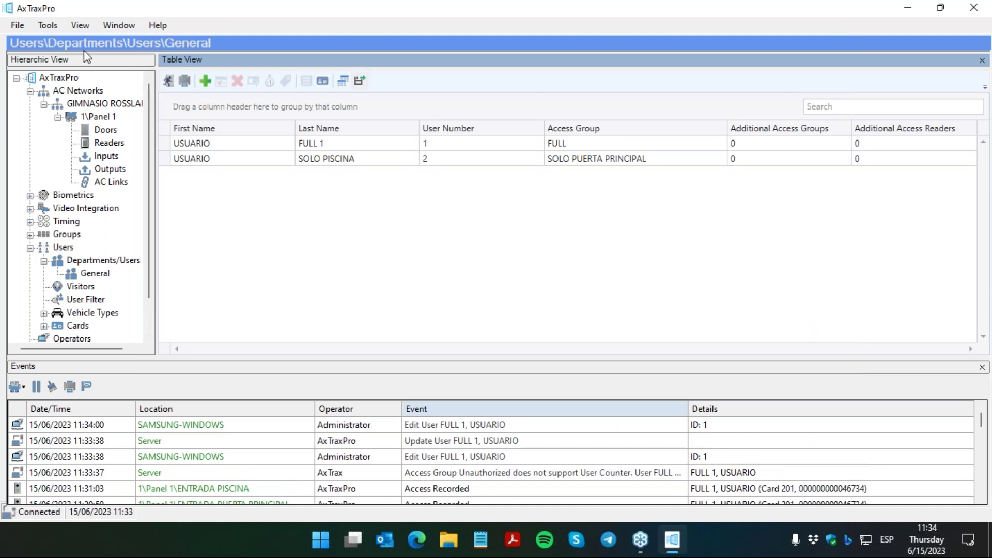
pyautogui.click(81, 25)
# Step: Review the Guard Screen entries, then edit the ENTRADA PUERTA PRINCIPAL reader under Readers
pyautogui.click(95, 70)
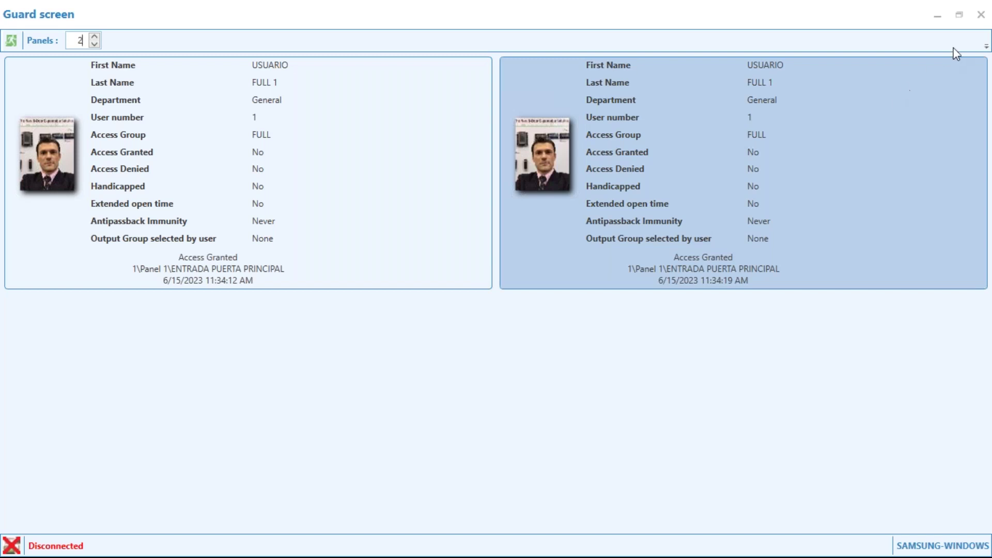
pyautogui.click(981, 15)
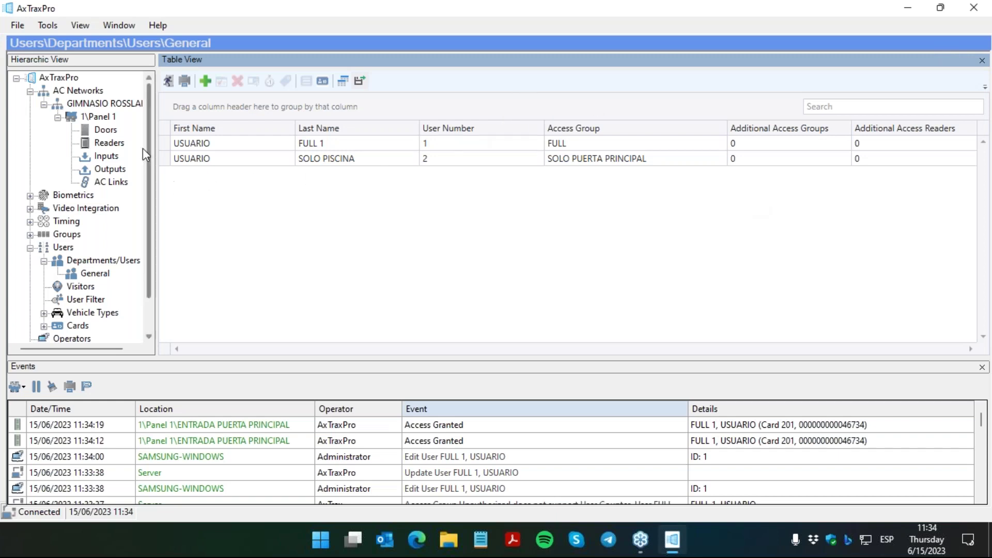
pyautogui.click(109, 143)
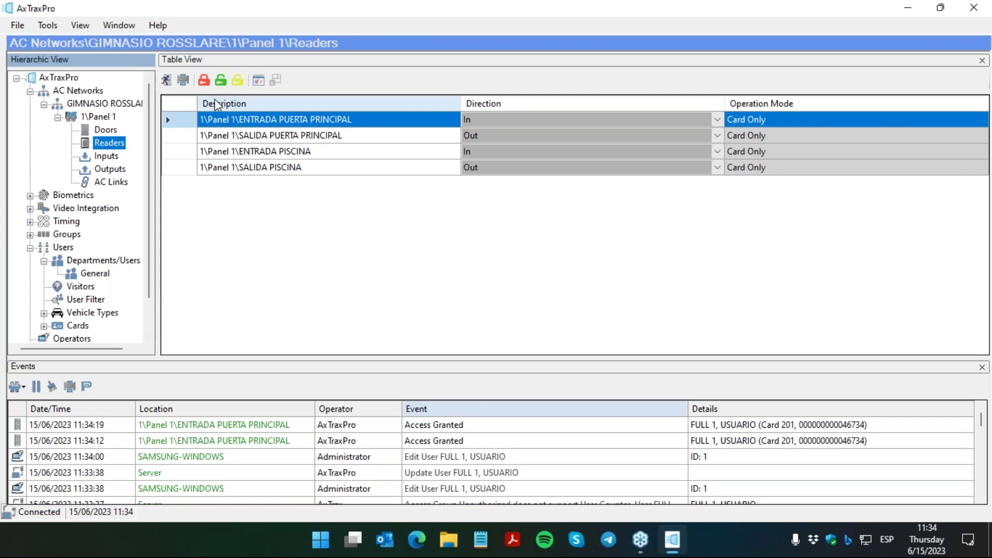
pyautogui.click(259, 81)
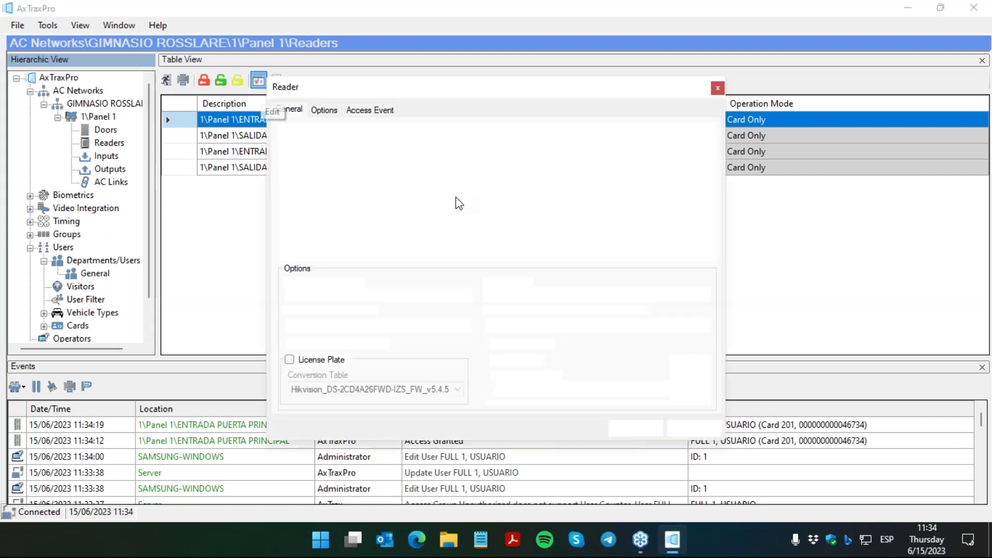
# Step: Enable the user pop-up on Access Granted for the entrance reader, closing by timer after 0:04
pyautogui.click(384, 118)
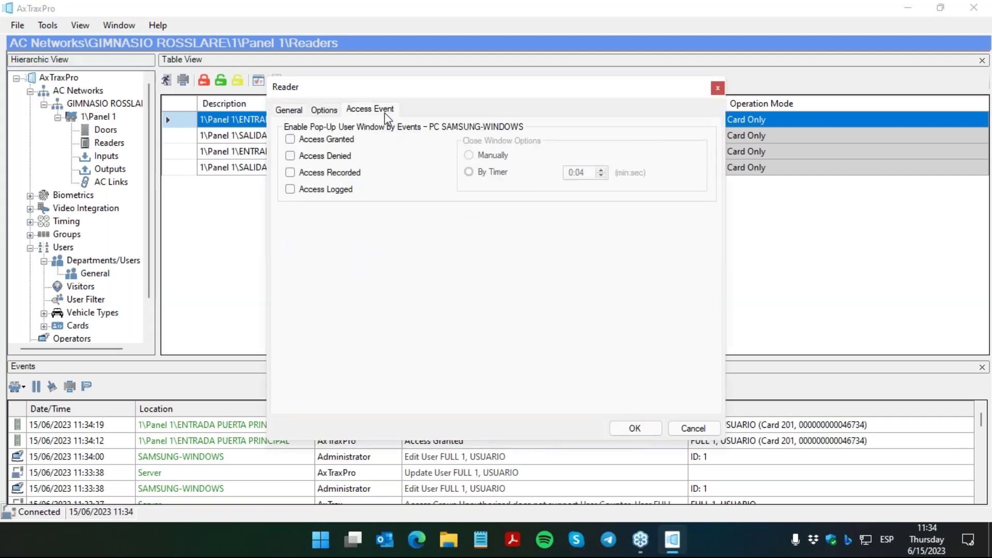
pyautogui.click(348, 139)
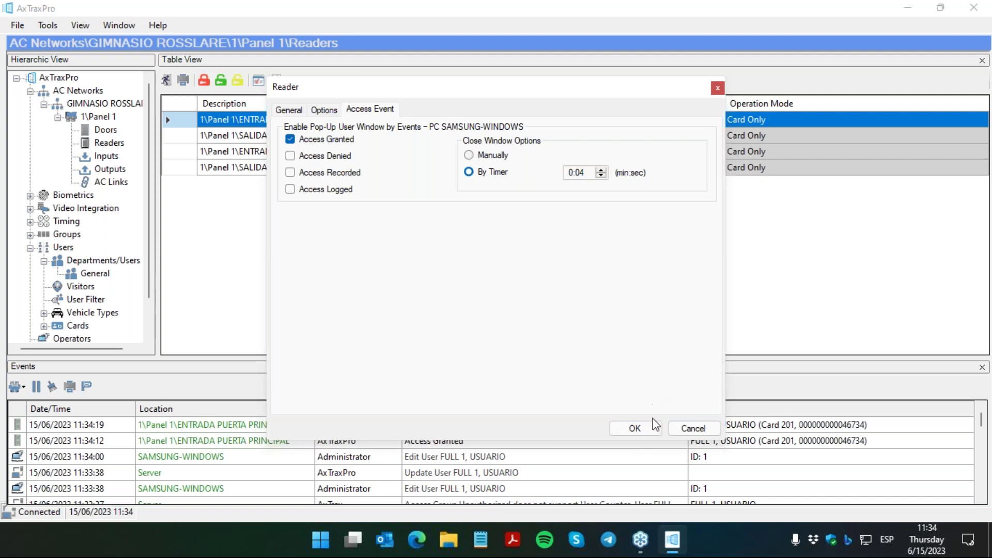
pyautogui.click(635, 428)
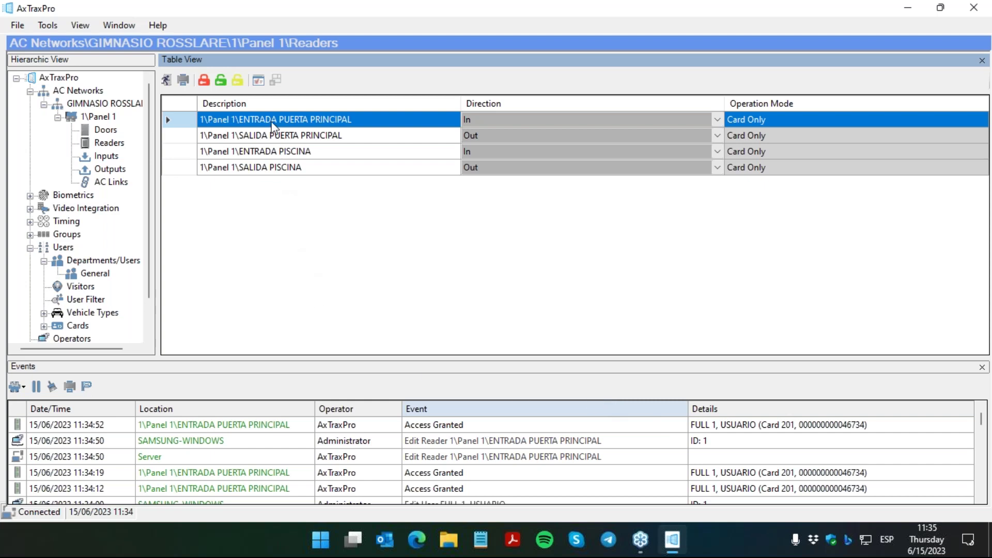
# Step: Set the entrance reader's automatic antipassback to Always, hard, keeping the reader type as Reader
pyautogui.click(258, 81)
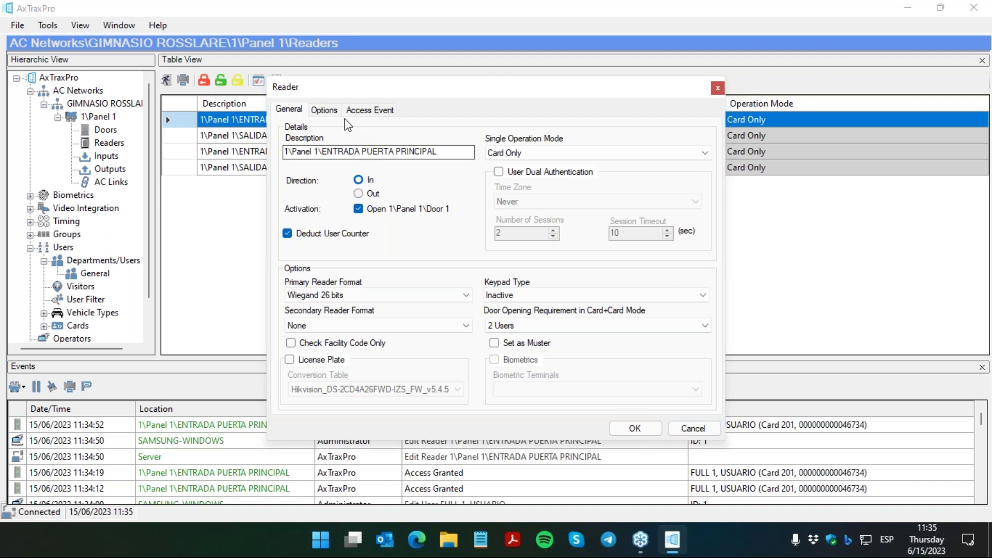
pyautogui.click(318, 110)
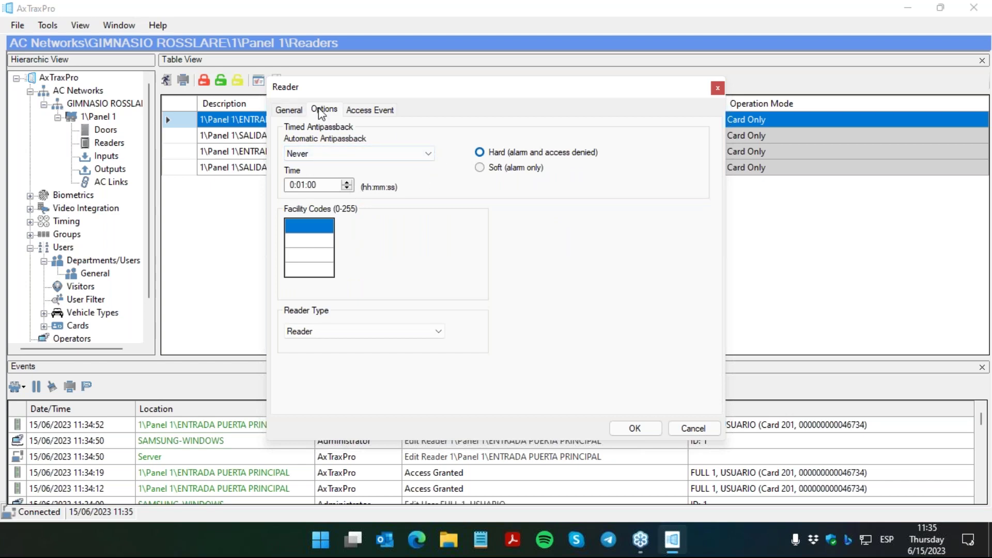
pyautogui.click(354, 155)
pyautogui.click(352, 176)
pyautogui.click(396, 333)
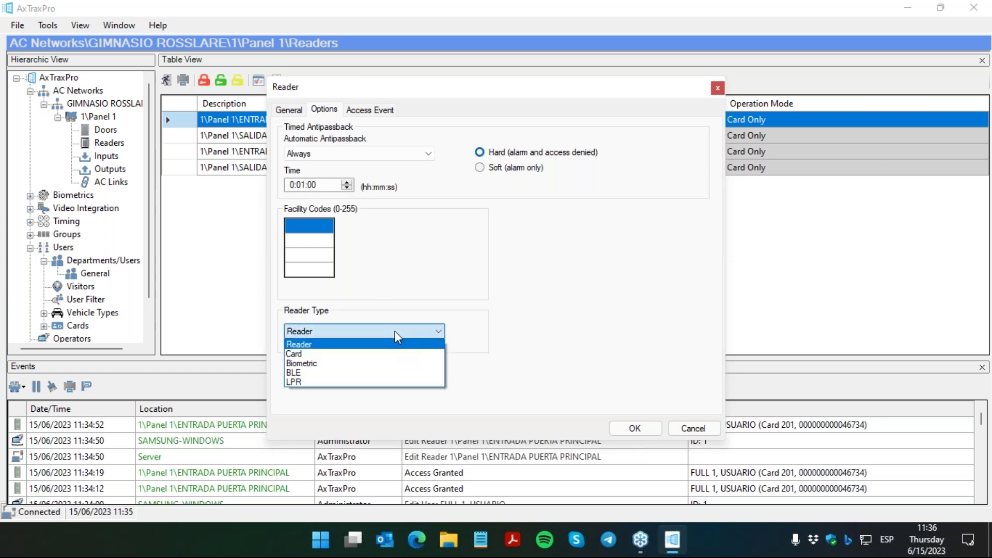
pyautogui.click(398, 333)
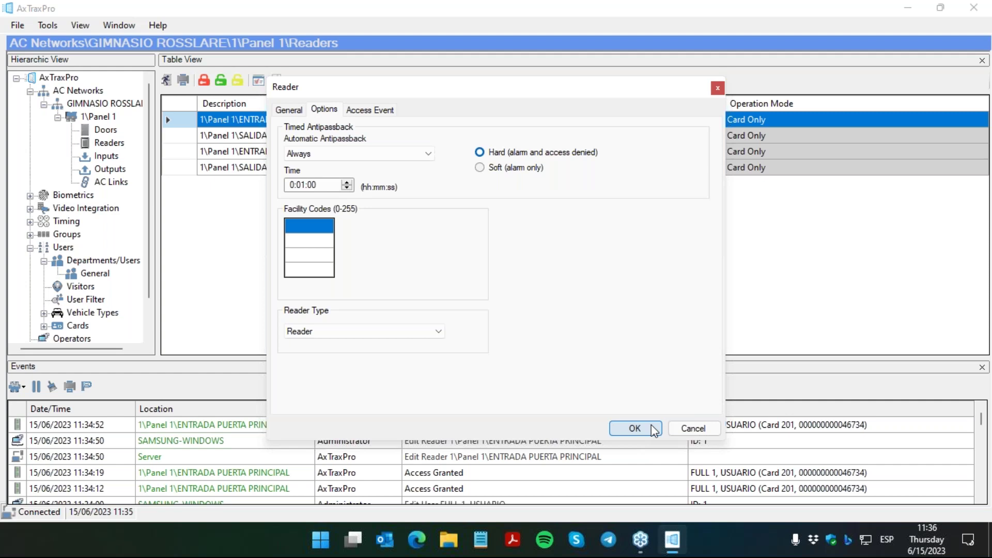
pyautogui.click(651, 429)
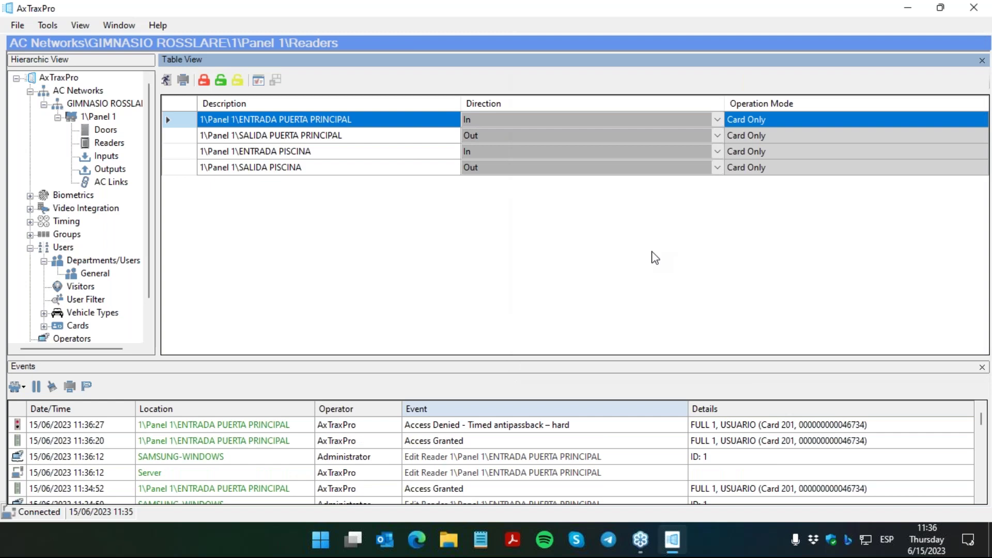
# Step: Select the Access Denied – Timed antipassback – hard event in the Events list
pyautogui.click(549, 428)
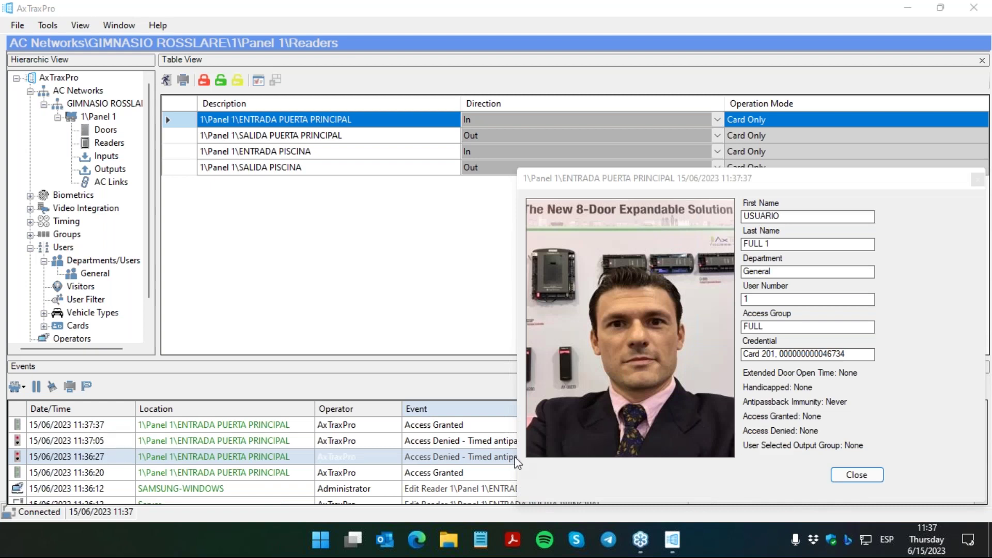
# Step: Close the USUARIO FULL 1 photo pop-up window
pyautogui.click(858, 477)
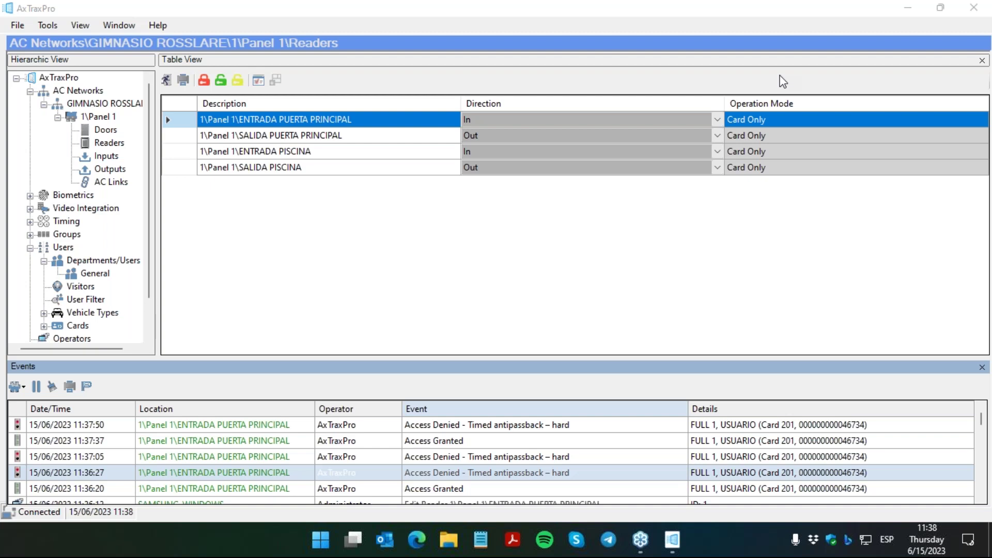
# Step: Go to the AxTraxPro root, then expand Users > Cards to reach Card Design
pyautogui.click(47, 78)
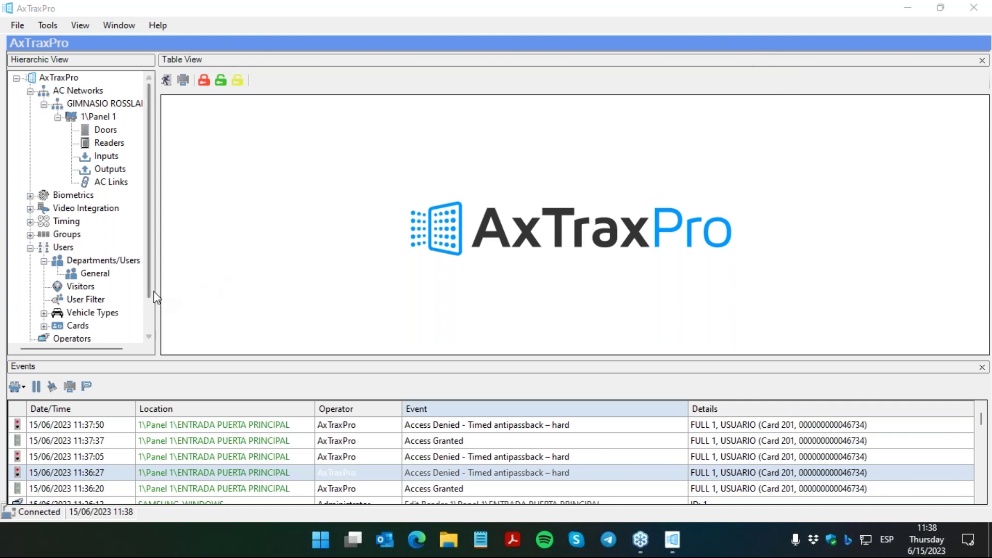
pyautogui.click(150, 310)
pyautogui.scroll(-1, 147, 331)
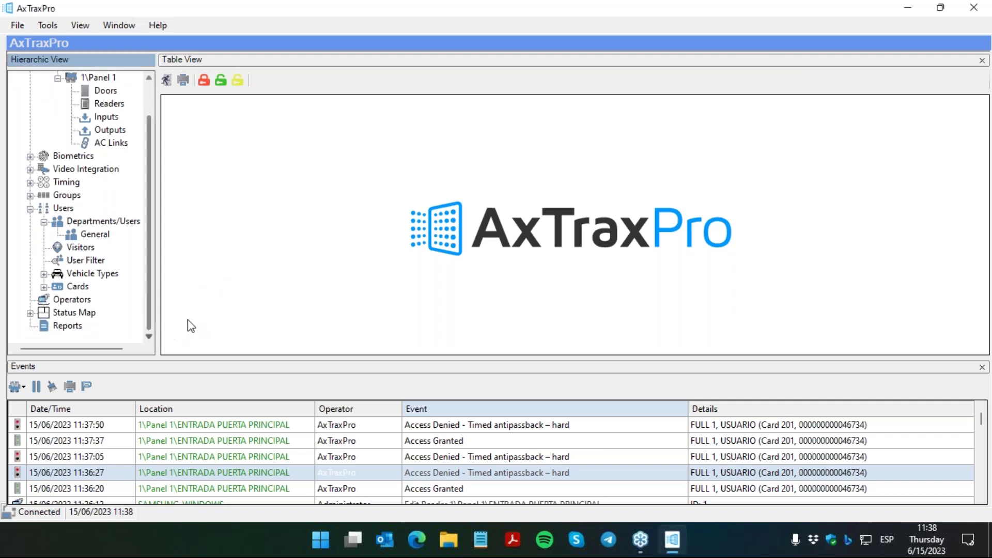
pyautogui.click(44, 286)
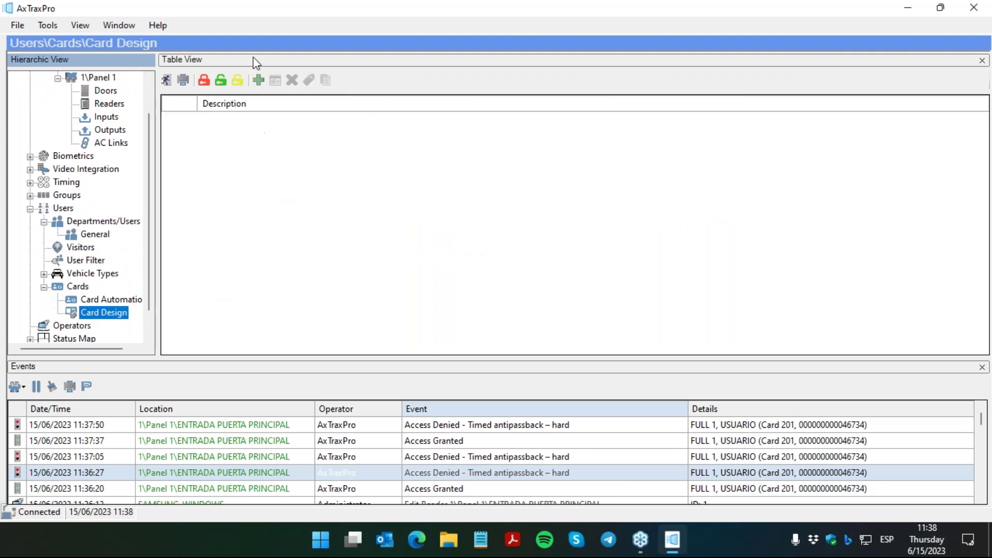
# Step: Add a centimetre card: photo, Card Number below it, First and Last Name top-right
pyautogui.click(258, 80)
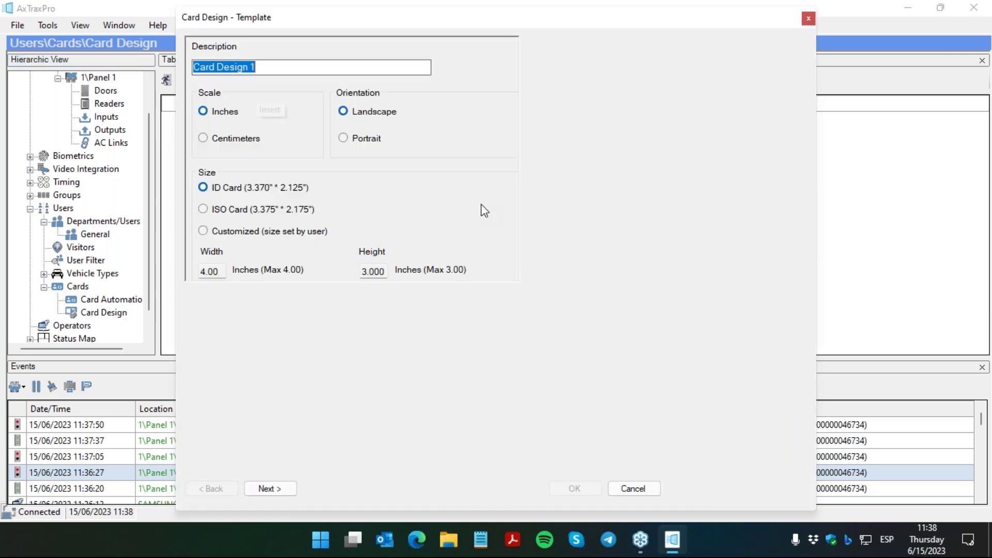
pyautogui.moveTo(495, 24); pyautogui.dragTo(391, 35)
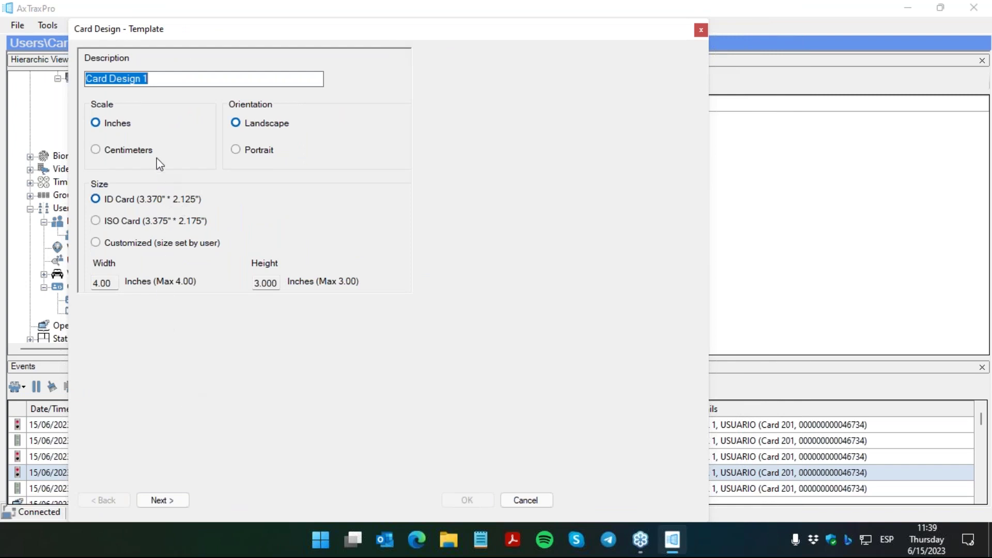
pyautogui.click(111, 151)
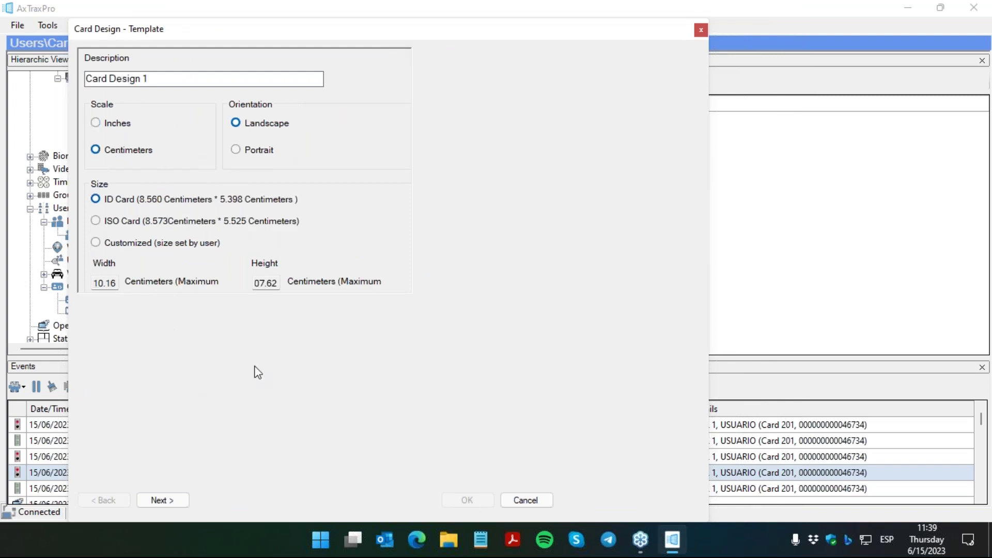
pyautogui.click(162, 499)
pyautogui.moveTo(163, 341); pyautogui.dragTo(296, 140)
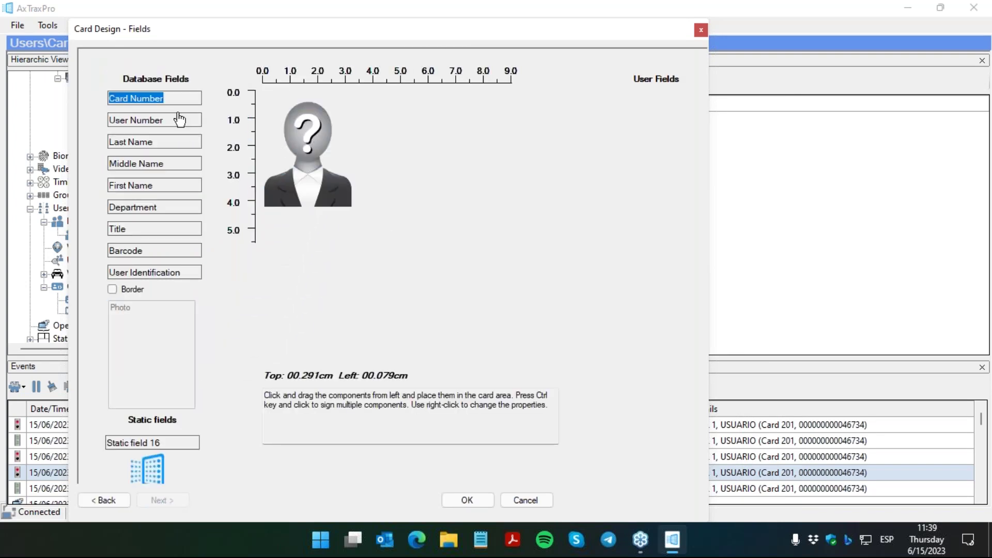
pyautogui.moveTo(177, 102); pyautogui.dragTo(321, 230)
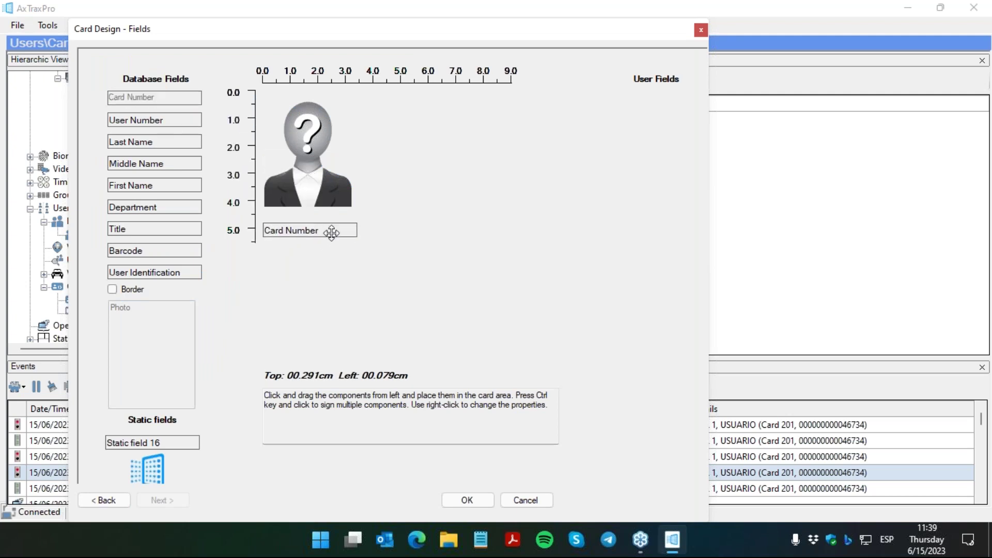
pyautogui.moveTo(168, 186); pyautogui.dragTo(428, 102)
pyautogui.moveTo(167, 143); pyautogui.dragTo(411, 130)
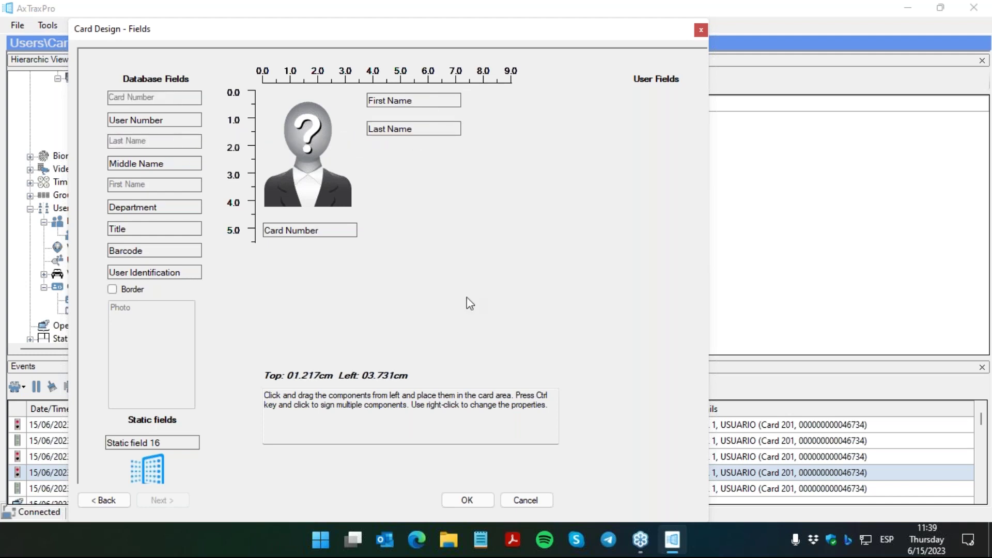
pyautogui.click(466, 500)
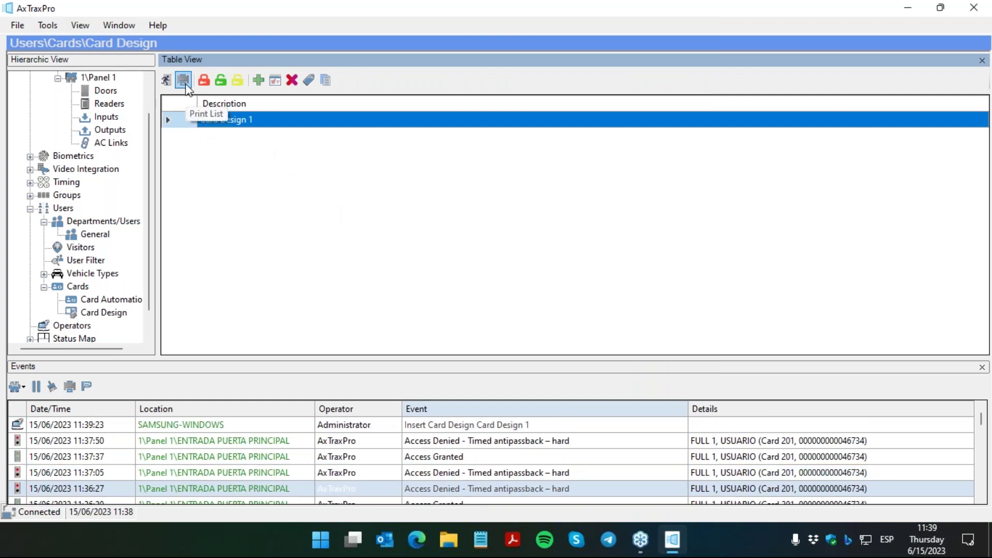
pyautogui.doubleClick(195, 125)
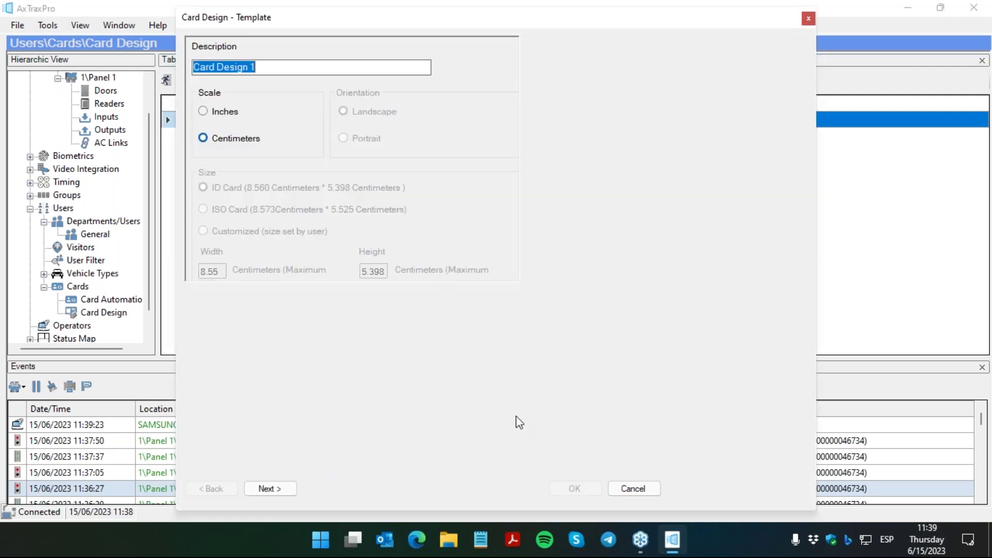
pyautogui.click(277, 488)
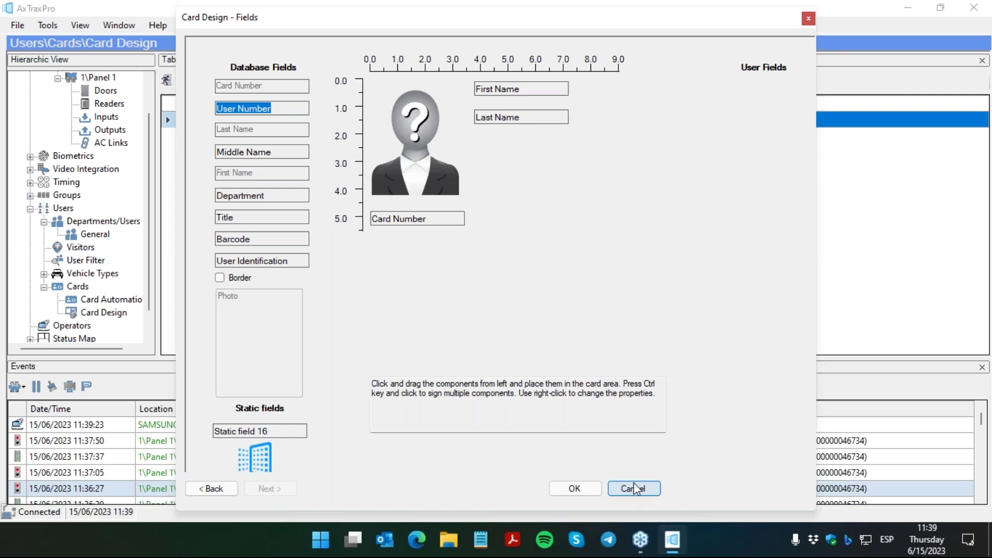
pyautogui.click(634, 488)
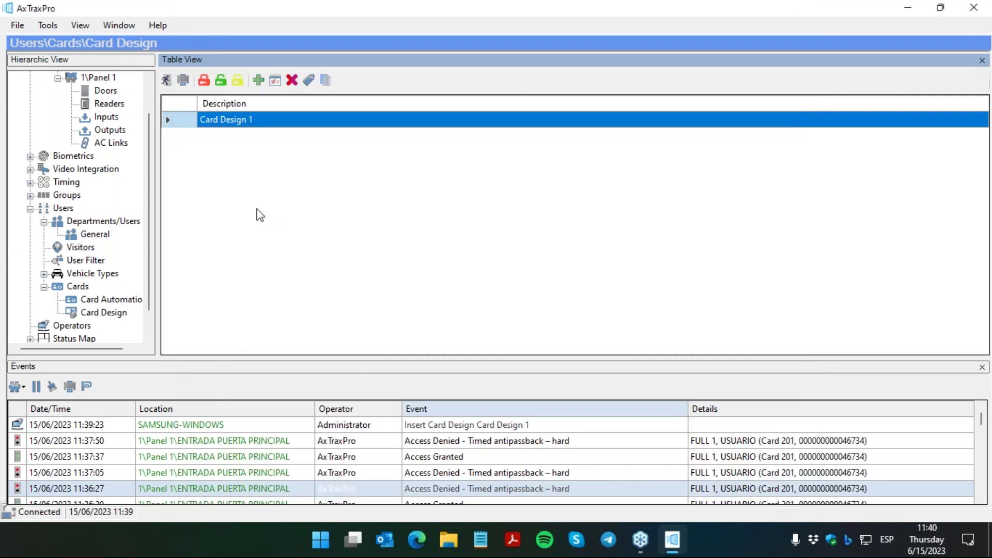
pyautogui.click(183, 80)
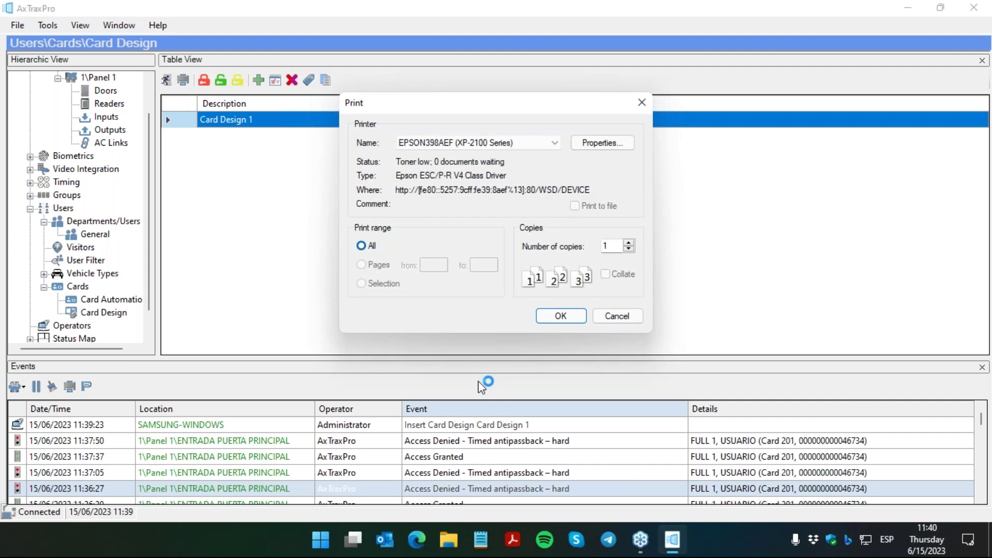
pyautogui.click(524, 146)
pyautogui.click(525, 147)
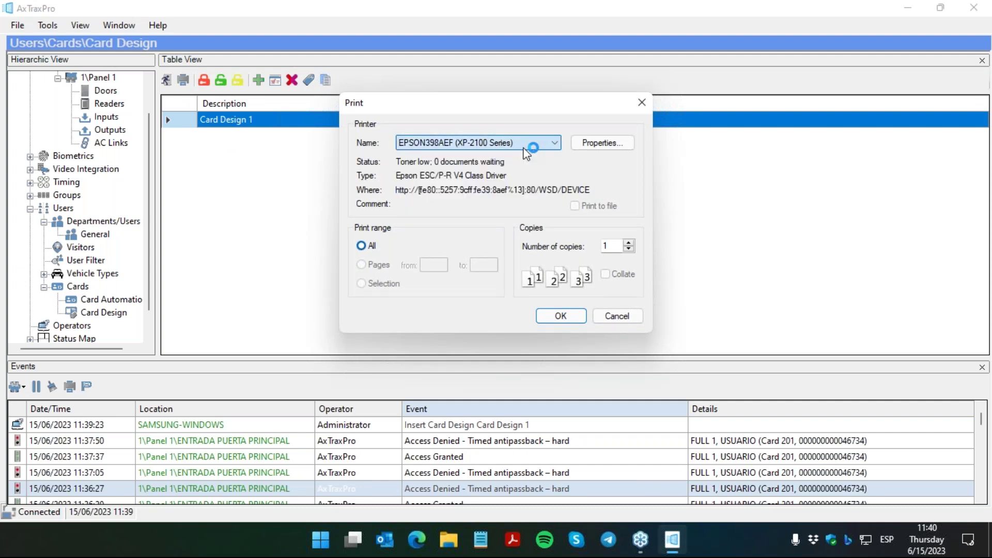
pyautogui.click(630, 322)
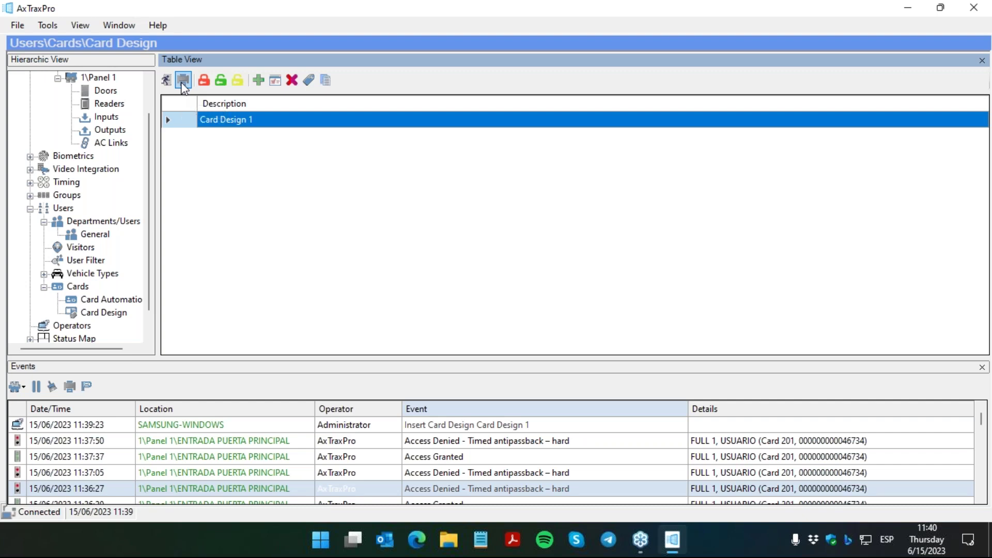
pyautogui.scroll(1, 148, 135)
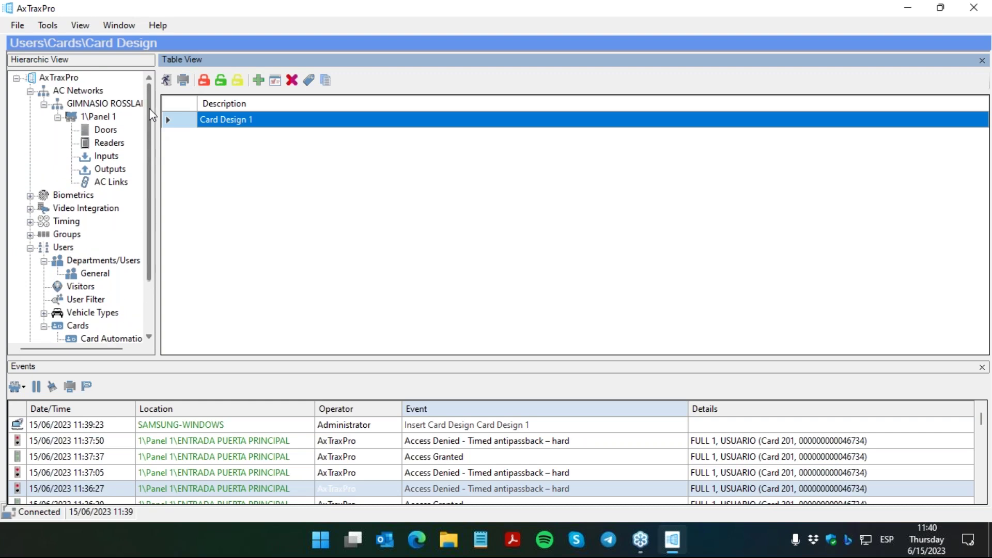
pyautogui.moveTo(150, 203)
pyautogui.mouseDown()
pyautogui.moveTo(153, 254)
pyautogui.moveTo(156, 211)
pyautogui.mouseUp()
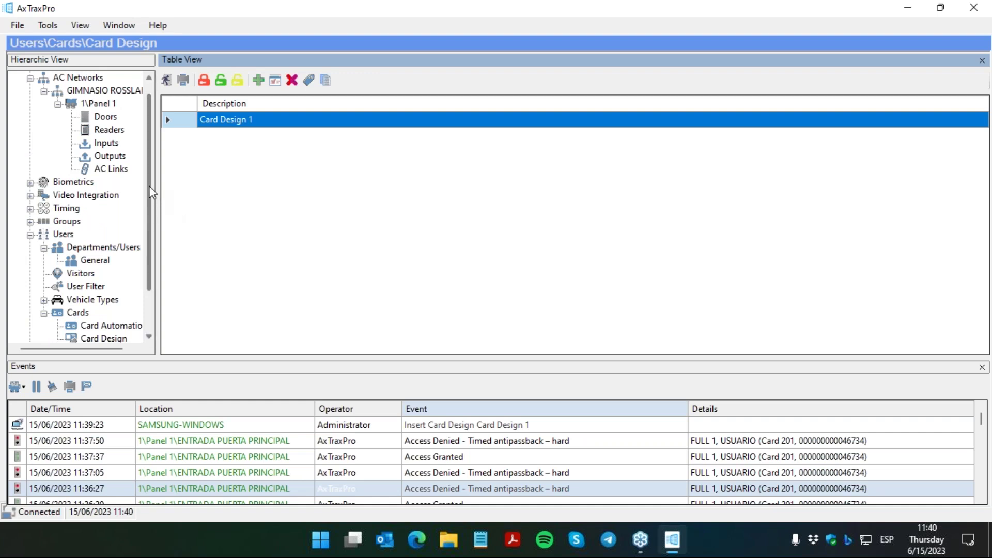
pyautogui.moveTo(154, 195); pyautogui.dragTo(153, 180)
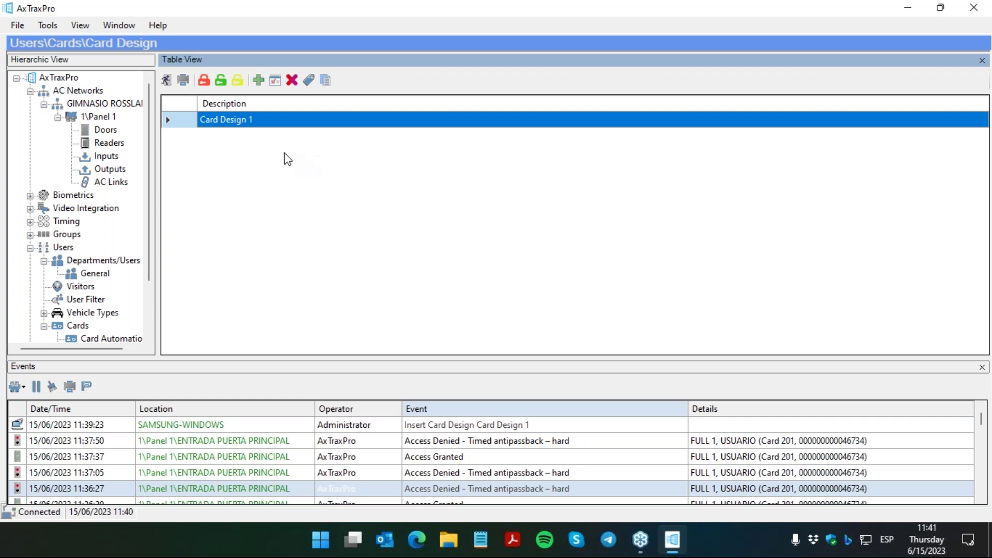
# Step: Select AC Networks under the root to see GIMNASIO ROSSLARE on TCPIP, status OK
pyautogui.click(69, 80)
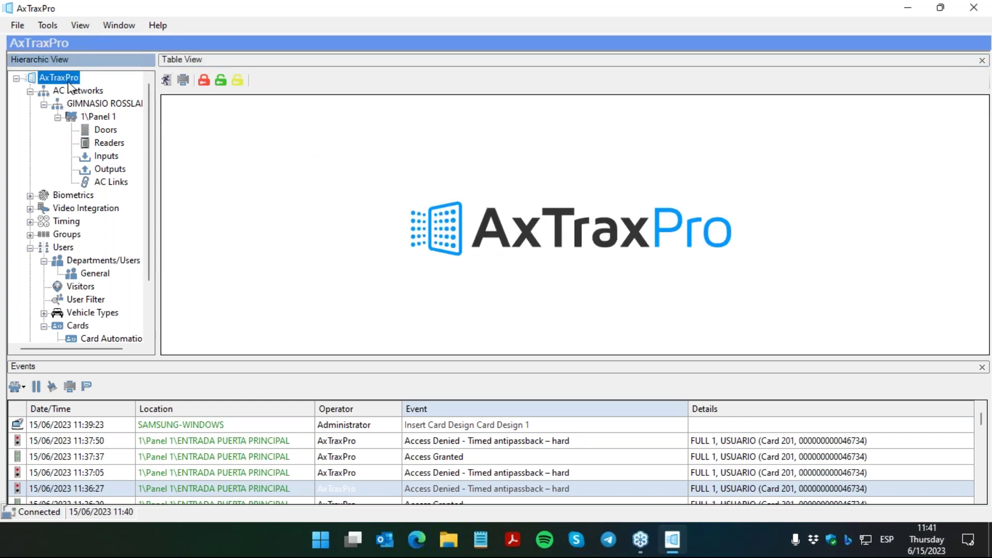
pyautogui.click(67, 89)
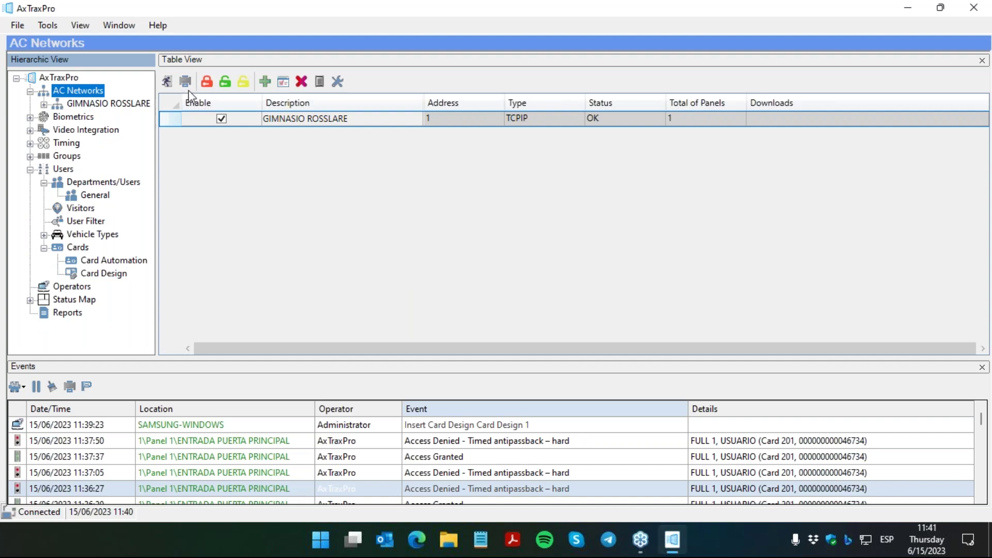
# Step: Open the Reader Type list and view the Wiegand 40 Bits rules without changes
pyautogui.click(319, 81)
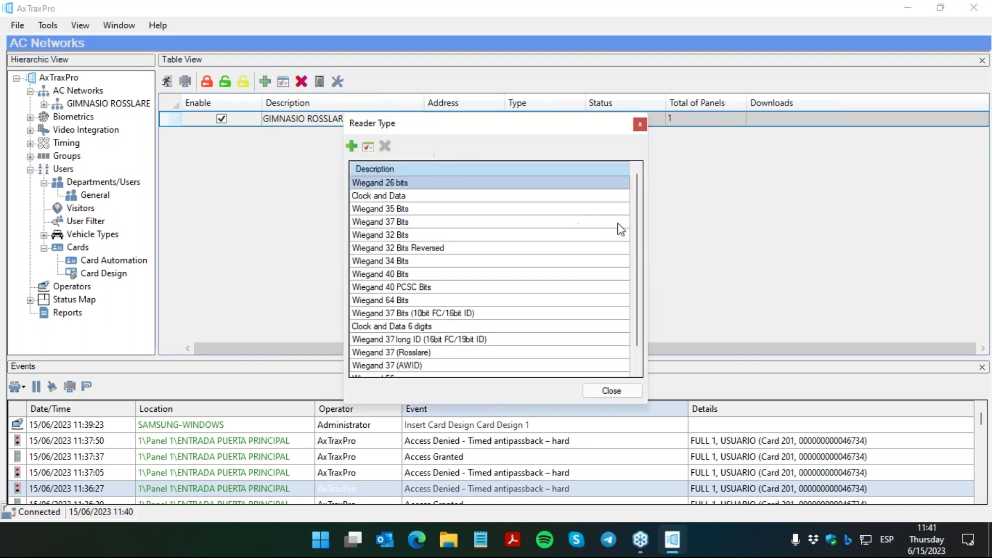
pyautogui.moveTo(635, 242)
pyautogui.mouseDown()
pyautogui.moveTo(632, 304)
pyautogui.moveTo(631, 245)
pyautogui.mouseUp()
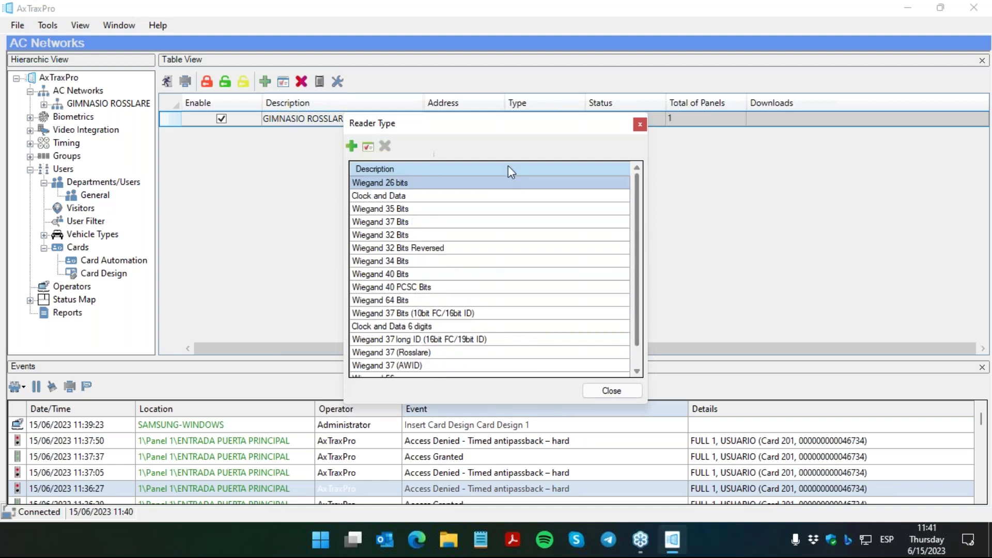
pyautogui.moveTo(496, 124); pyautogui.dragTo(405, 120)
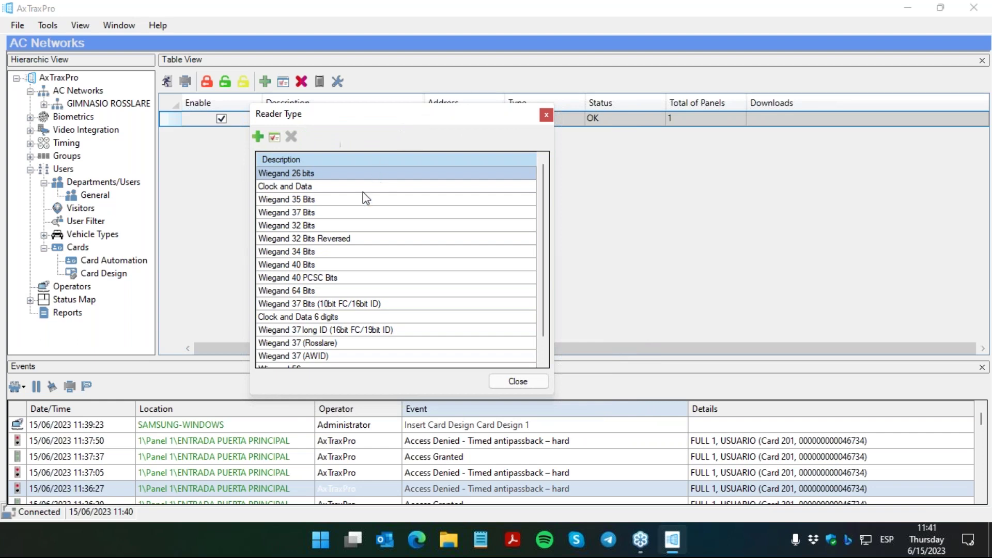
pyautogui.click(336, 264)
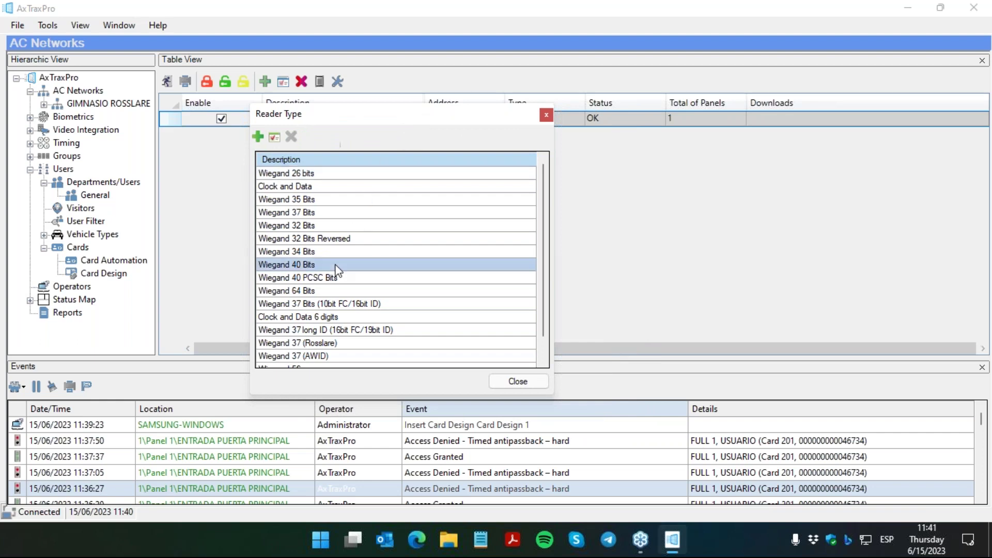
pyautogui.click(275, 137)
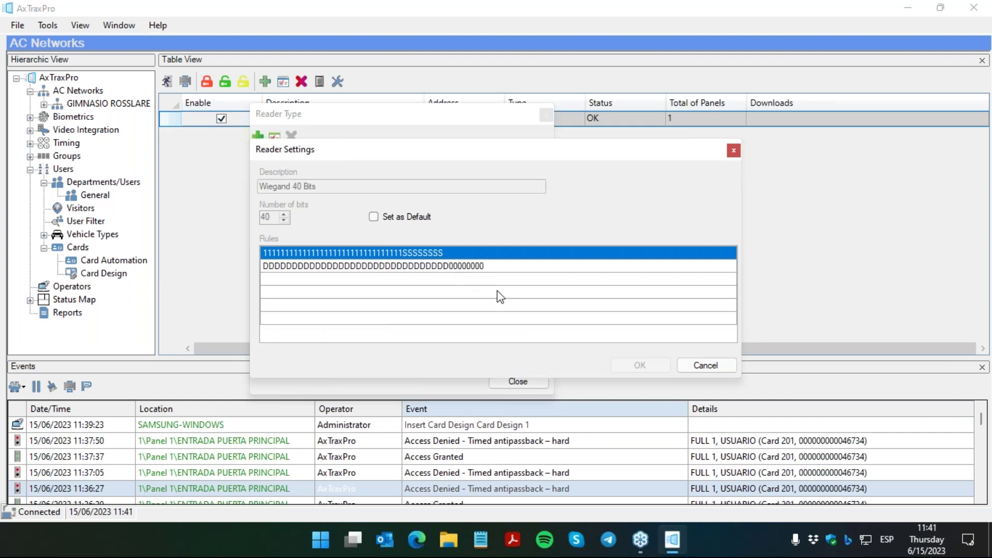
pyautogui.click(702, 365)
# Step: View the Wiegand 26 bits rules and cancel without changes
pyautogui.click(293, 174)
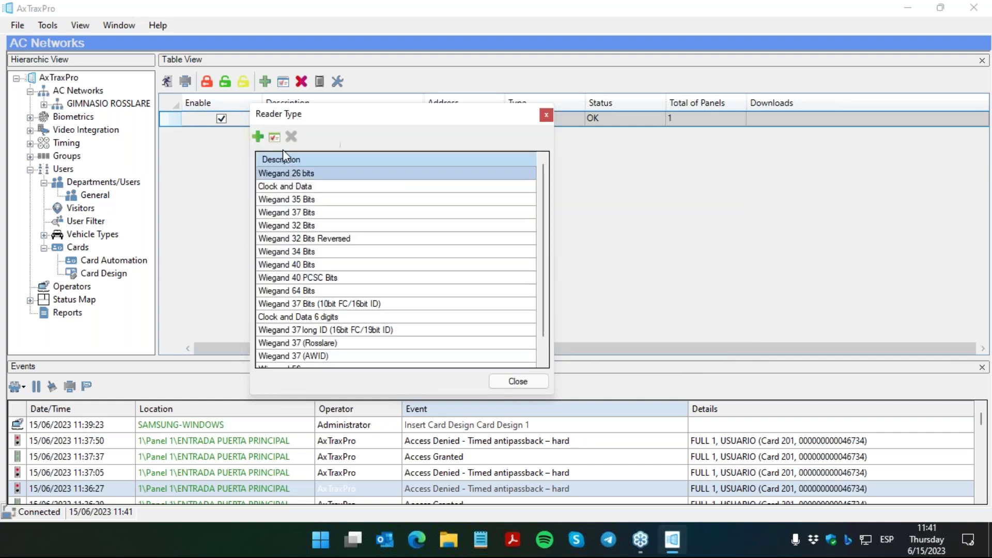
pyautogui.click(274, 137)
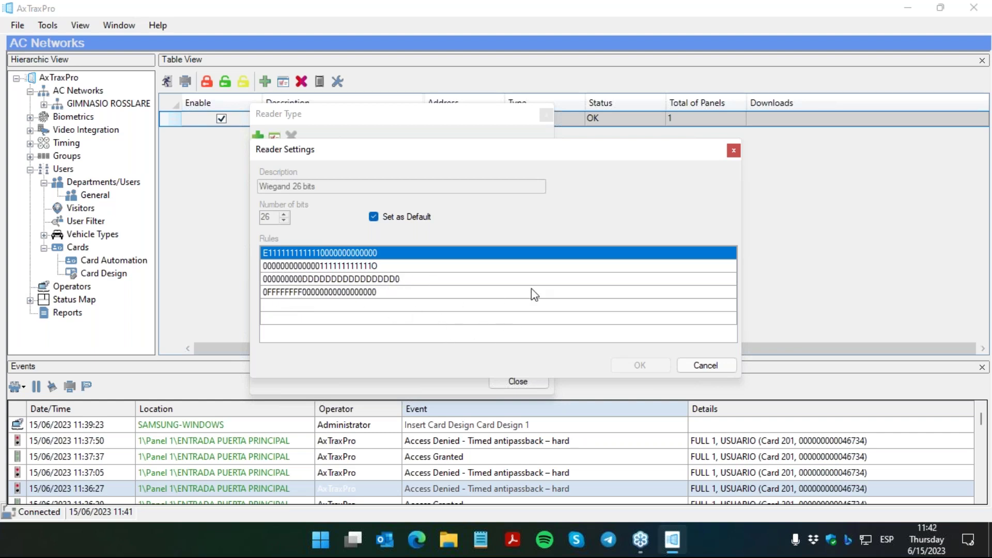
pyautogui.click(705, 365)
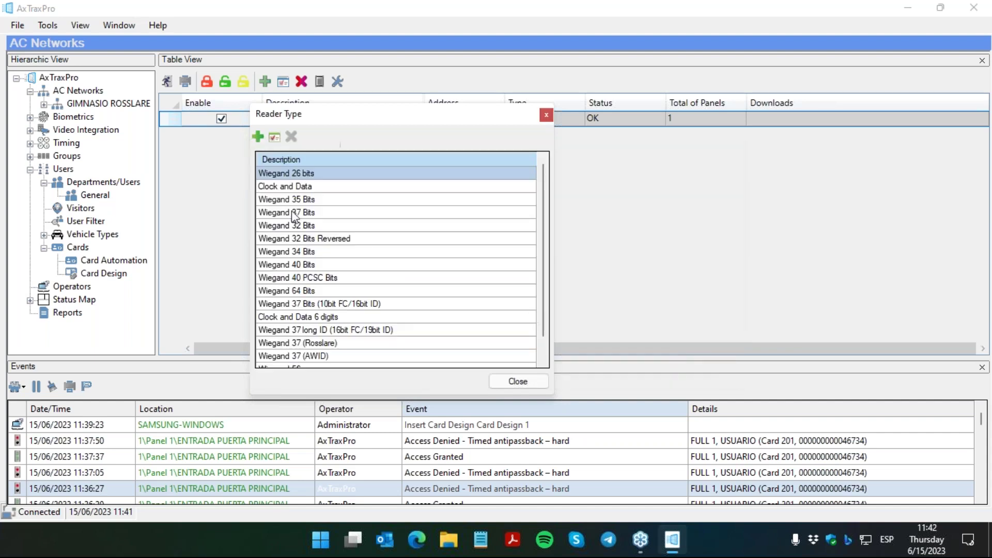
# Step: Draft a new 48-bit custom reader format with FFFFFFFFFFFF in the first rule row
pyautogui.click(257, 137)
pyautogui.click(305, 256)
pyautogui.write('4E0F')
pyautogui.press('BackSpace')
pyautogui.press('BackSpace')
pyautogui.press('BackSpace')
pyautogui.press('BackSpace')
pyautogui.write('FFFFFFFFFFFF')
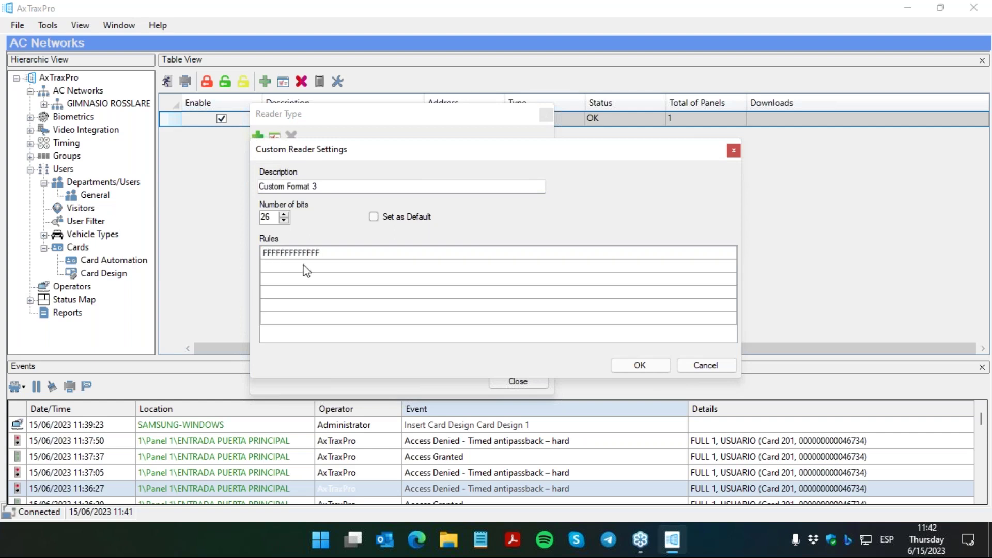
pyautogui.moveTo(274, 217); pyautogui.dragTo(237, 217)
pyautogui.write('48')
# Step: Replace the first rule with D's, then discard Custom Format 3 and close the Reader Type list
pyautogui.click(332, 255)
pyautogui.click(332, 255)
pyautogui.hotkey('ctrl', 'a')
pyautogui.write('D')
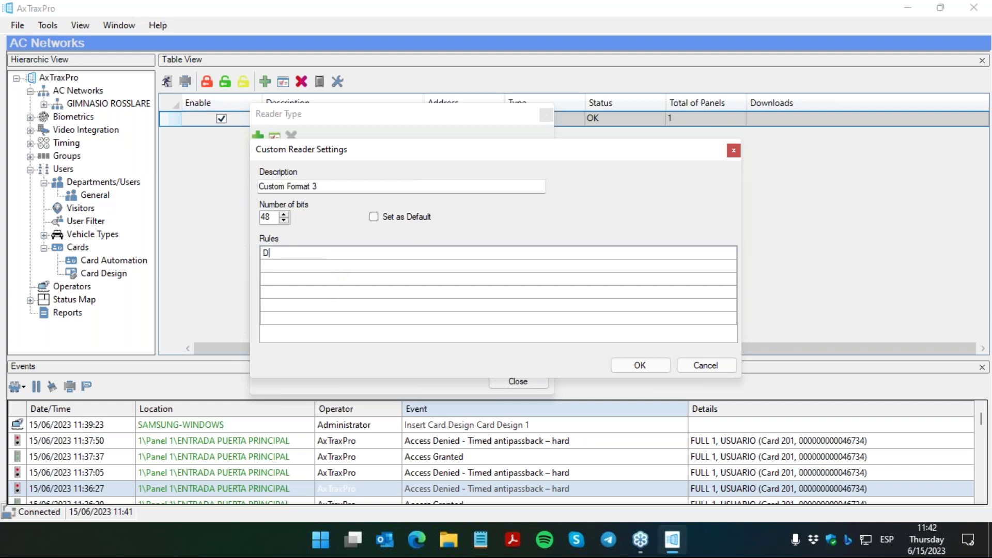
pyautogui.write('DDDDDDDDDDDDDDDDDDDDDDDDDDDDDDDDDDDDDDDDDDDDDDD')
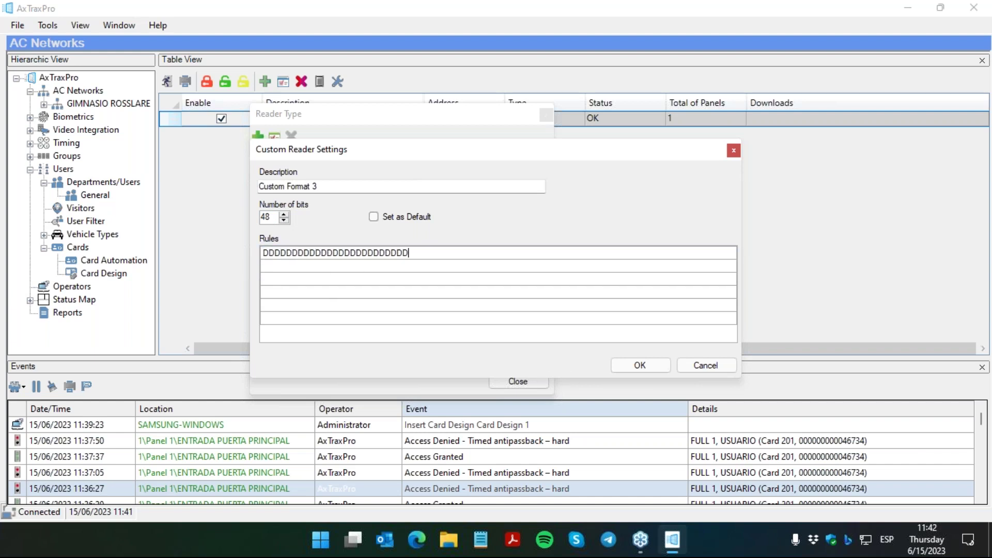
pyautogui.click(704, 365)
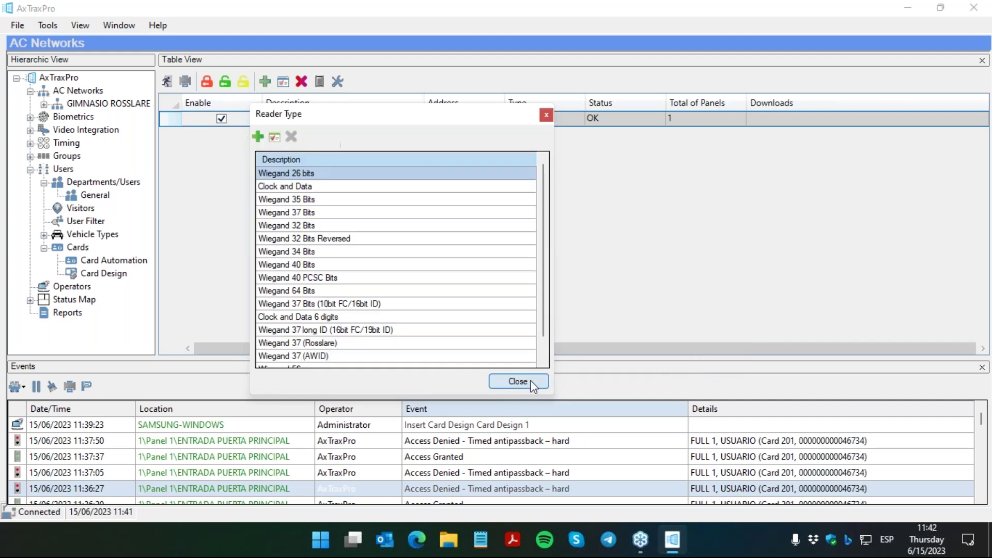
pyautogui.click(529, 382)
# Step: Open the AxTraxPro user manual from the Help menu
pyautogui.click(145, 24)
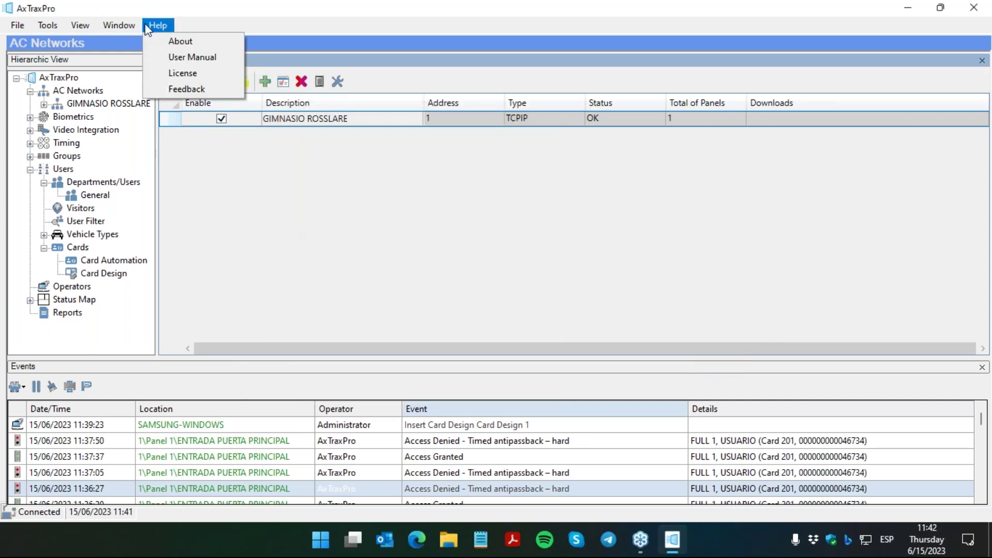
pyautogui.click(175, 57)
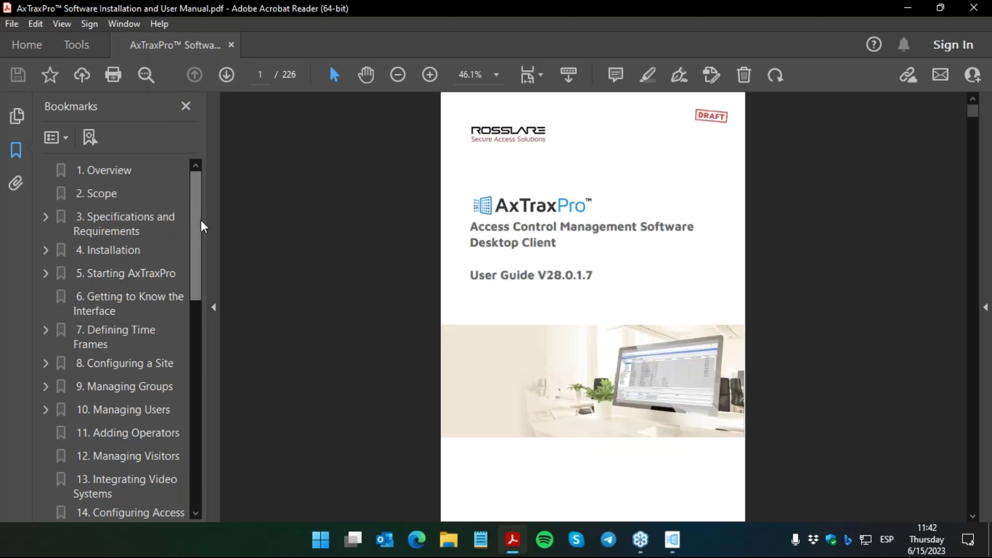
pyautogui.moveTo(200, 219); pyautogui.dragTo(191, 375)
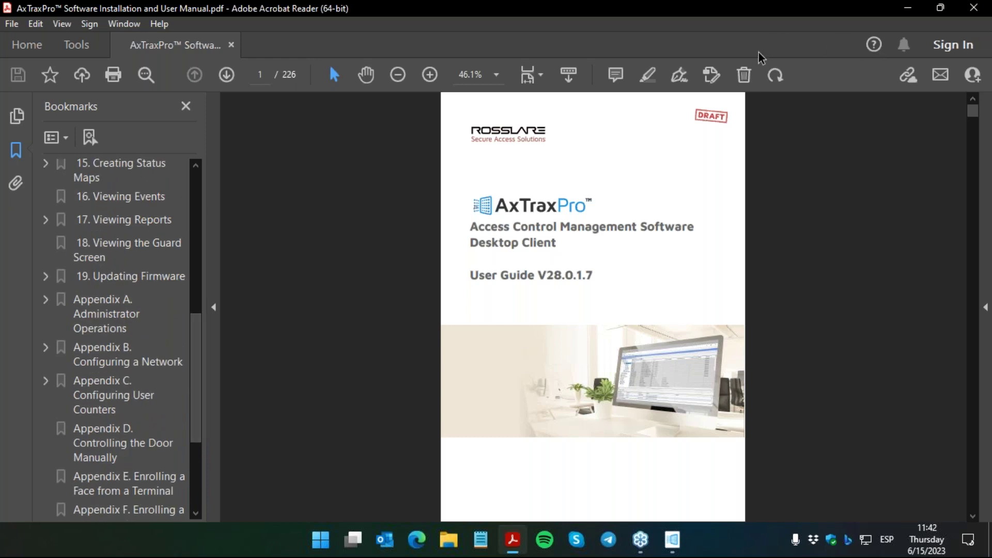
# Step: Search the manual for CUSTOM and step through matches to page 24's SQL Server Setup
pyautogui.click(631, 221)
pyautogui.hotkey('ctrl', 'f')
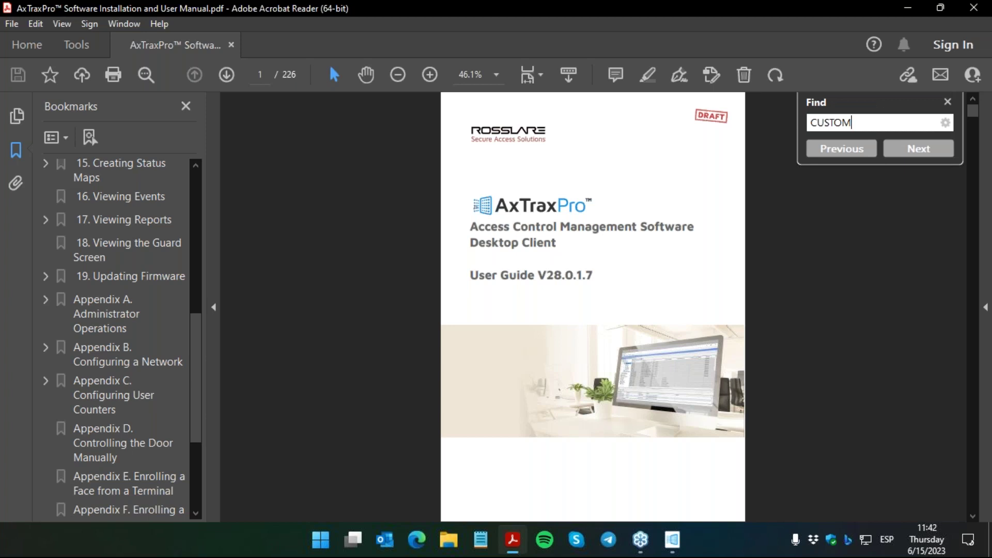
pyautogui.press('Return')
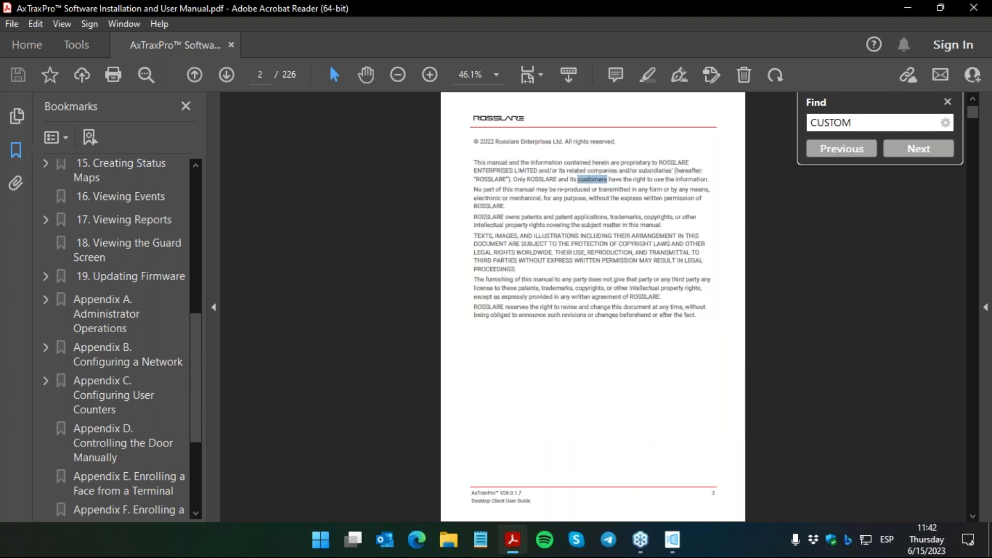
pyautogui.press('Return')
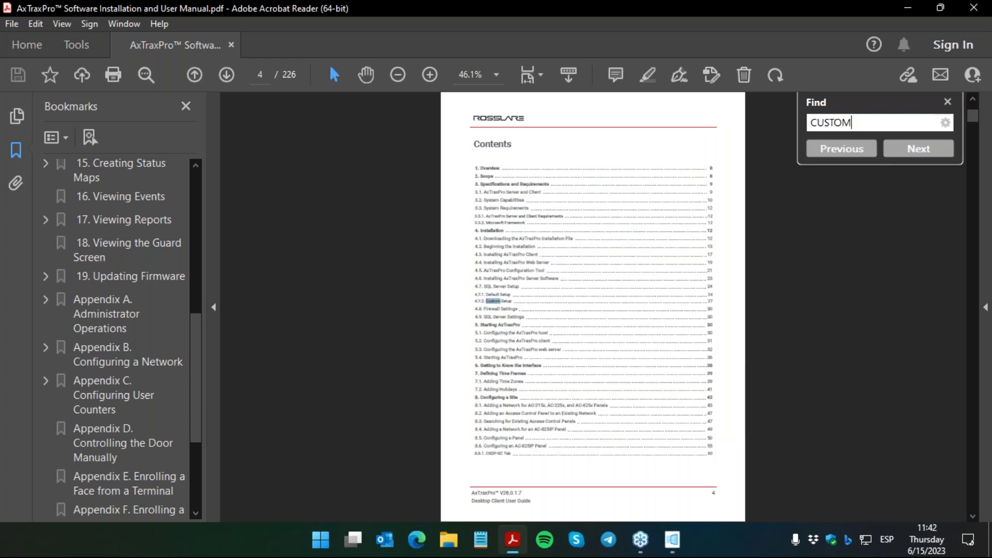
pyautogui.press('Return')
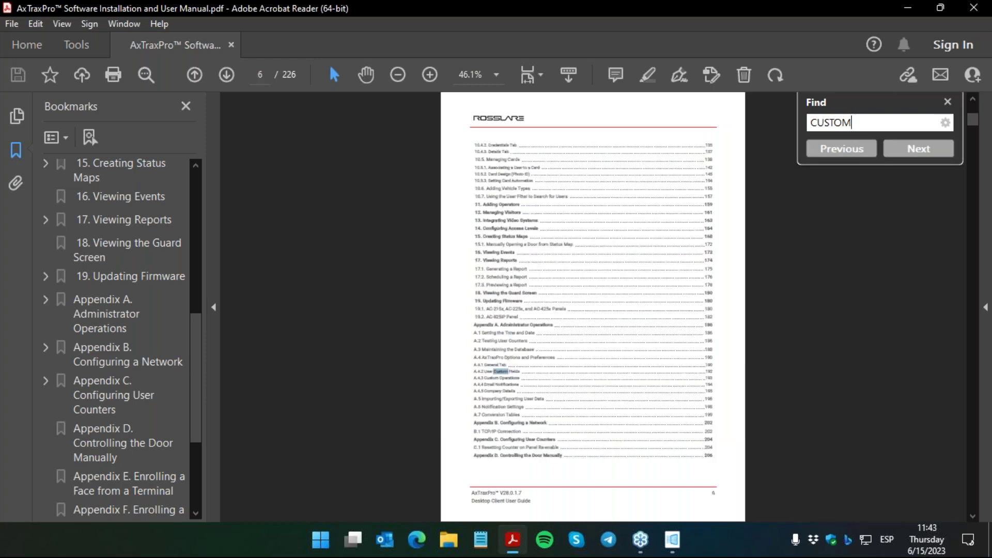
pyautogui.press('Return')
pyautogui.press('Return')
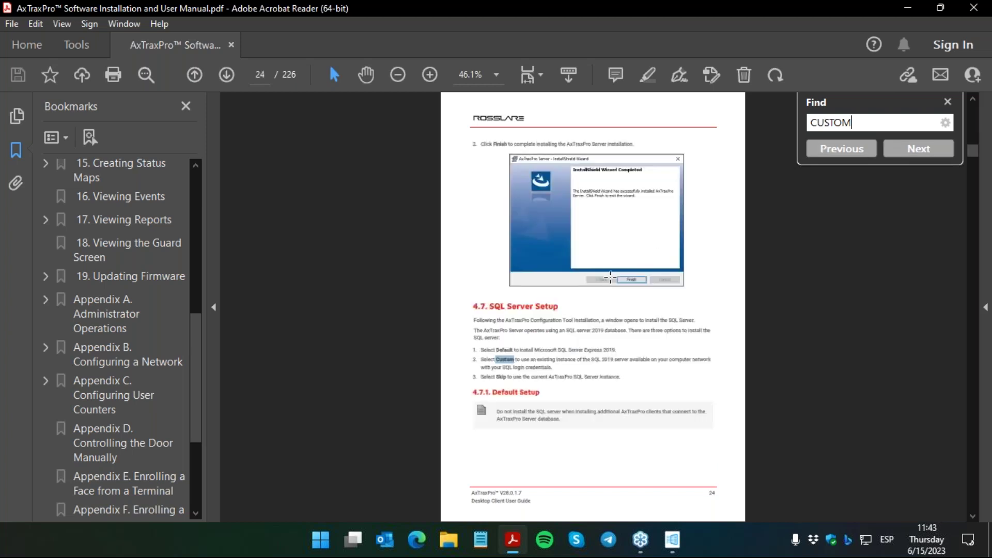
pyautogui.press('Escape')
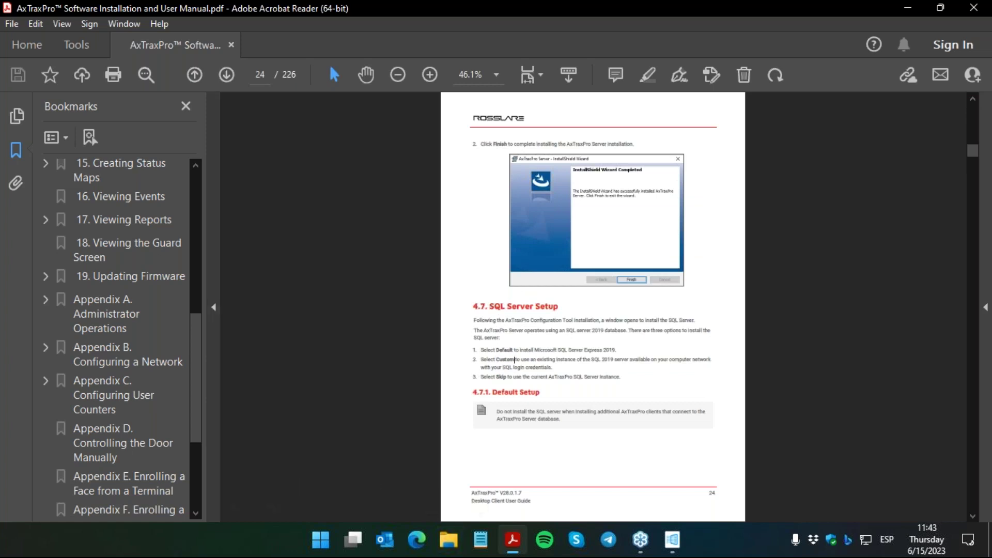
# Step: Open AxTraxNG V27.7.x.x User Guide V2021_01_10.pdf from the Dropbox\AxTraxNG folder
pyautogui.click(453, 543)
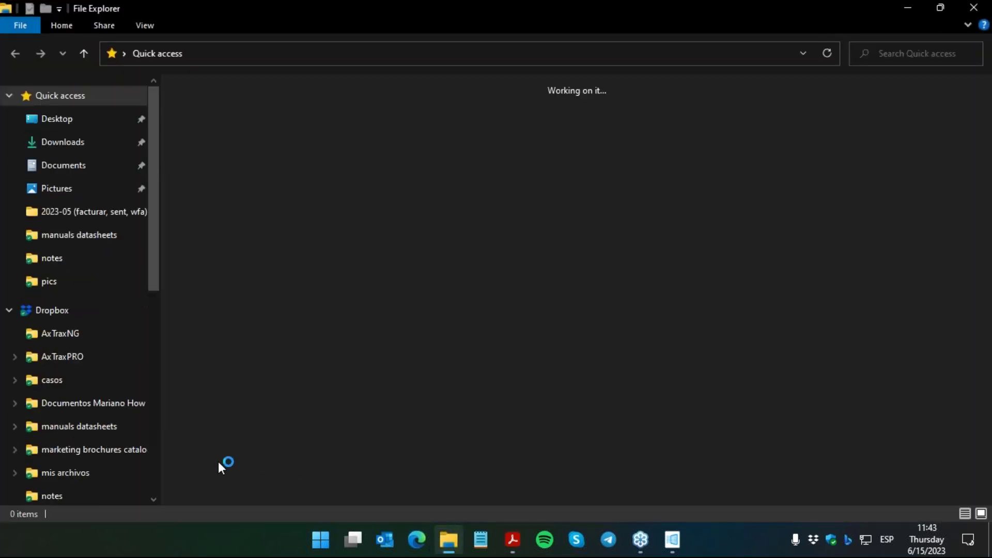
pyautogui.moveTo(155, 398); pyautogui.dragTo(161, 284)
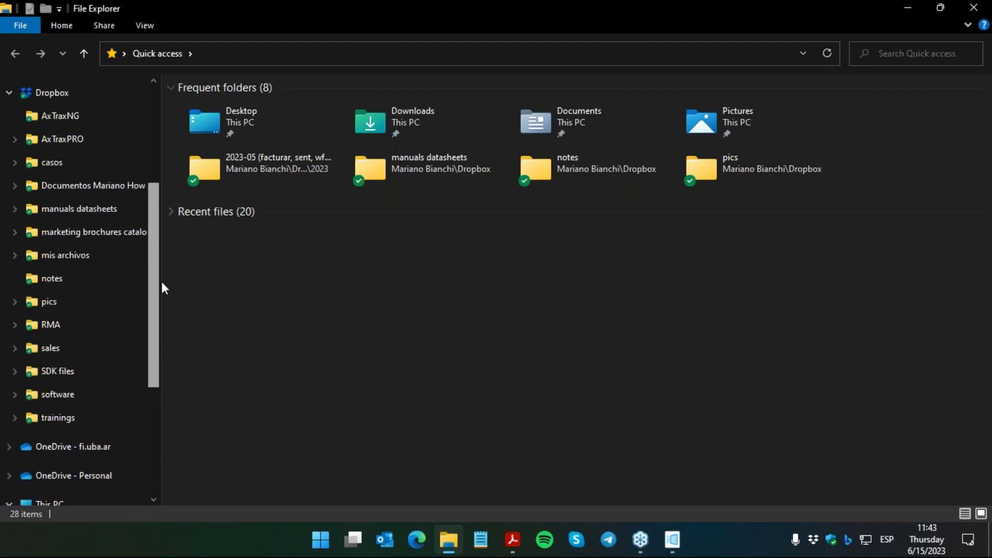
pyautogui.click(93, 123)
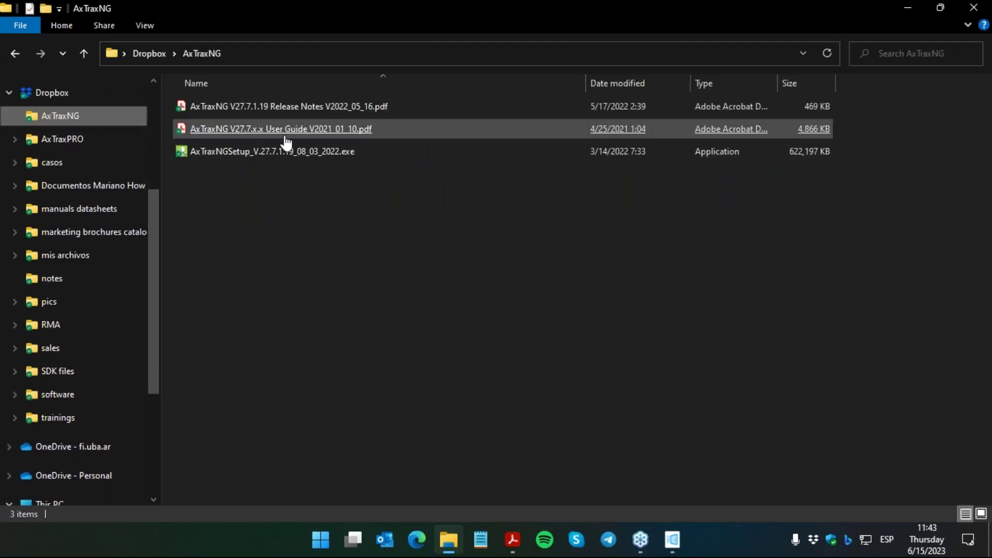
pyautogui.click(351, 136)
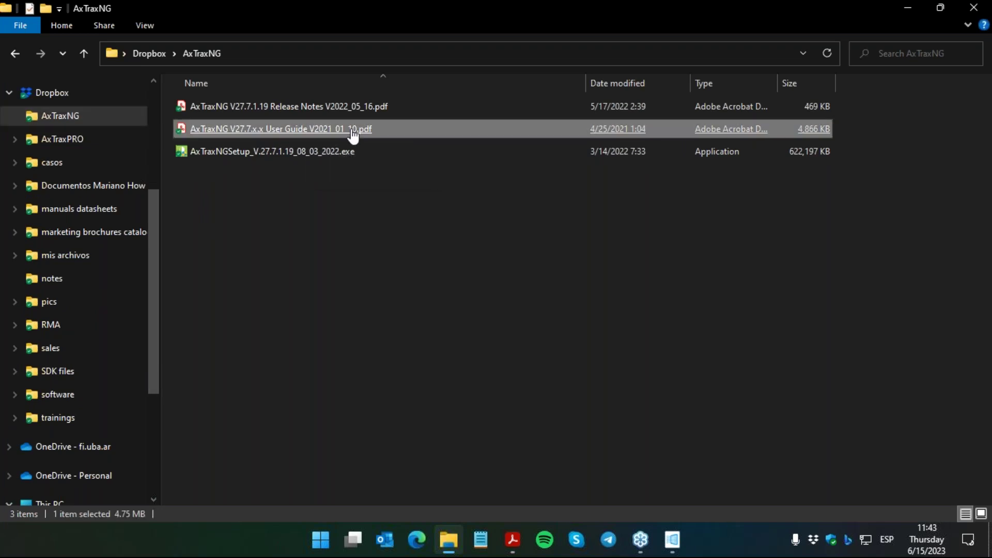
pyautogui.doubleClick(353, 136)
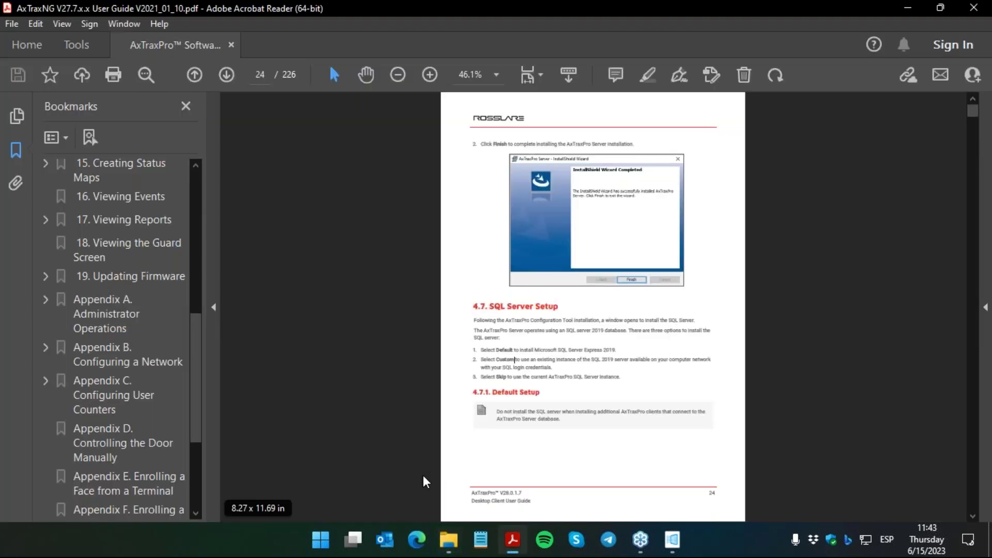
# Step: Search the AxTraxNG guide for CUSTOM
pyautogui.hotkey('ctrl', 'f')
pyautogui.write('CUSTOM')
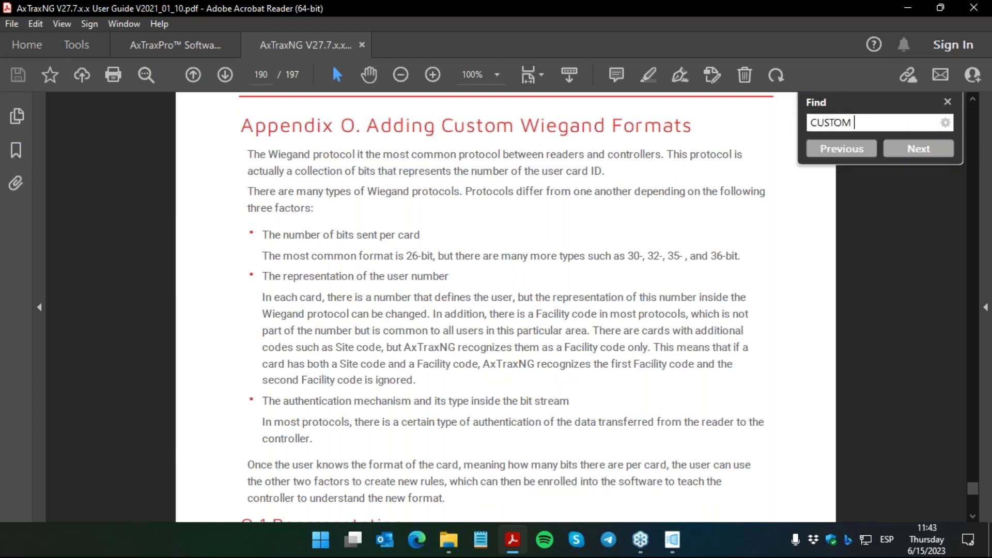
pyautogui.press('Return')
pyautogui.press('Escape')
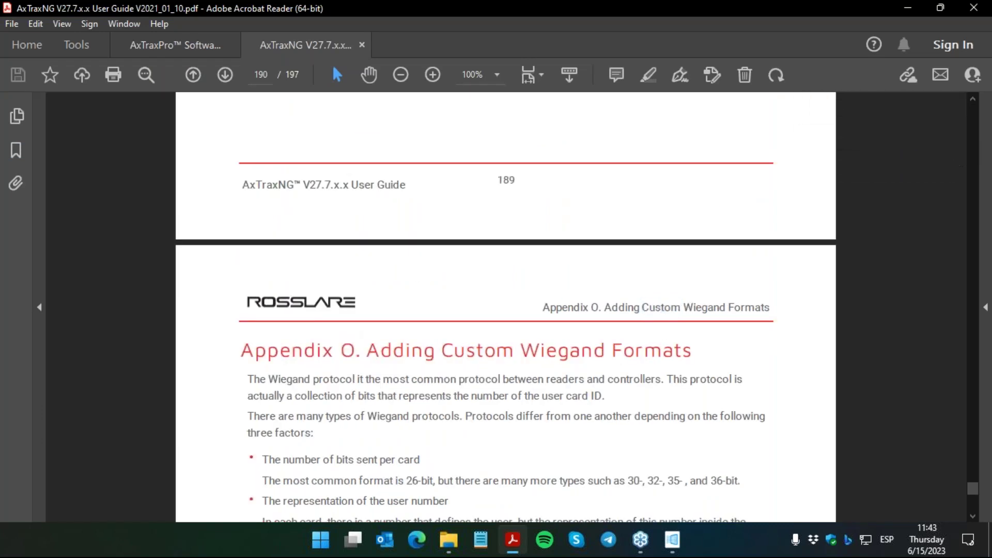
# Step: Bring page 193's Appendix O Wiegand 29 NEW custom rules example fully into view
pyautogui.scroll(-3, 473, 461)
pyautogui.scroll(-2, 473, 461)
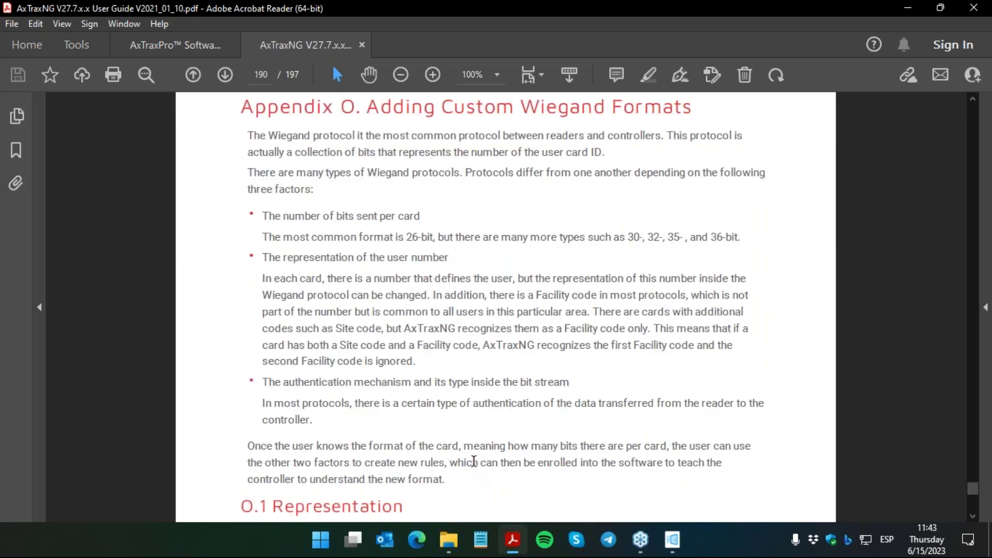
pyautogui.scroll(-5, 474, 462)
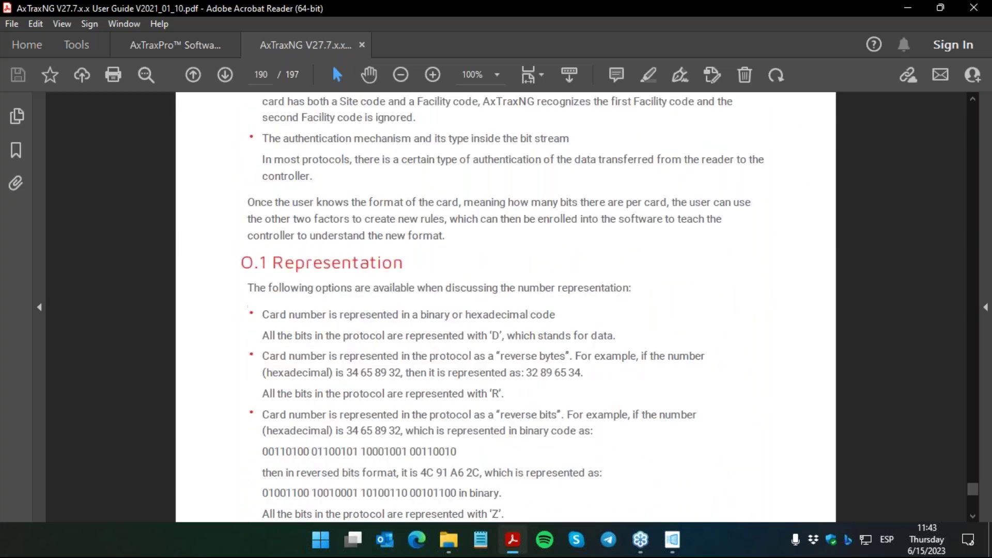
pyautogui.scroll(-10, 473, 461)
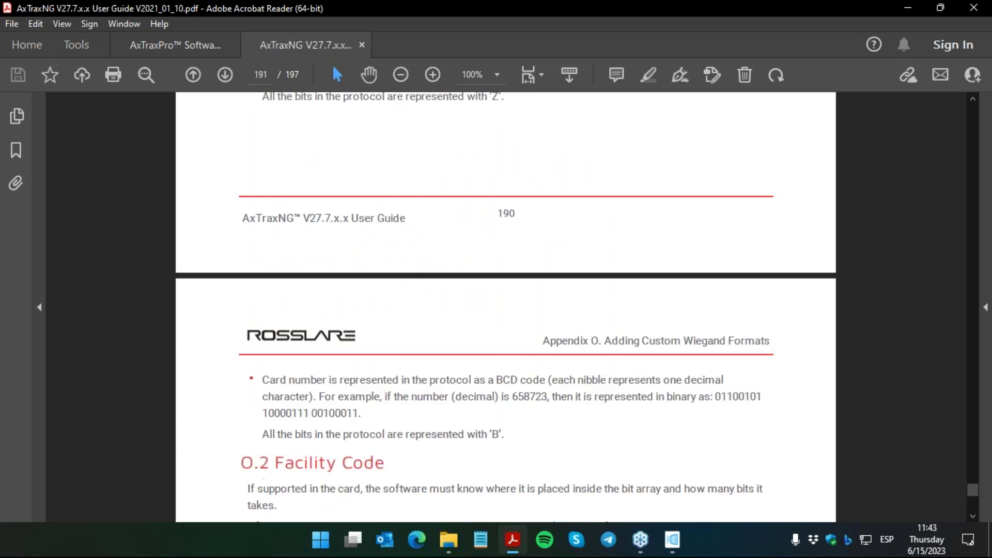
pyautogui.scroll(-20, 473, 462)
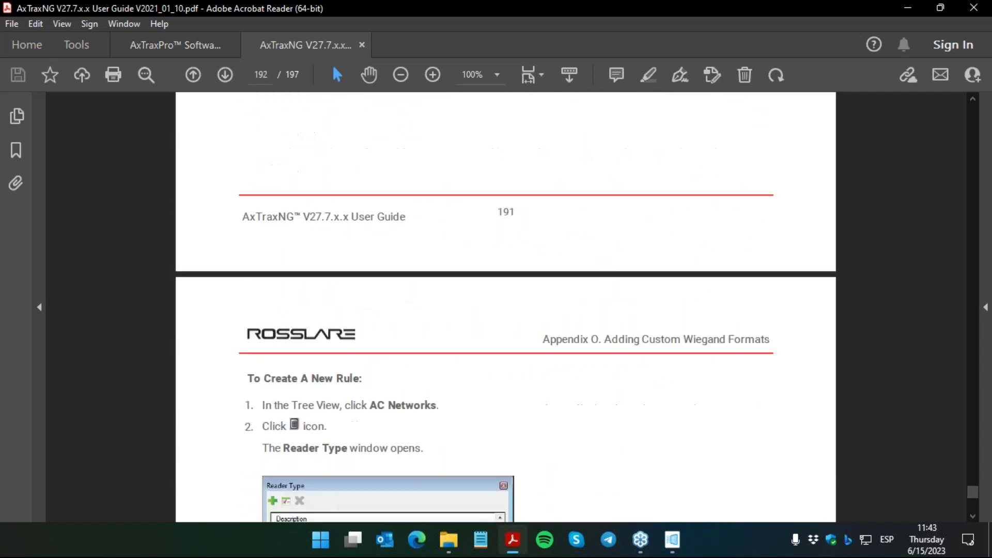
pyautogui.scroll(-17, 474, 461)
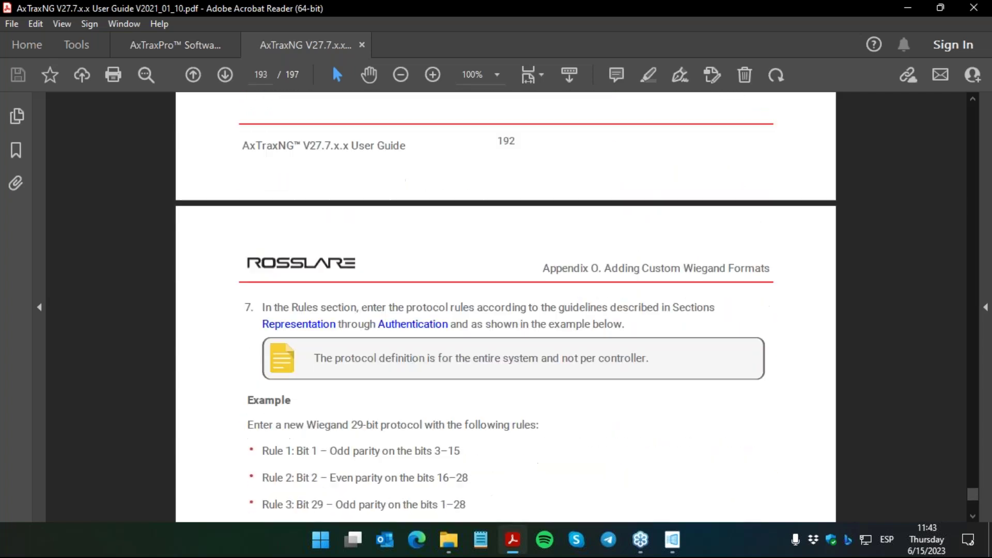
pyautogui.scroll(-5, 408, 398)
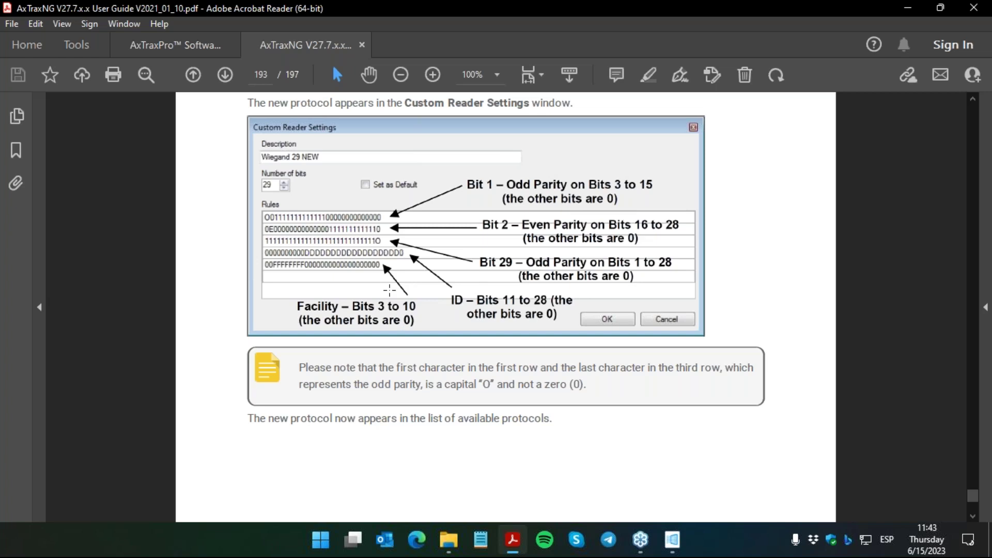
pyautogui.scroll(1, 389, 290)
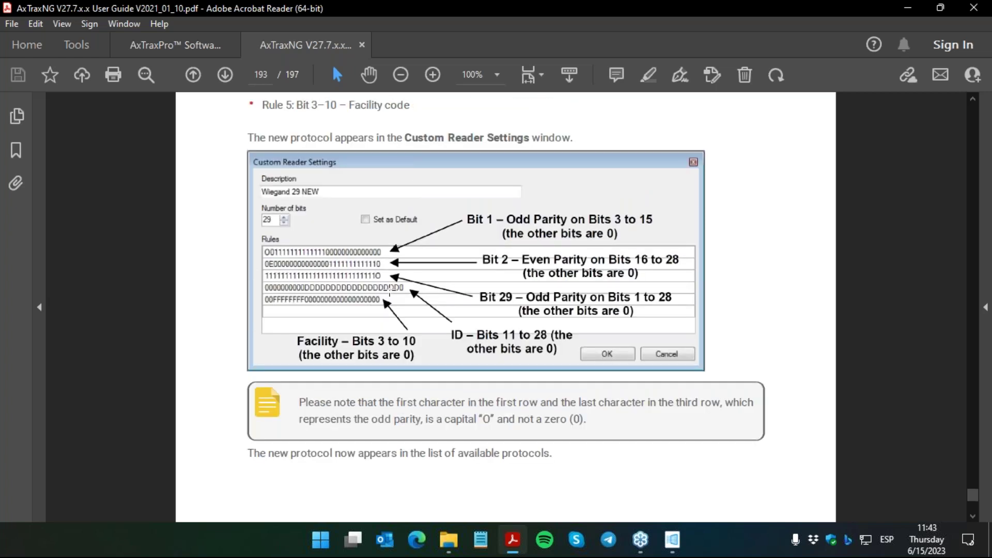
pyautogui.hotkey('ctrl', '-')
pyautogui.scroll(3, 389, 290)
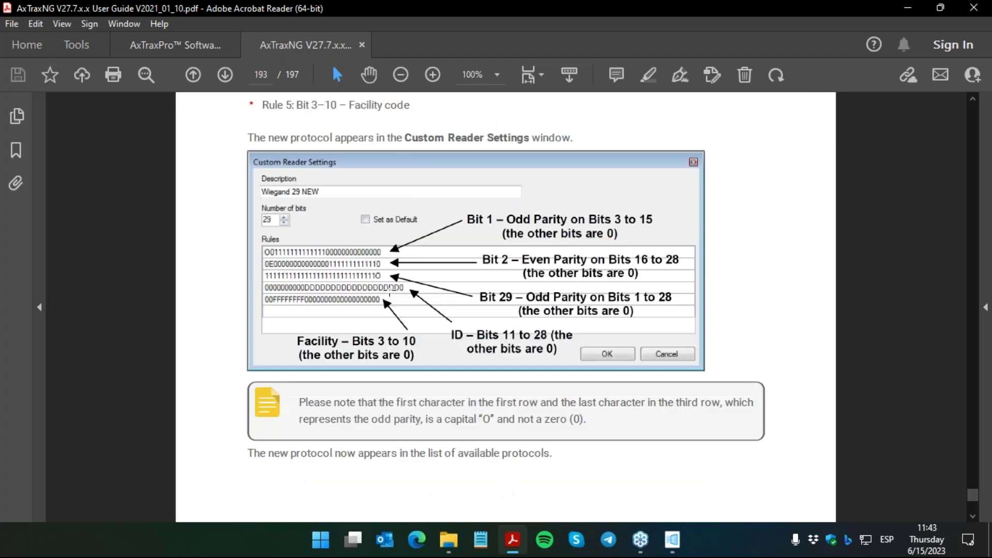